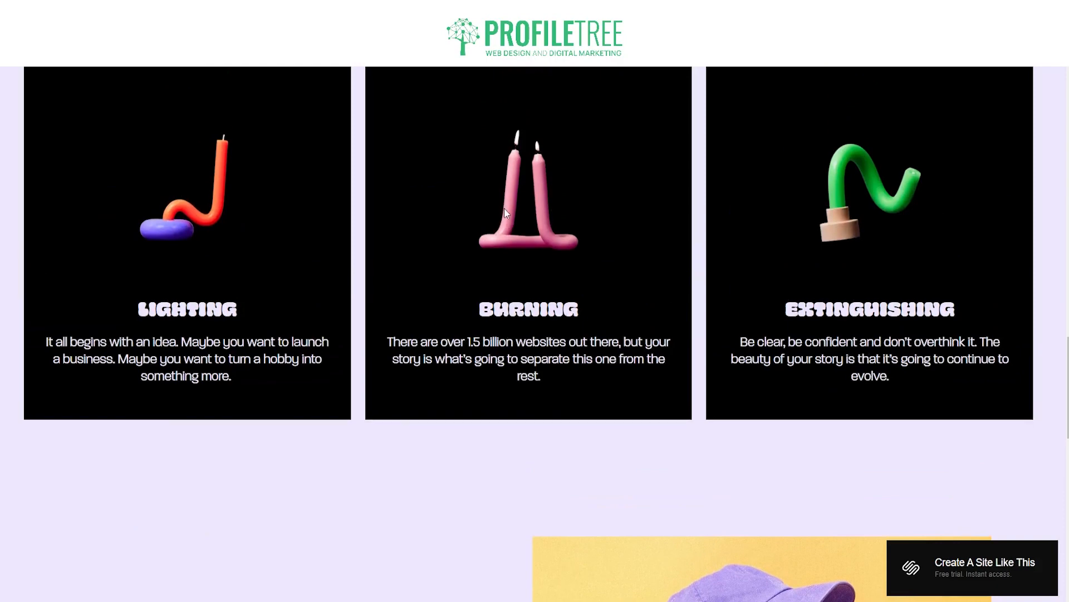
# - Look through the candle shop demo page, from the candle care tips down to the newsletter sign-up
pyautogui.scroll(3, 463, 248)
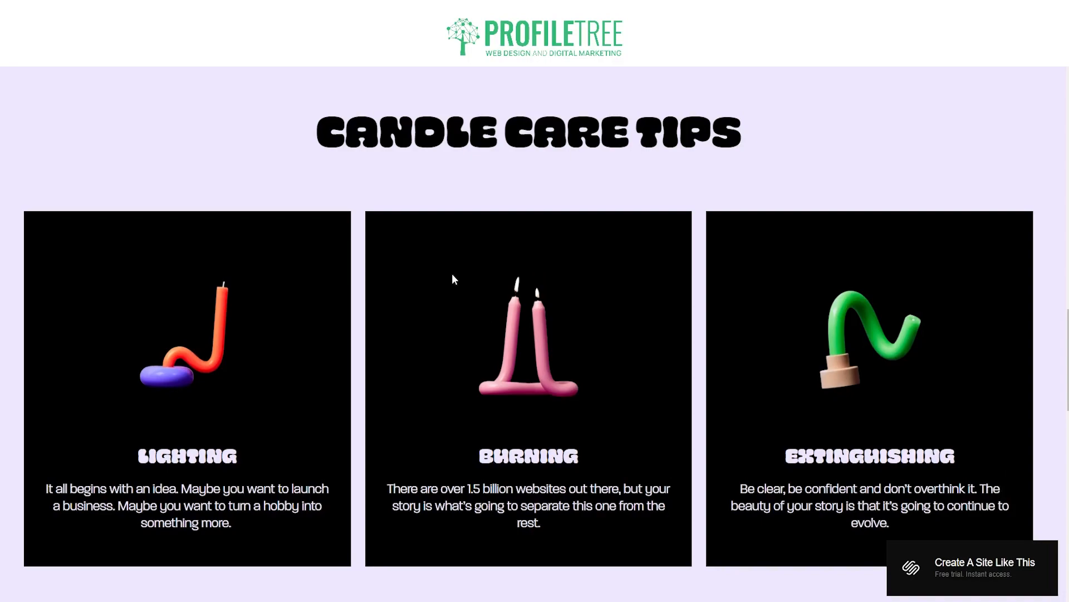
pyautogui.scroll(-15, 362, 334)
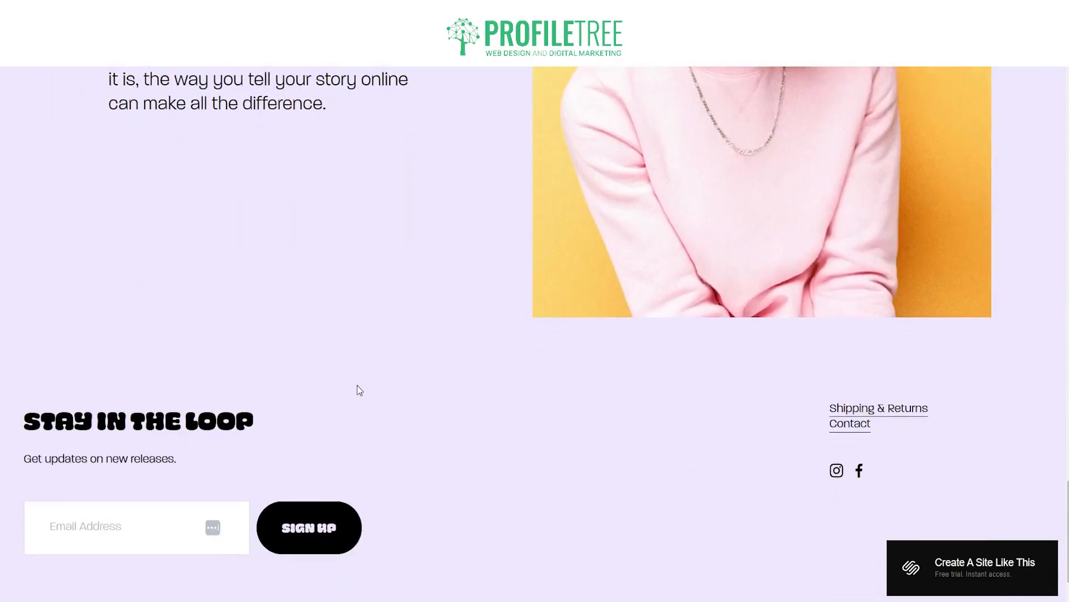
pyautogui.scroll(20, 359, 390)
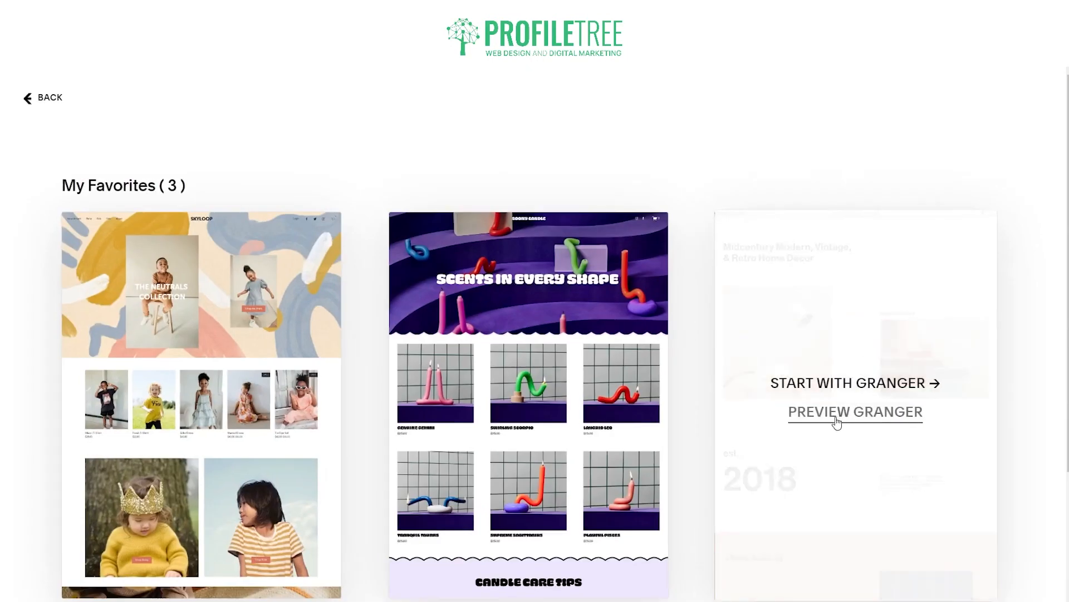
# - Preview the Granger template in desktop view and look through its whole home page
pyautogui.click(834, 416)
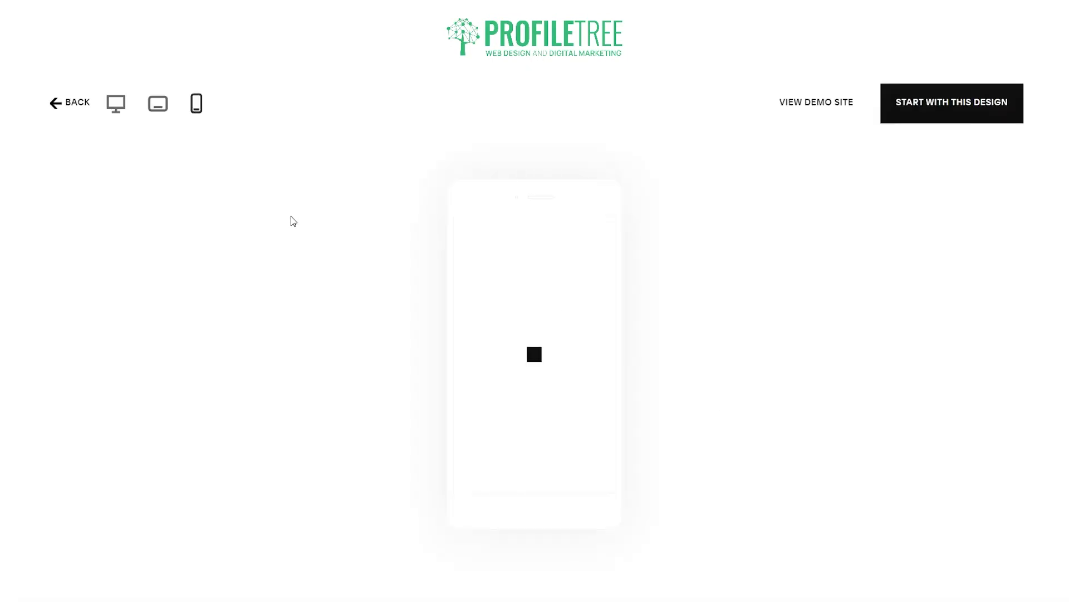
pyautogui.click(112, 108)
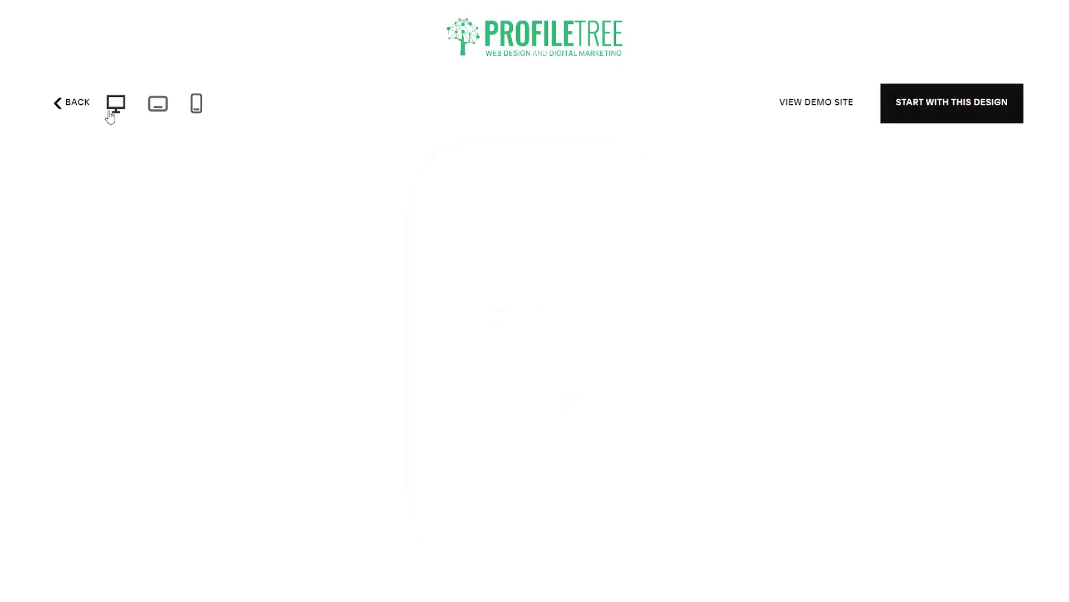
pyautogui.scroll(-5, 460, 300)
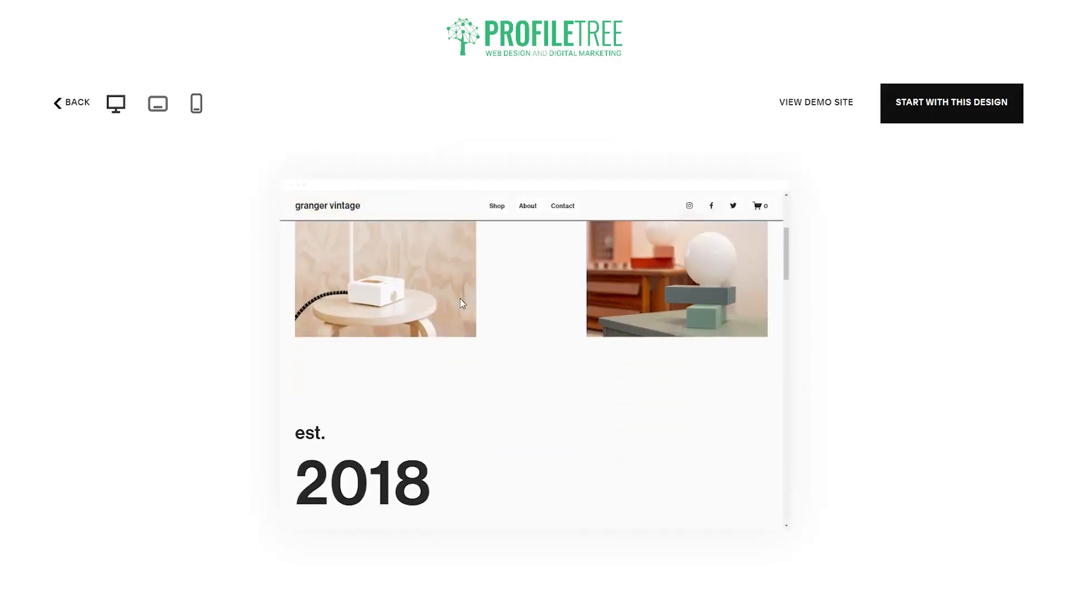
pyautogui.scroll(-10, 460, 298)
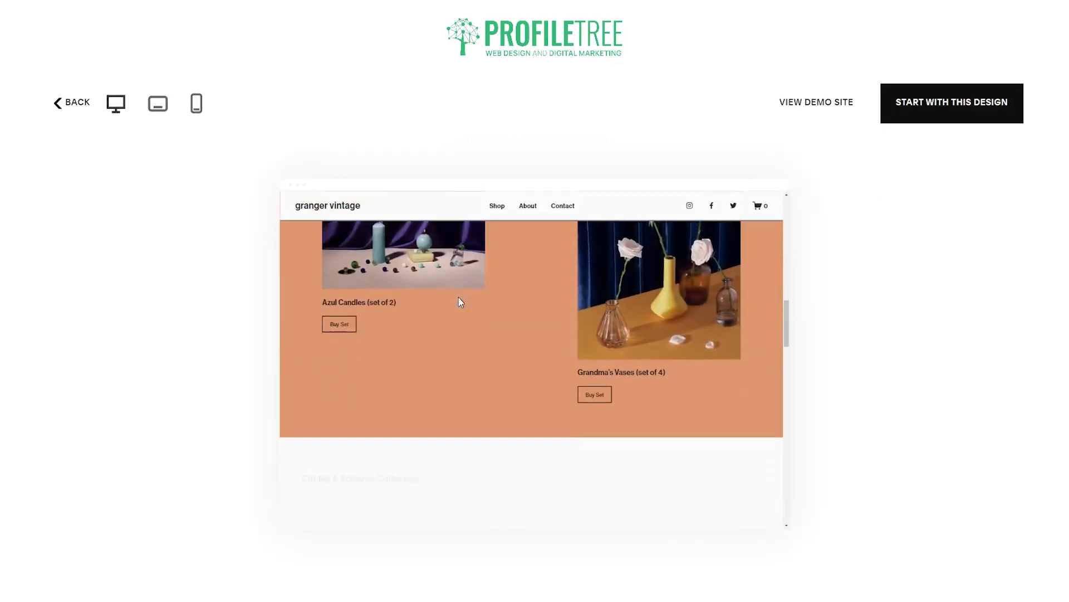
pyautogui.scroll(-10, 460, 302)
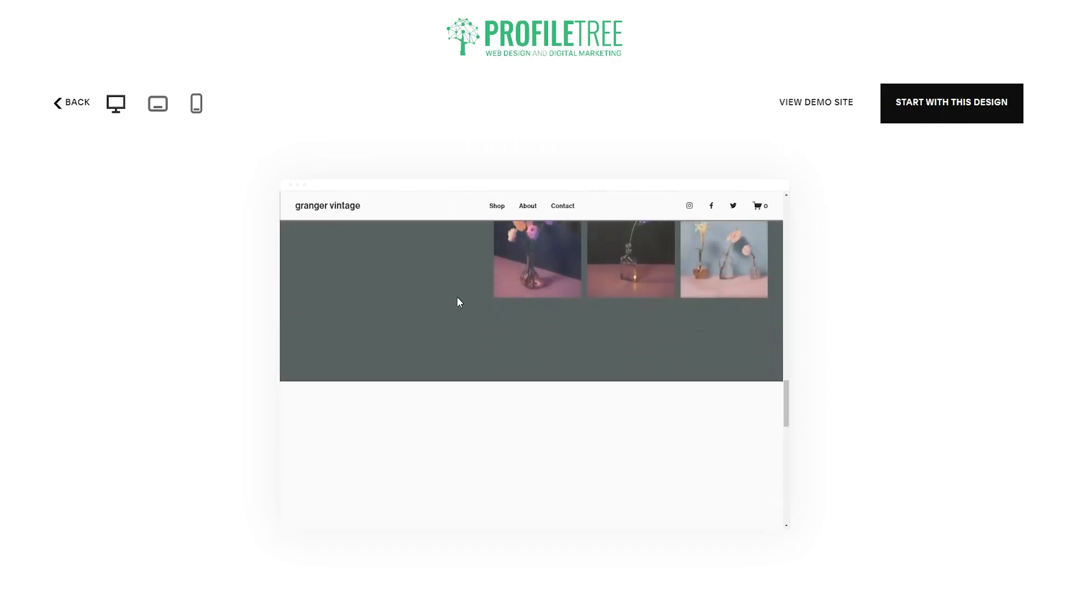
pyautogui.scroll(-10, 457, 298)
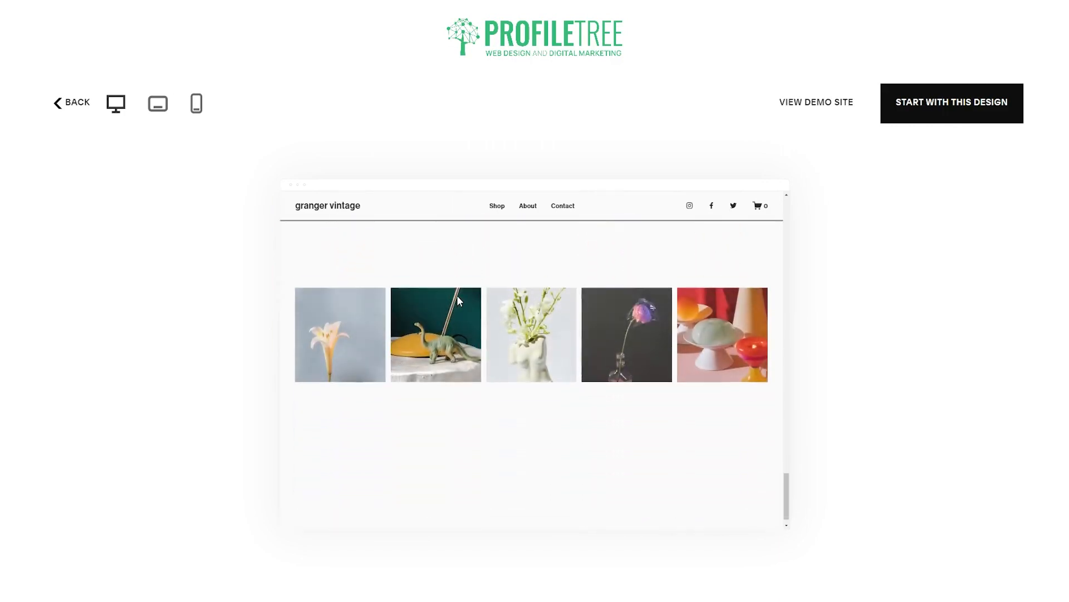
pyautogui.scroll(10, 456, 310)
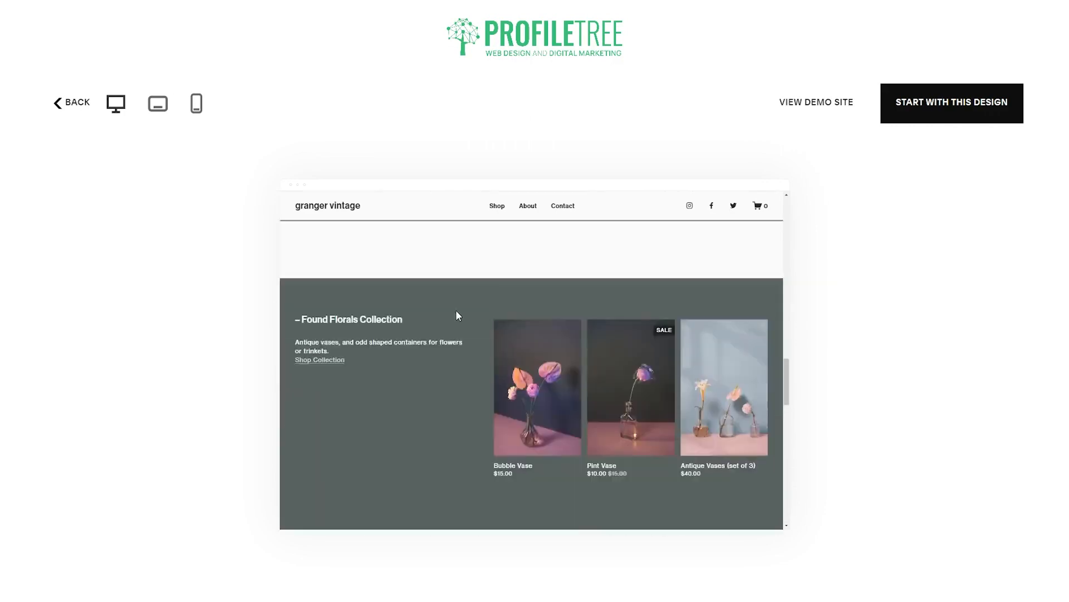
# - Examine the About and Contact pages of the Granger preview, including the inquiry form, and return to the favorites
pyautogui.click(523, 207)
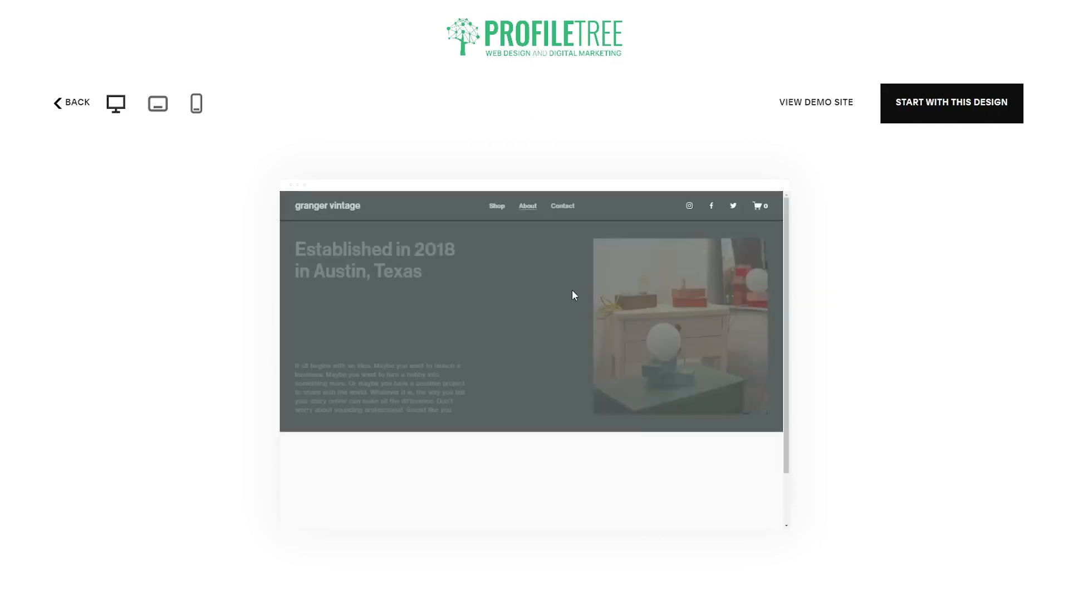
pyautogui.scroll(-2, 484, 289)
pyautogui.scroll(2, 512, 276)
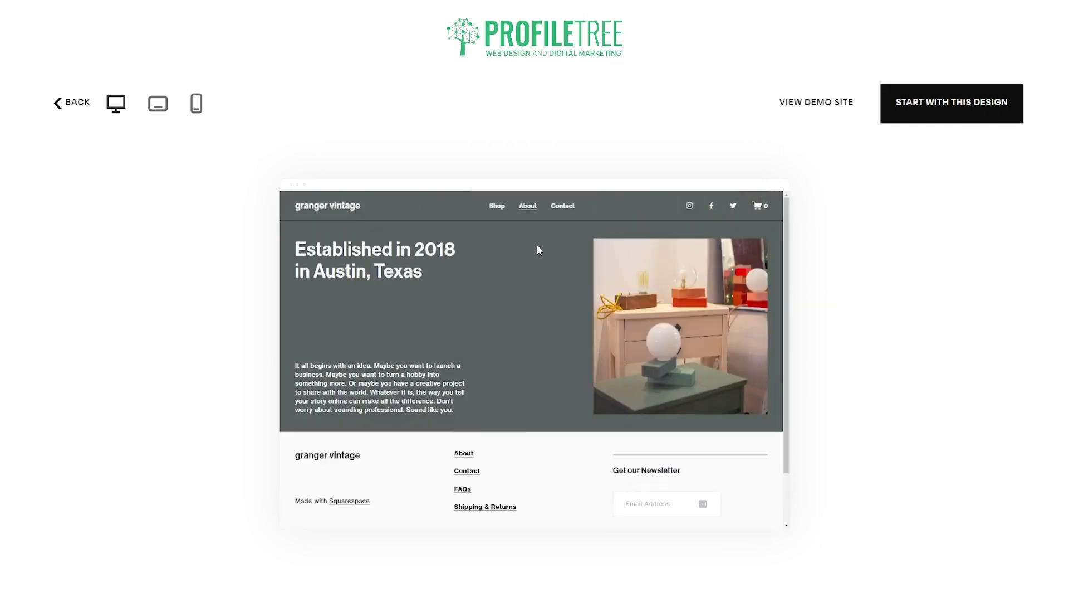
pyautogui.click(561, 207)
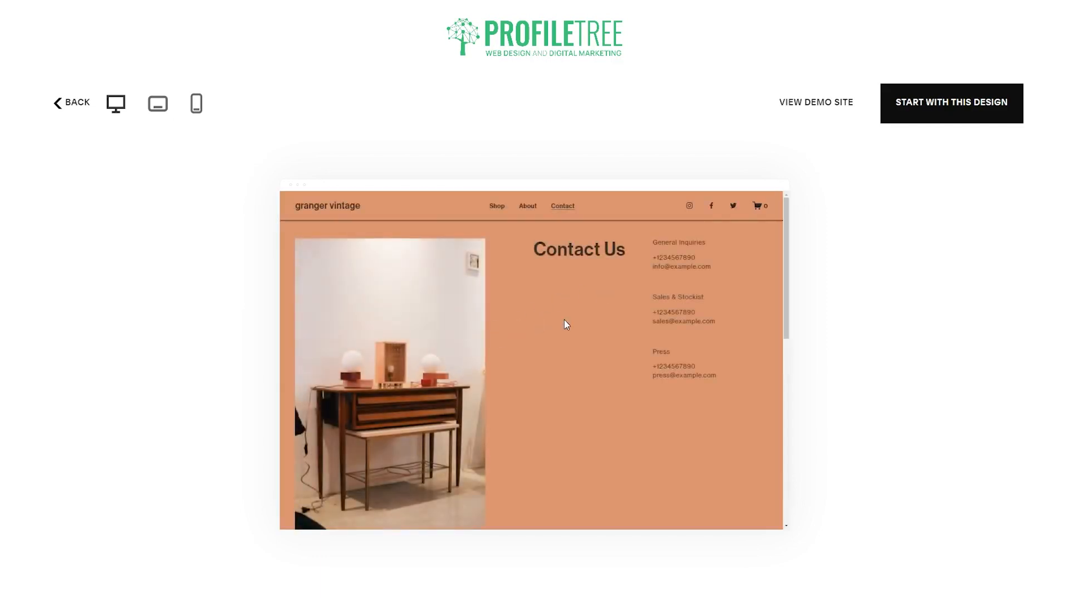
pyautogui.scroll(-6, 563, 323)
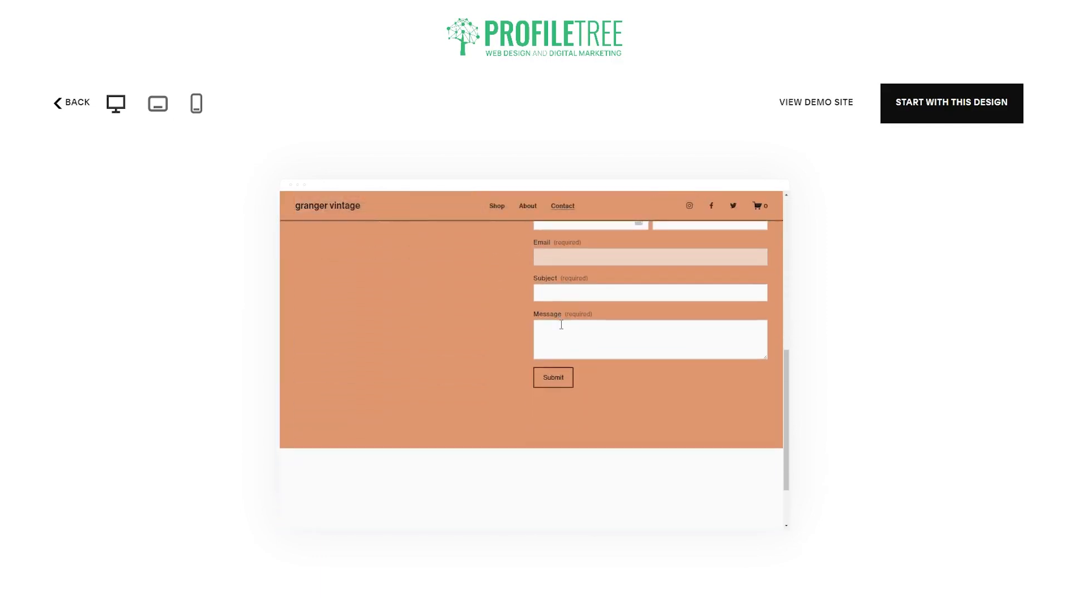
pyautogui.scroll(2, 561, 329)
pyautogui.scroll(3, 553, 336)
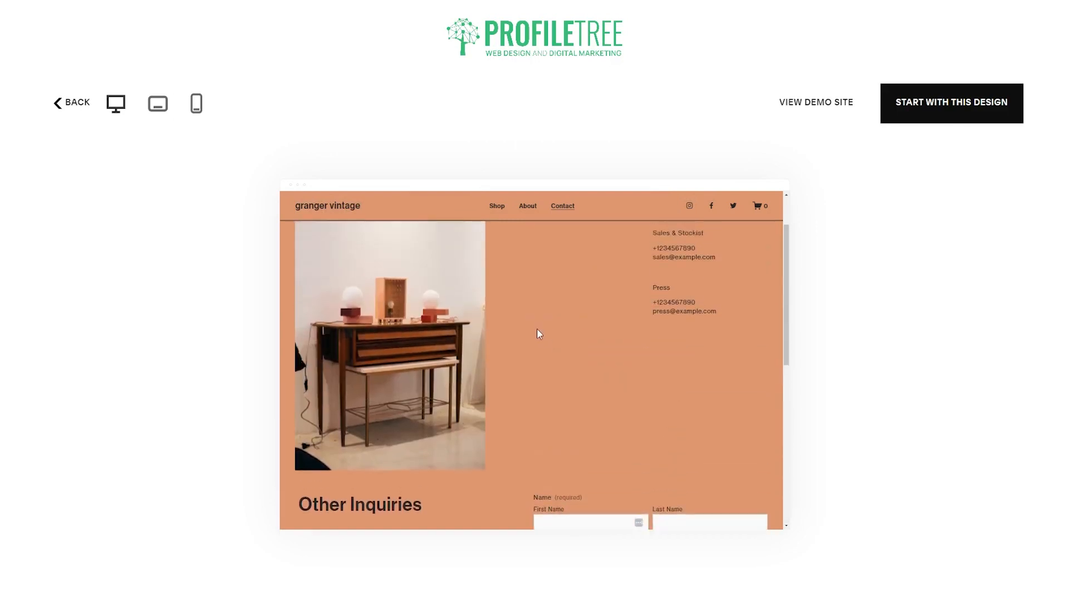
pyautogui.scroll(-4, 537, 334)
pyautogui.scroll(-2, 529, 361)
pyautogui.scroll(8, 587, 423)
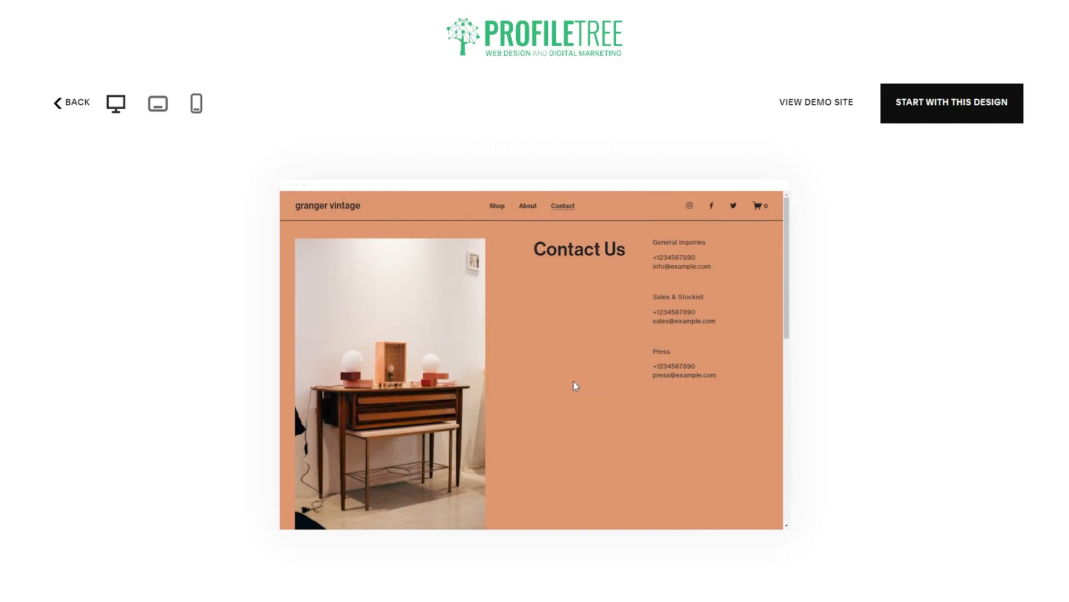
pyautogui.click(83, 114)
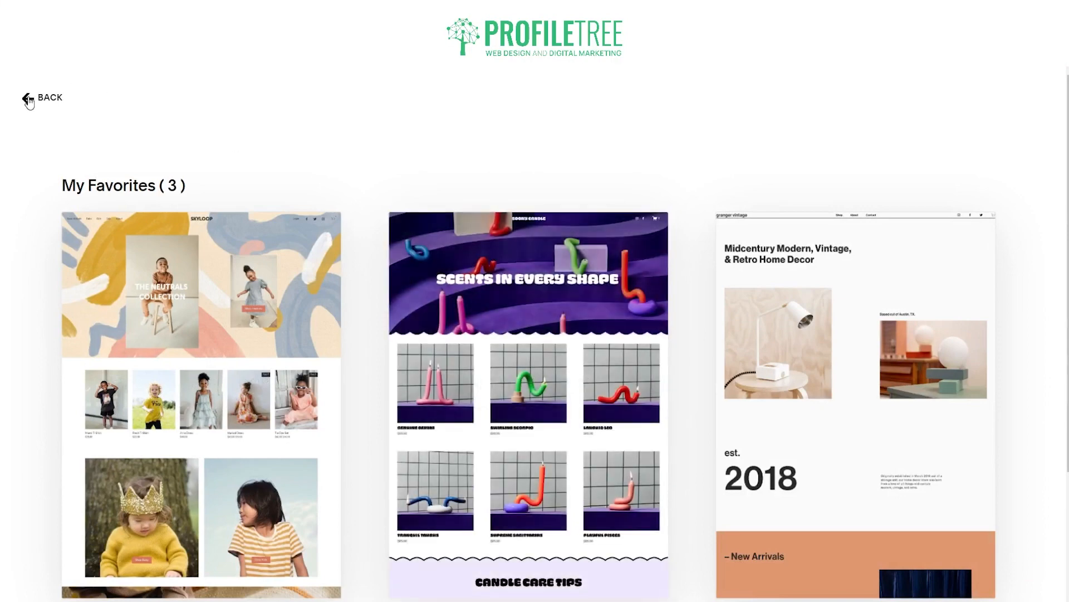
# - Return to the template gallery and view the introduction to building your own template, closing it without starting
pyautogui.click(31, 104)
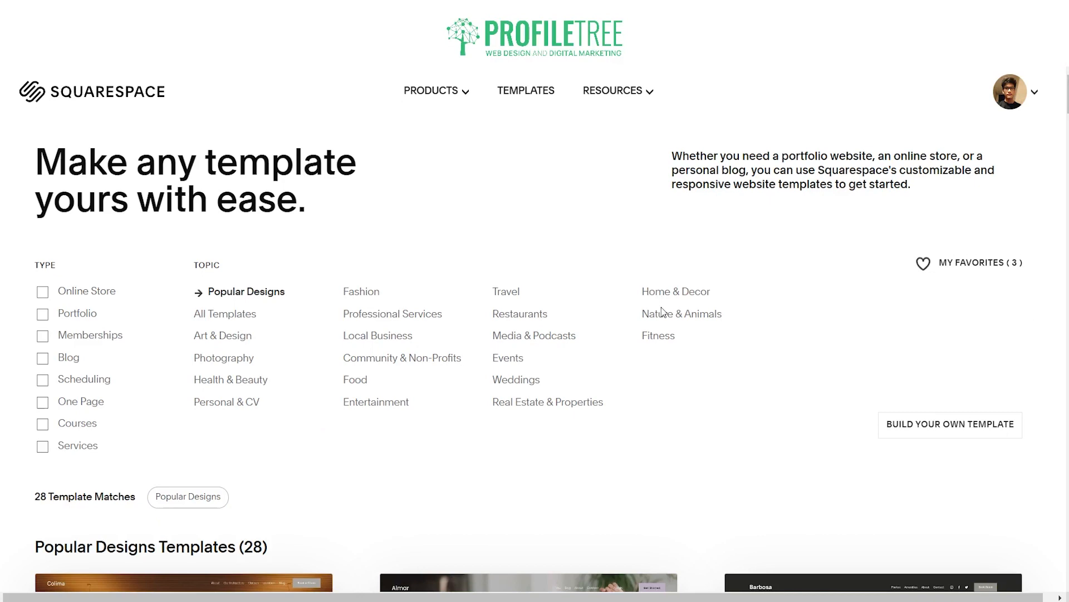
pyautogui.click(982, 434)
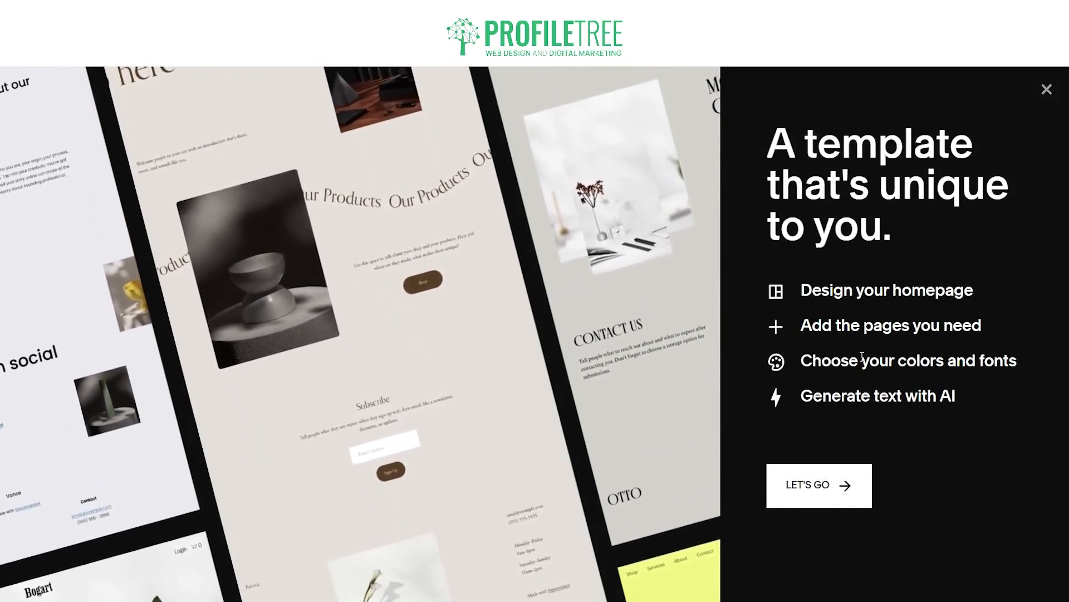
pyautogui.click(1047, 90)
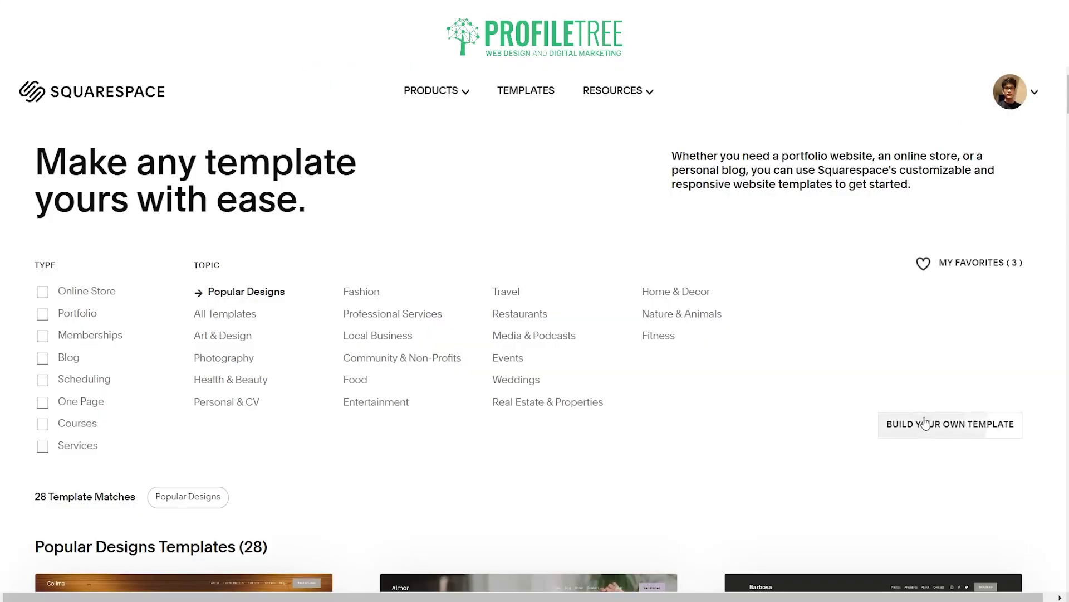
pyautogui.scroll(-5, 816, 420)
pyautogui.scroll(4, 797, 316)
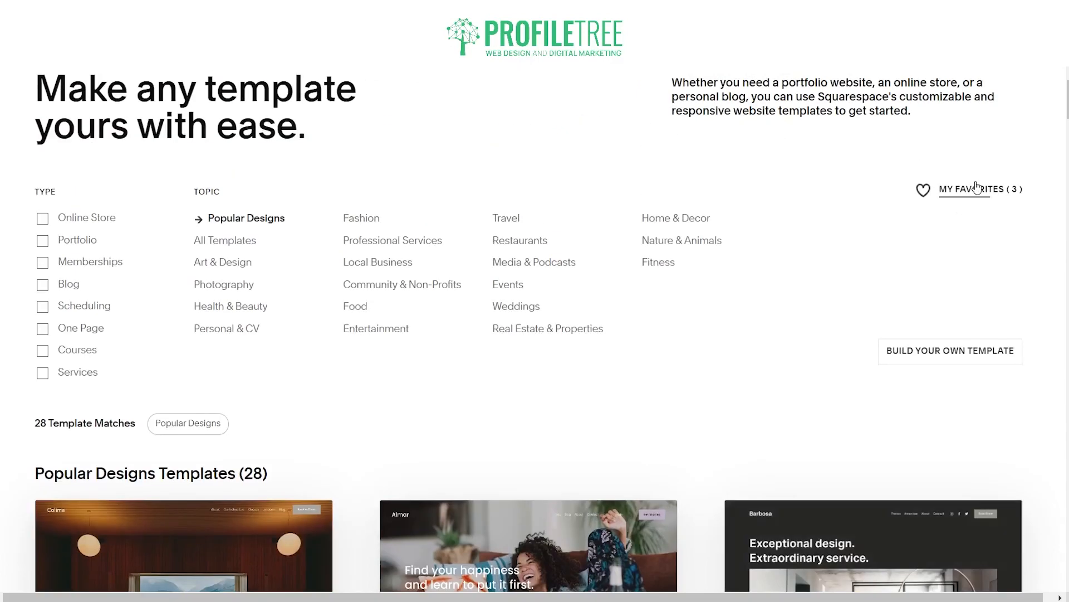
# - Start a new site from the Soony template among the favorite templates
pyautogui.click(976, 188)
pyautogui.moveTo(837, 340)
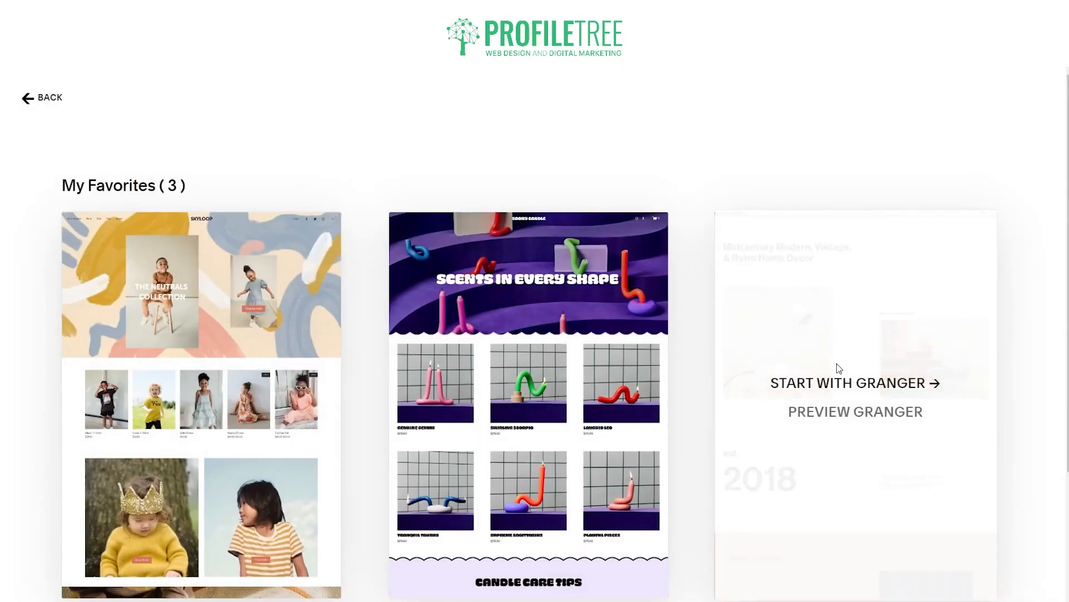
pyautogui.moveTo(542, 366)
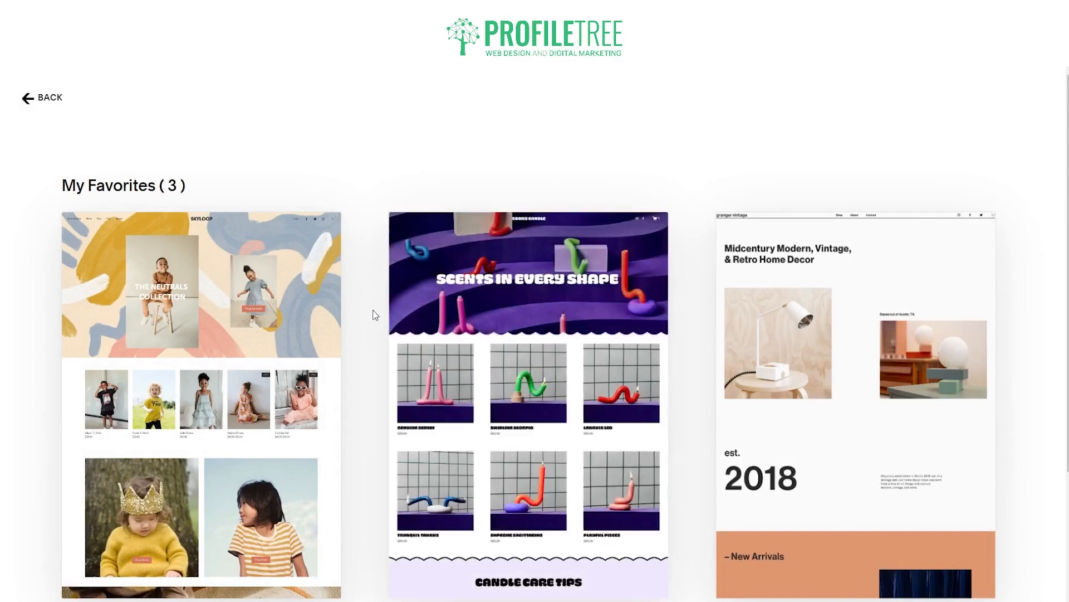
pyautogui.moveTo(536, 302)
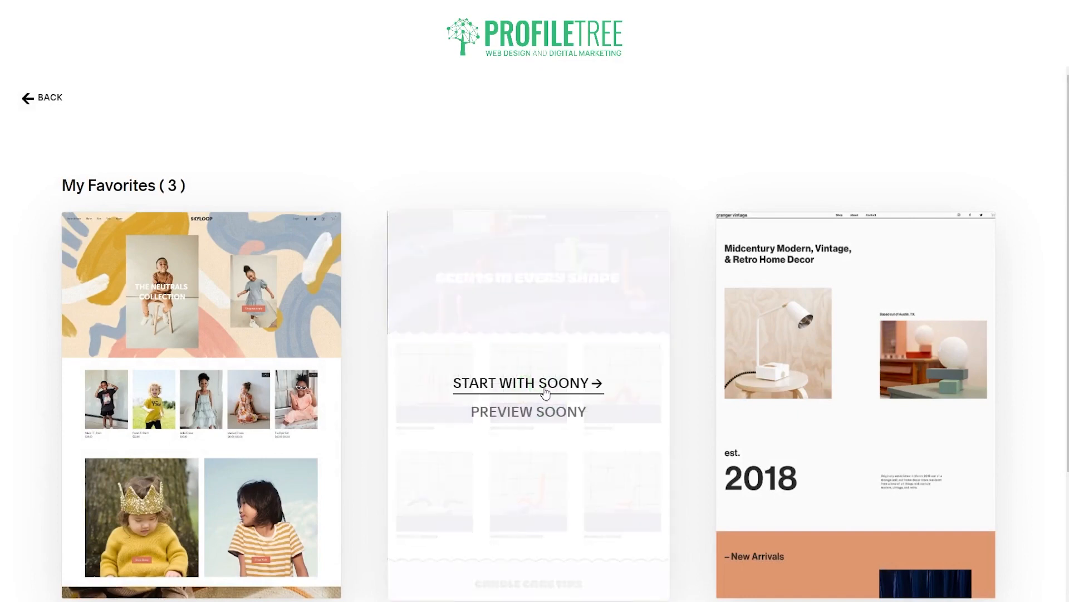
pyautogui.click(545, 390)
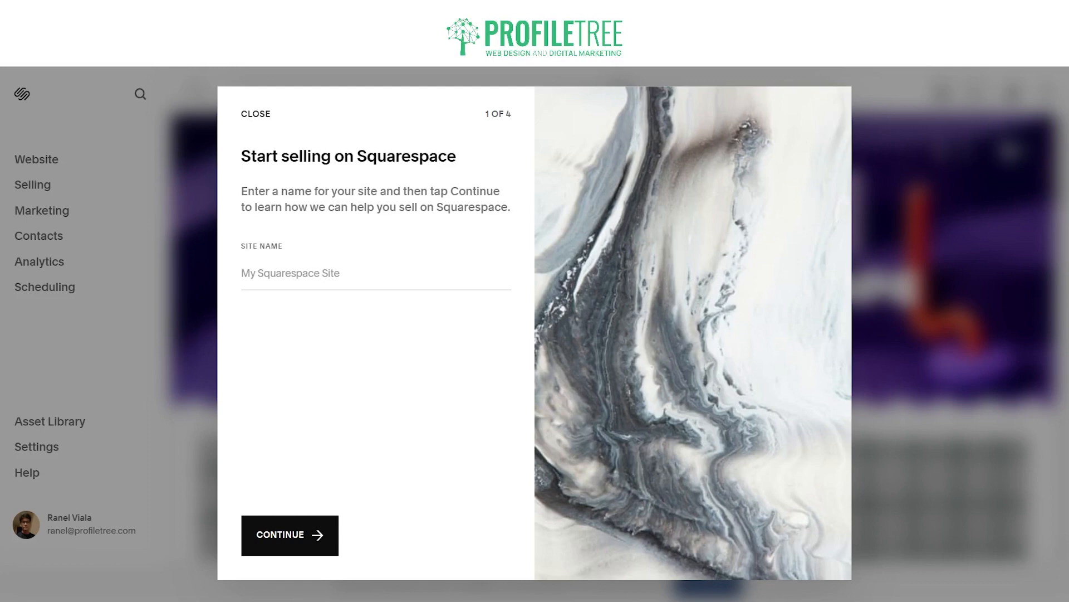
# - Name the new site SOONY RETRO and continue to the second setup page
pyautogui.click(339, 278)
pyautogui.click(289, 262)
pyautogui.write('SOONY R')
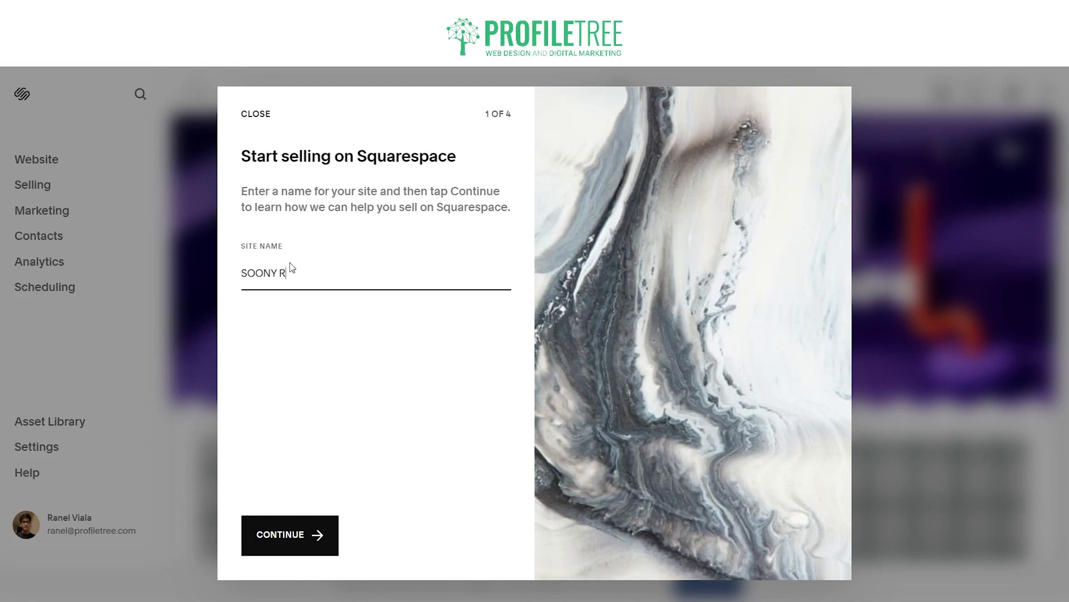
pyautogui.write('e')
pyautogui.press('BackSpace')
pyautogui.write('ETRO')
pyautogui.click(278, 543)
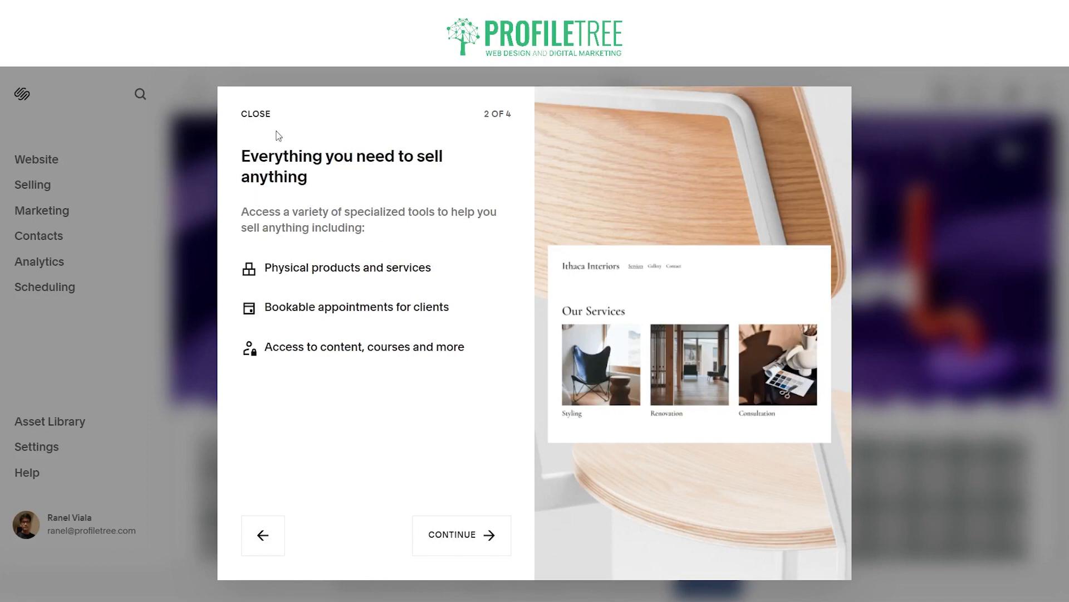
# - Go through the remaining selling introduction pages, get started with the site and reload it
pyautogui.click(473, 531)
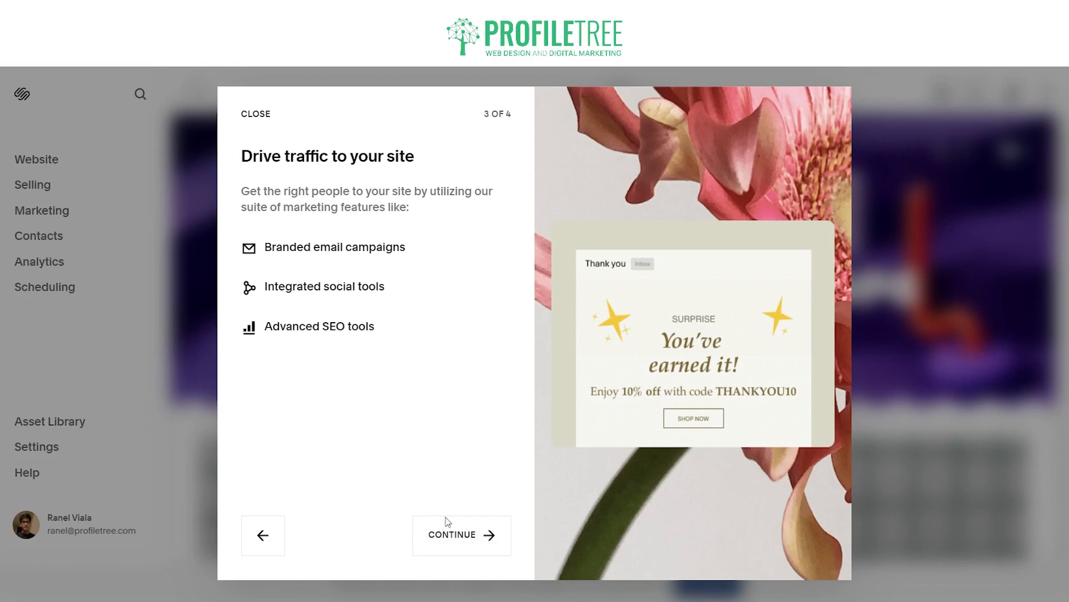
pyautogui.click(461, 540)
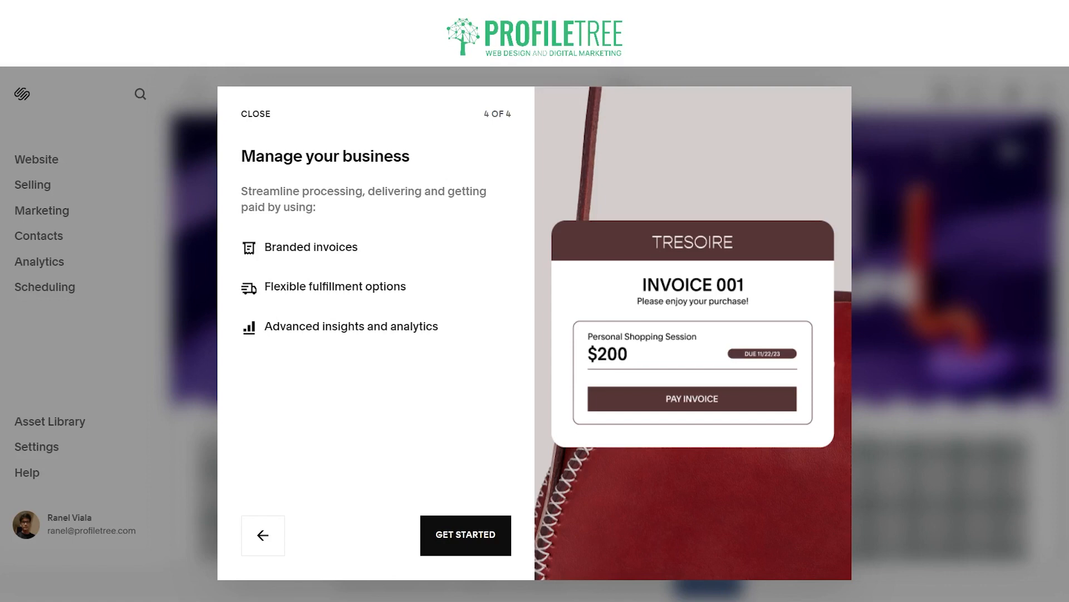
pyautogui.click(465, 534)
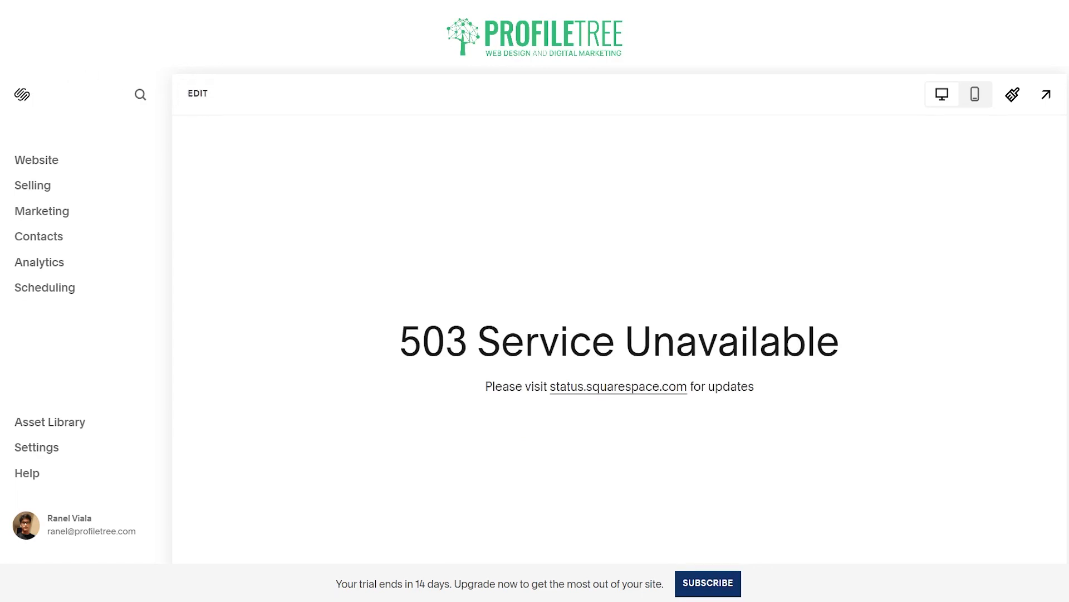
pyautogui.press('F5')
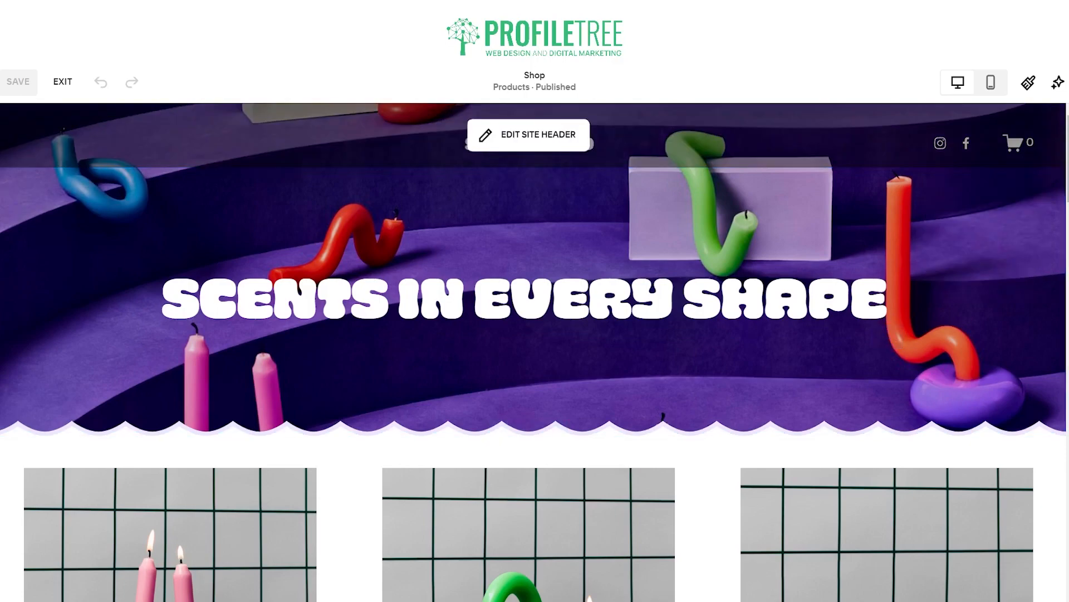
# - Look through the Shop page in the editor, from the header banner and products to the candle care tips
pyautogui.scroll(-15, 535, 351)
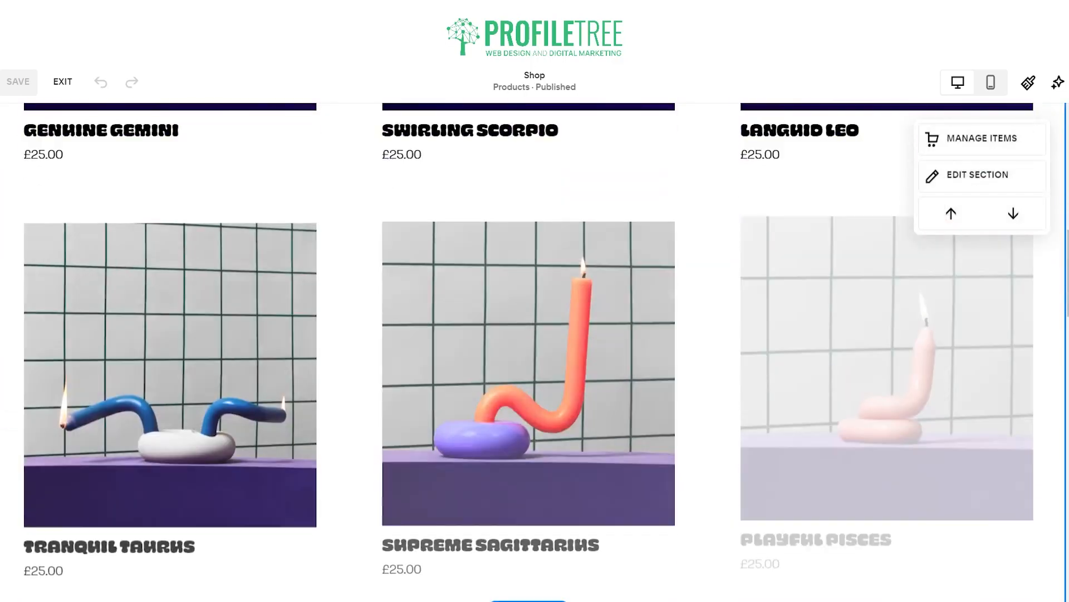
pyautogui.scroll(7, 535, 351)
pyautogui.scroll(1, 535, 351)
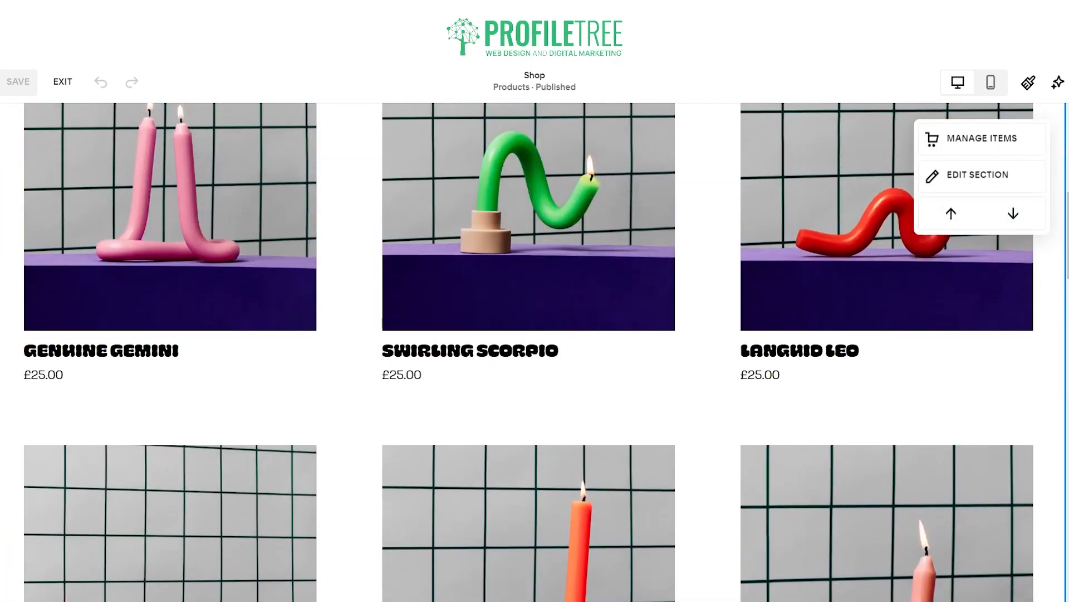
pyautogui.scroll(7, 535, 350)
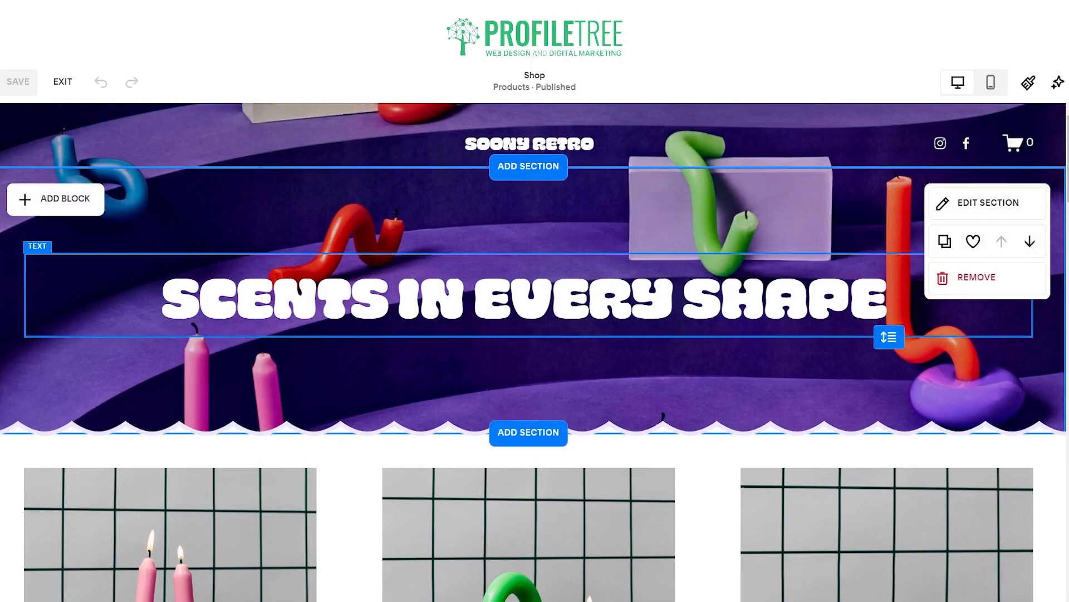
pyautogui.scroll(-15, 535, 351)
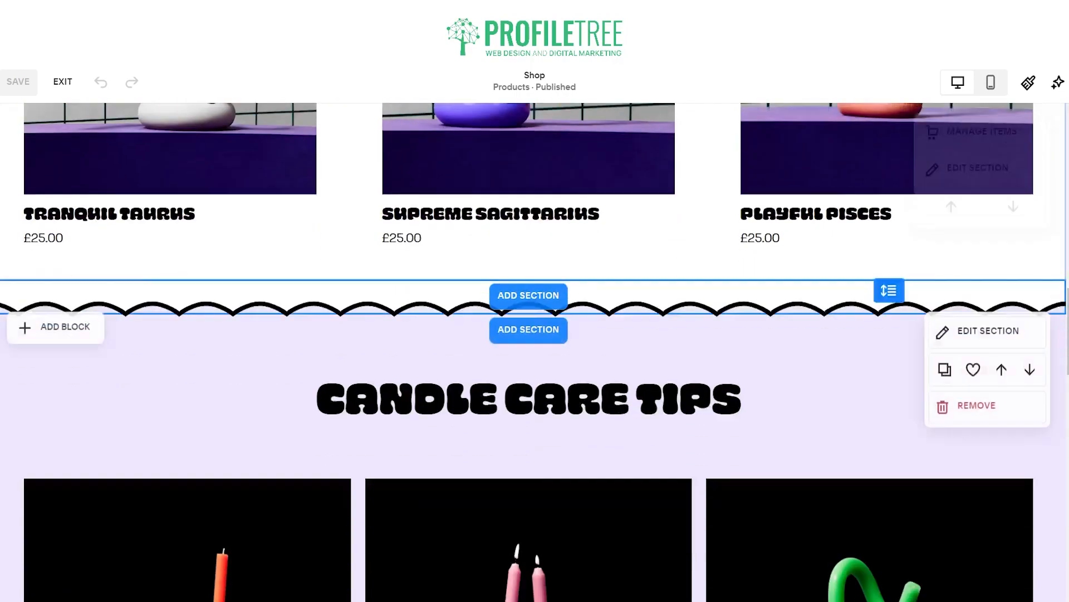
# - Open the Shop header banner's background settings and choose to replace its image from the library
pyautogui.scroll(10, 534, 351)
pyautogui.scroll(-7, 535, 351)
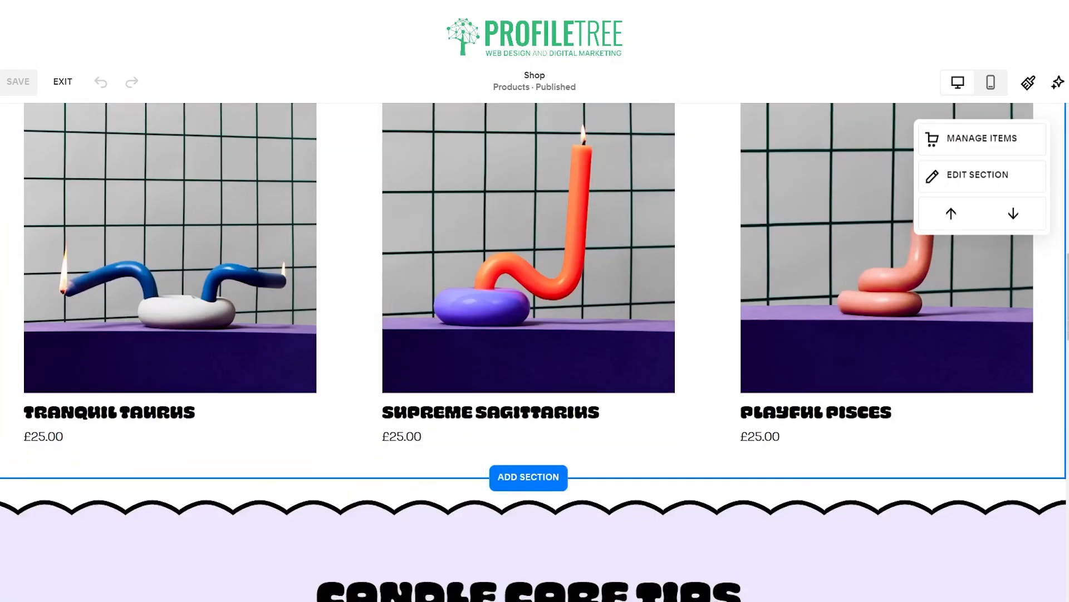
pyautogui.scroll(10, 535, 351)
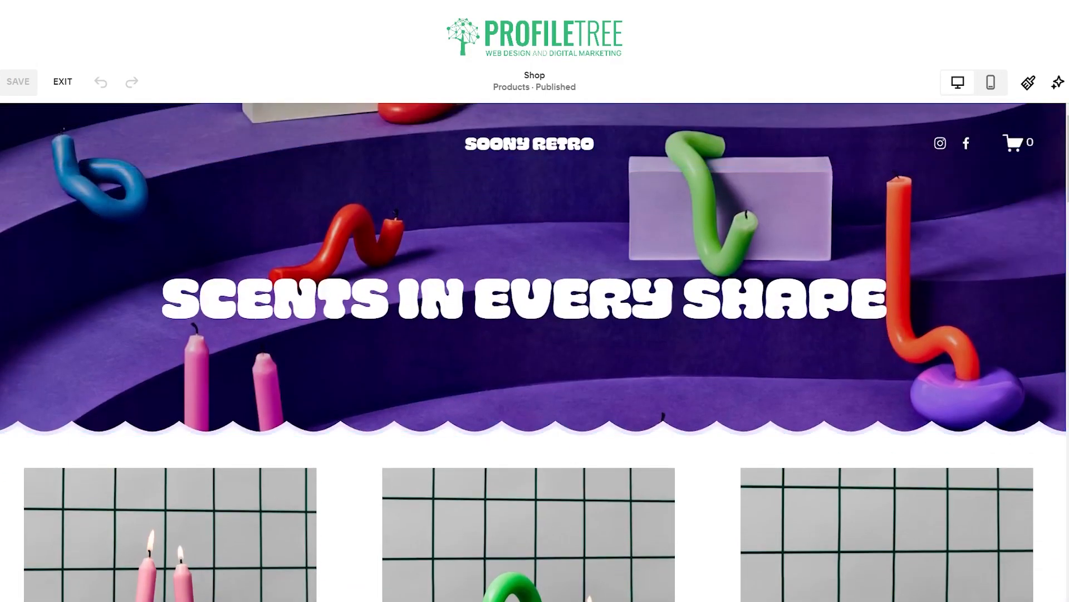
pyautogui.moveTo(896, 174)
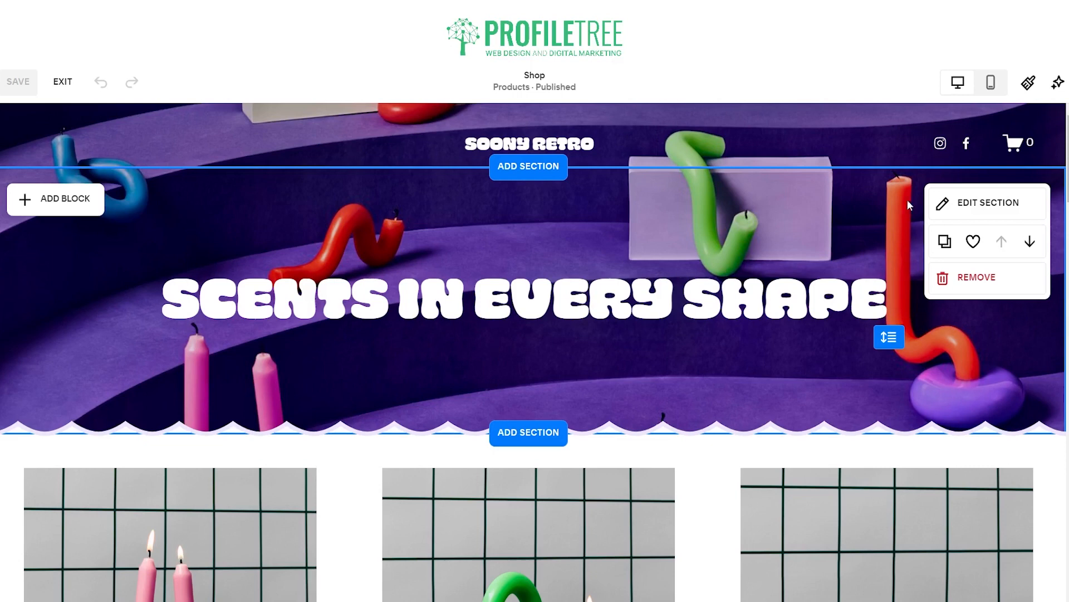
pyautogui.click(954, 199)
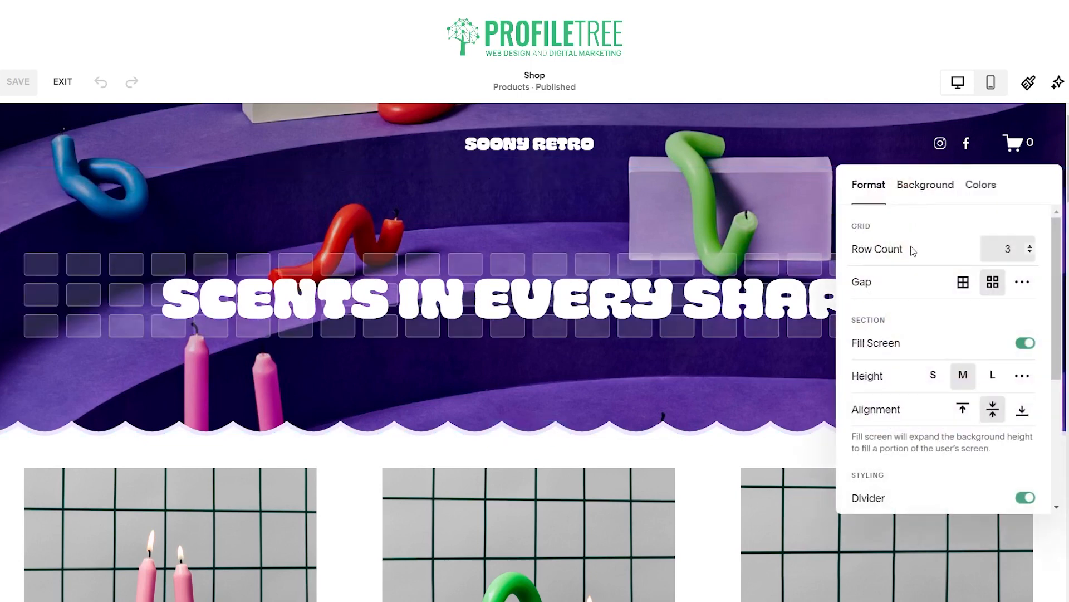
pyautogui.click(914, 188)
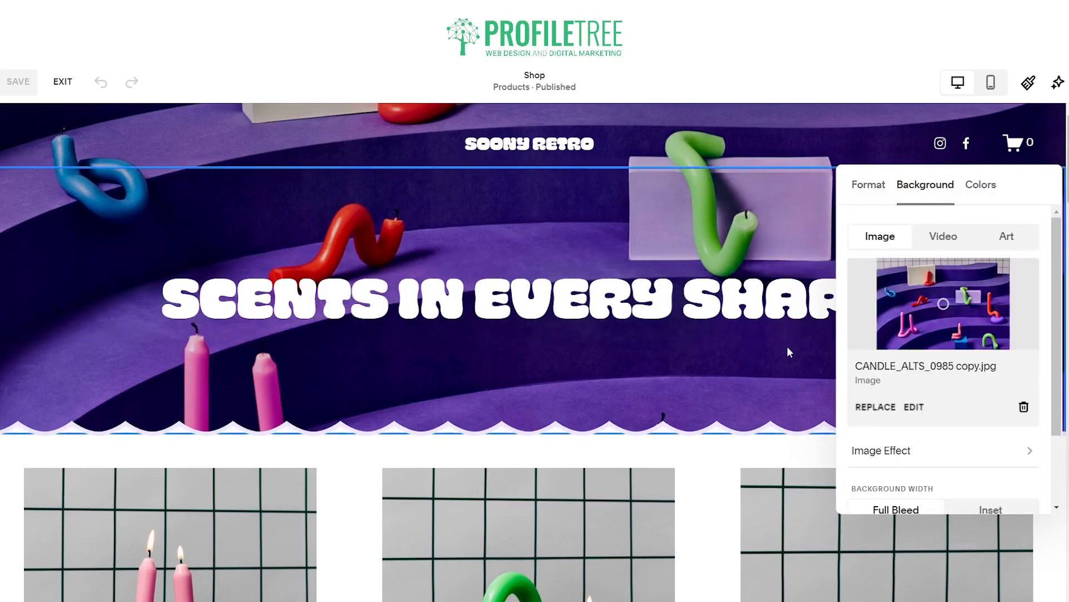
pyautogui.click(877, 409)
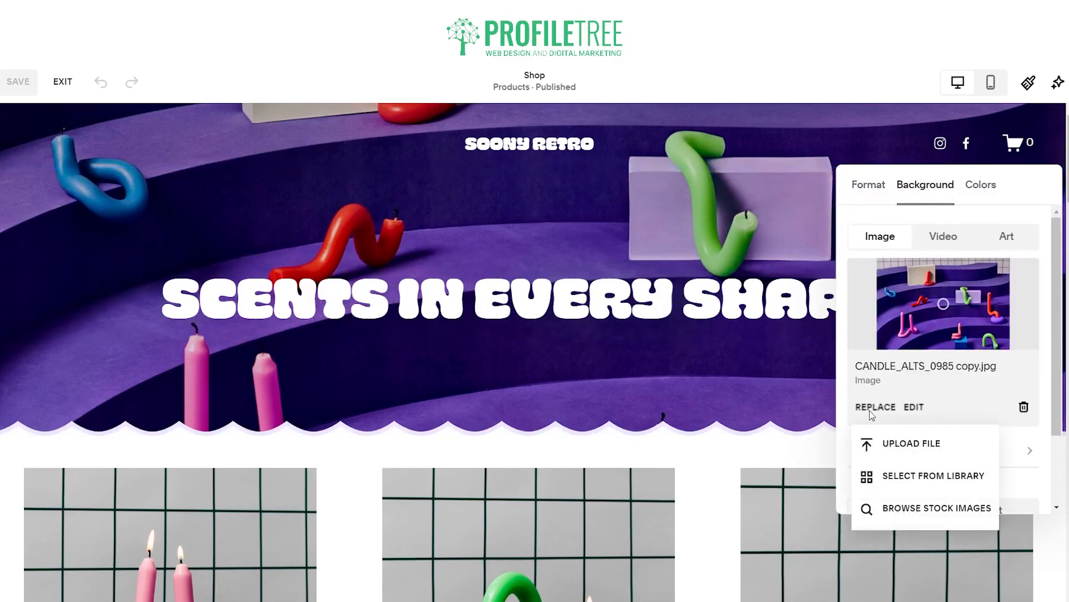
pyautogui.click(918, 485)
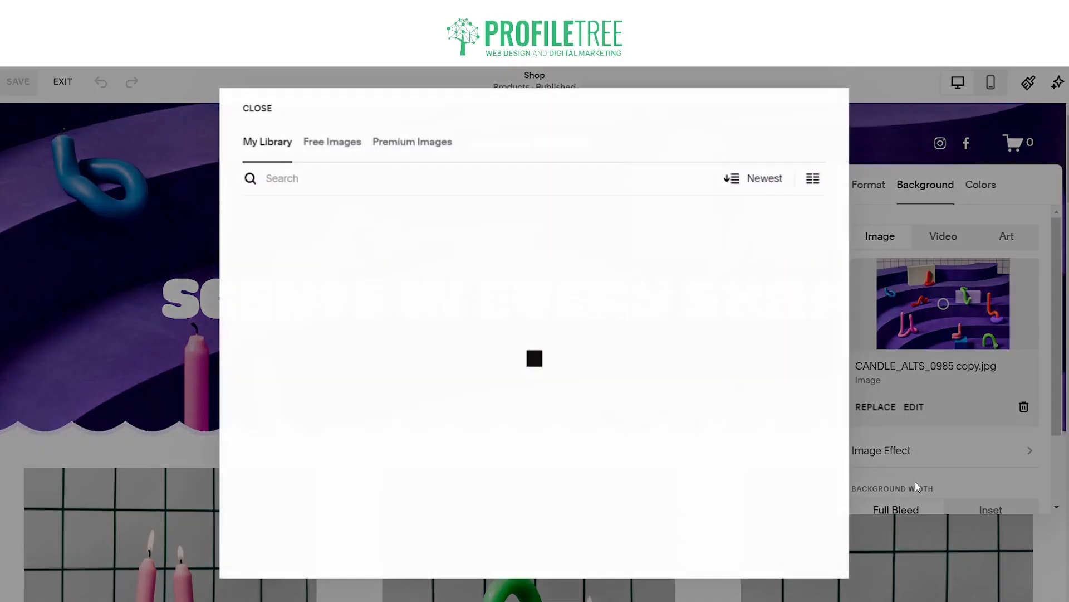
# - Search the free stock images for "Retro clothing"
pyautogui.click(352, 145)
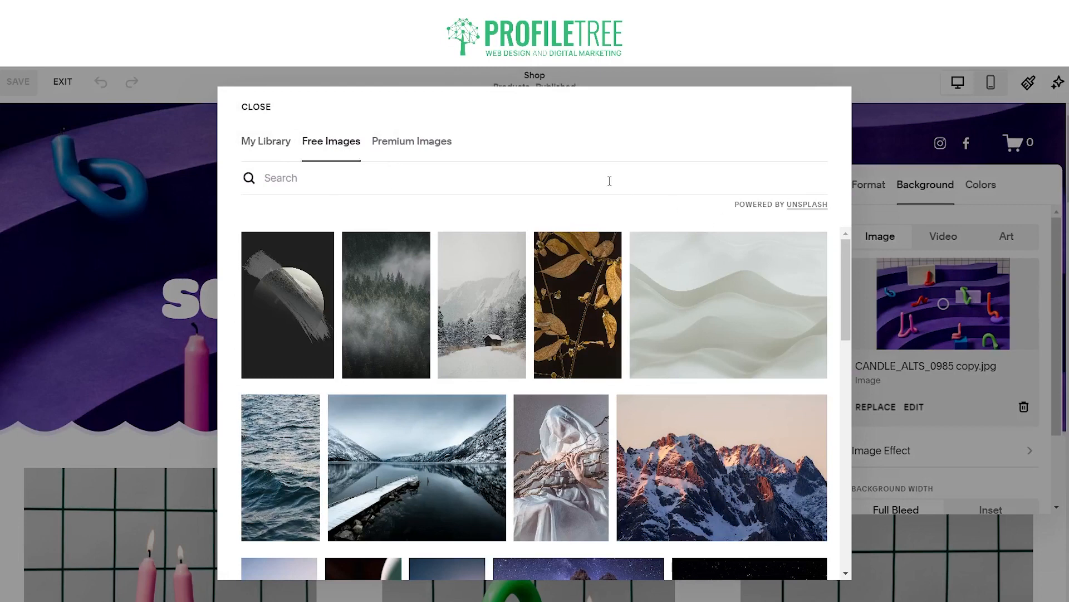
pyautogui.click(548, 174)
pyautogui.write('Retro')
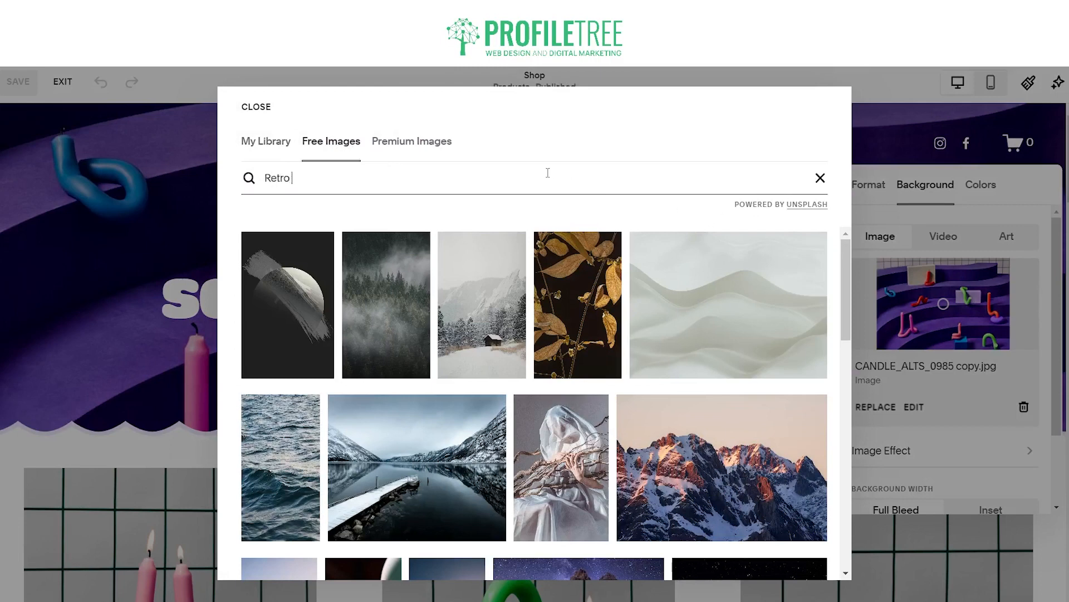
pyautogui.write(' clothing')
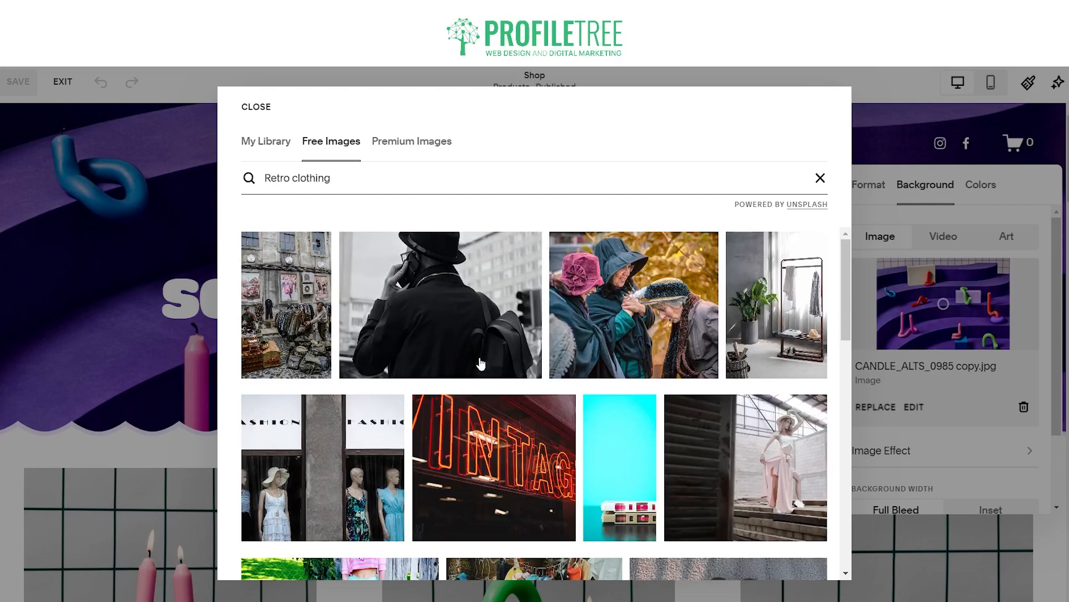
# - Replace the banner background with the free image of two crossed green, black and white sneakers on grey
pyautogui.scroll(-1, 529, 413)
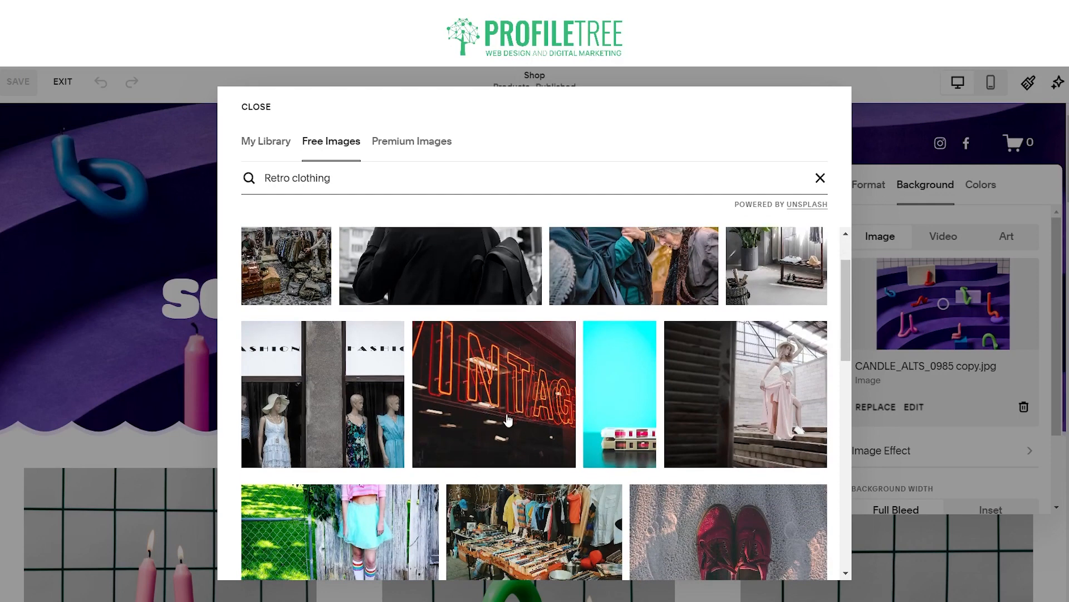
pyautogui.scroll(-10, 529, 412)
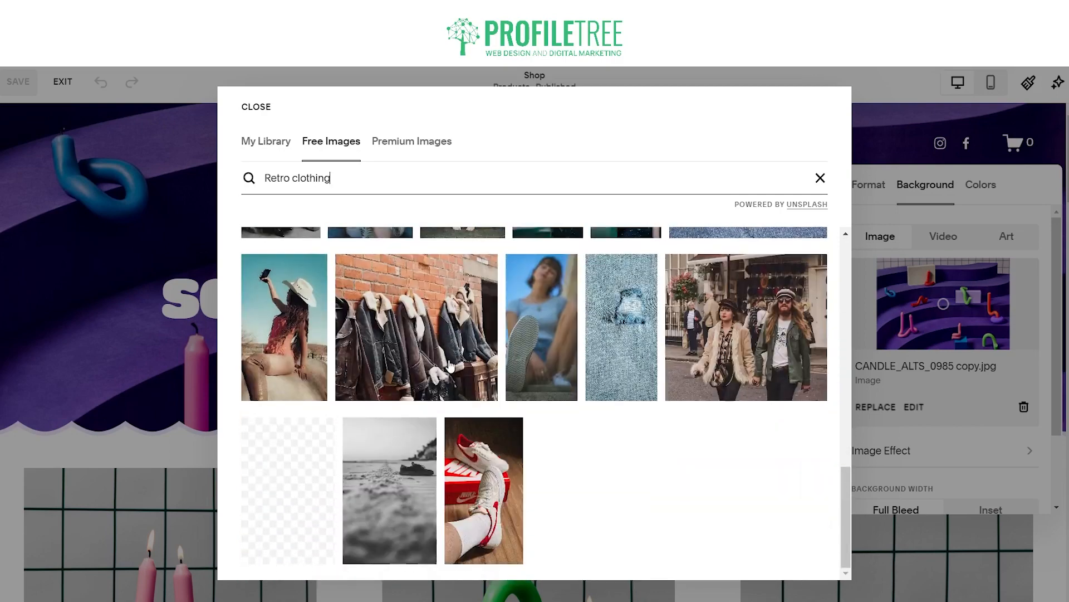
pyautogui.scroll(-1, 459, 384)
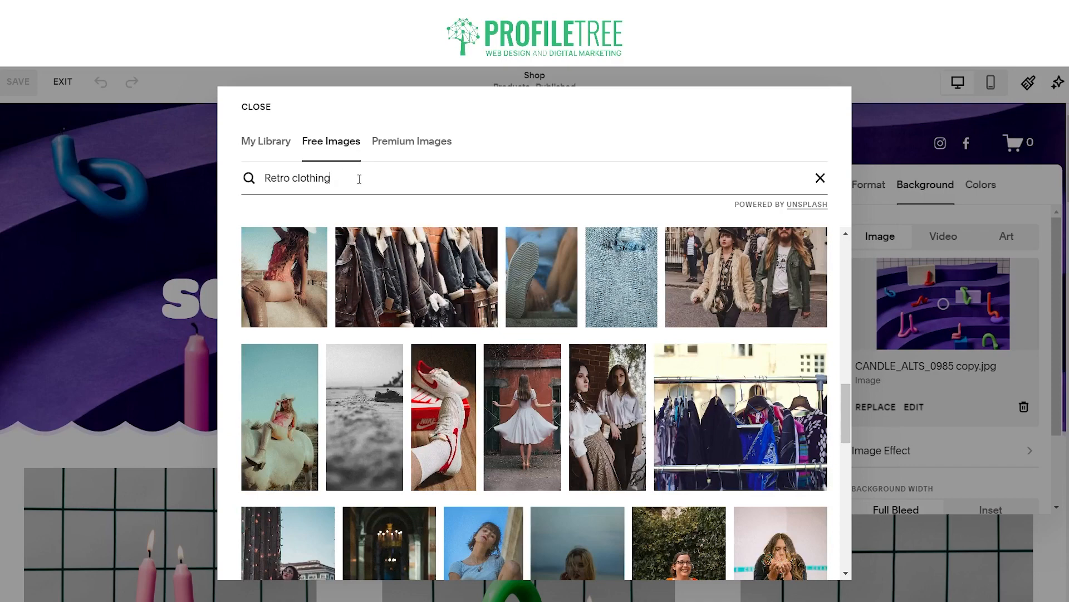
pyautogui.scroll(-10, 470, 322)
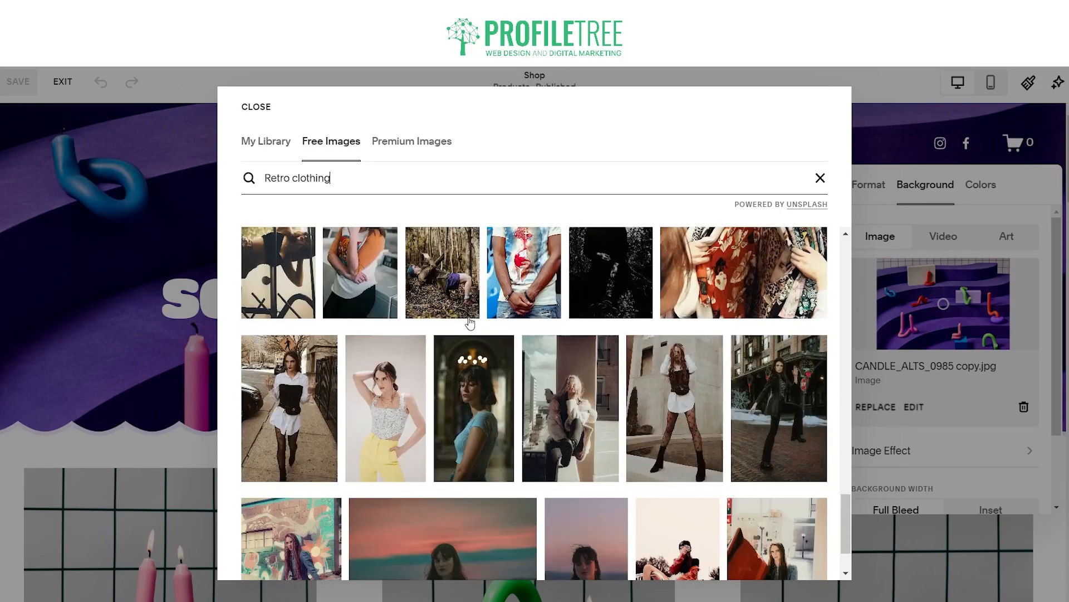
pyautogui.scroll(-1, 479, 328)
pyautogui.scroll(-5, 489, 326)
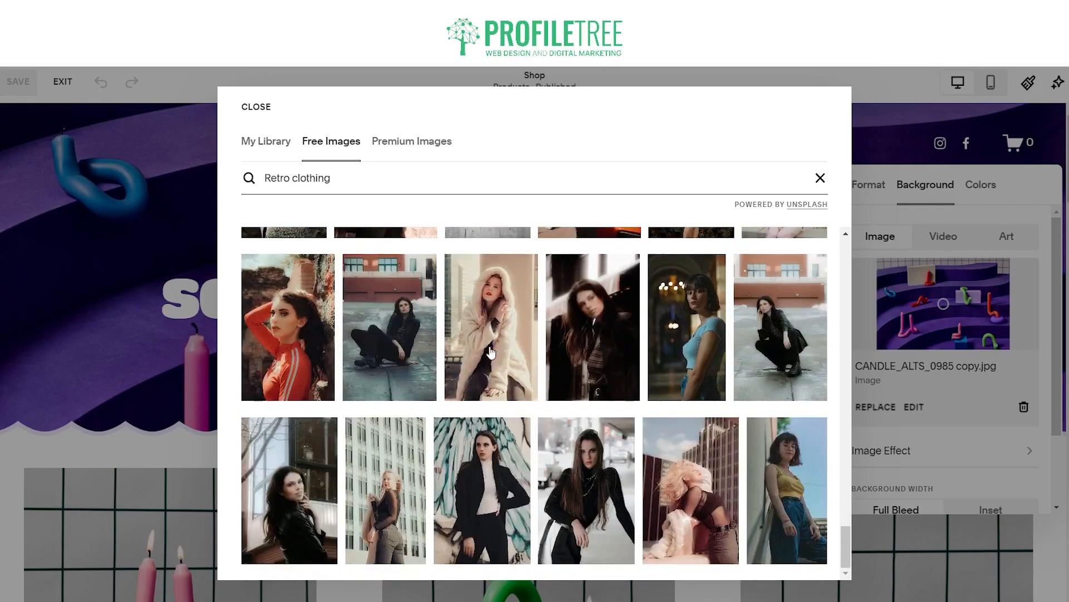
pyautogui.scroll(-5, 479, 351)
pyautogui.scroll(-10, 465, 378)
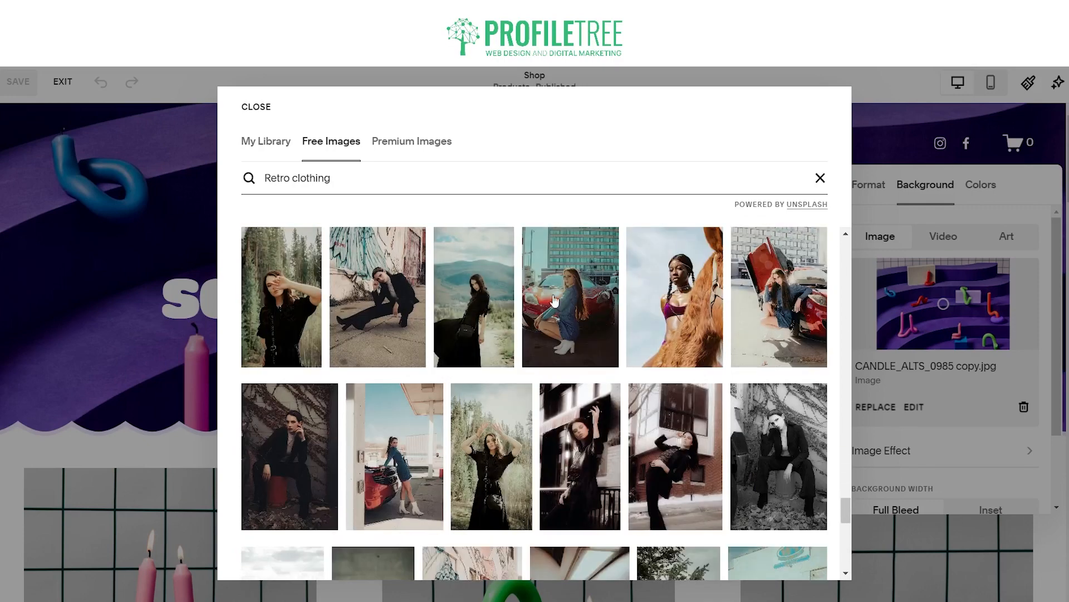
pyautogui.scroll(-10, 535, 336)
pyautogui.scroll(-10, 455, 338)
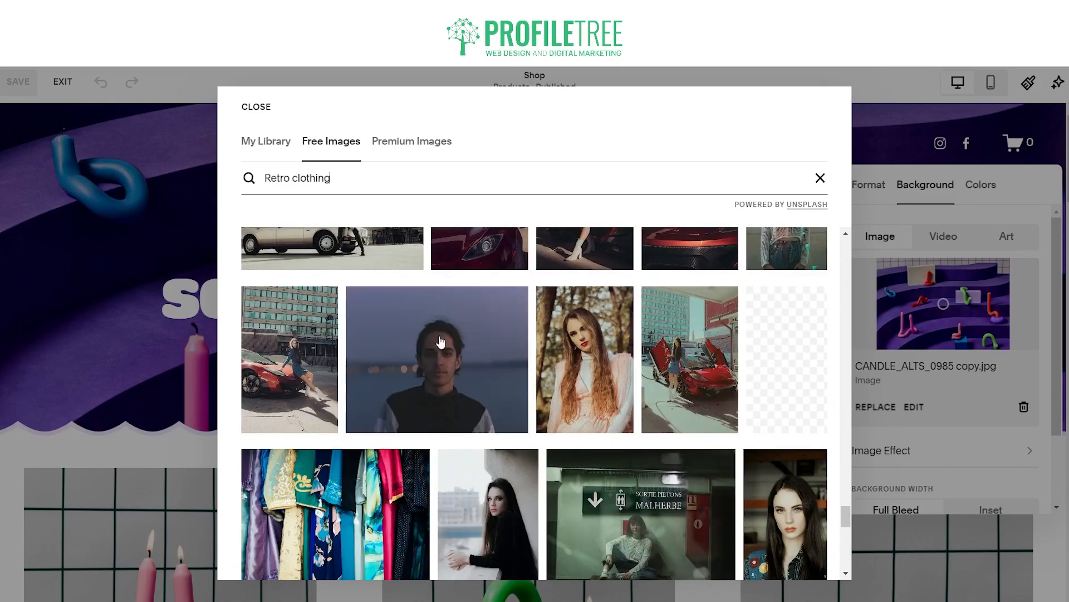
pyautogui.scroll(-4, 445, 349)
pyautogui.scroll(-5, 448, 357)
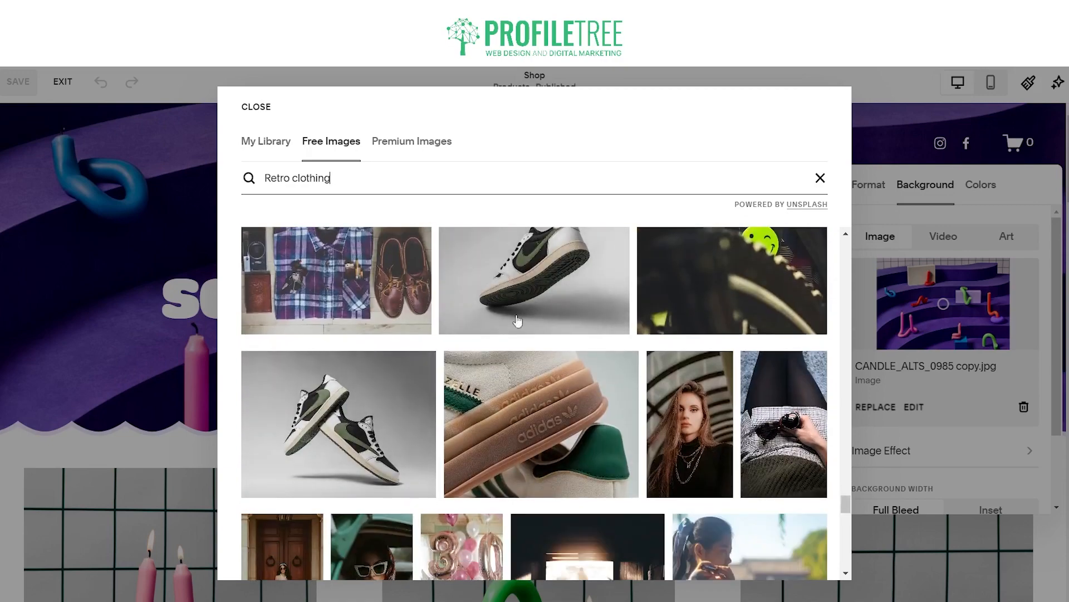
pyautogui.scroll(-2, 545, 322)
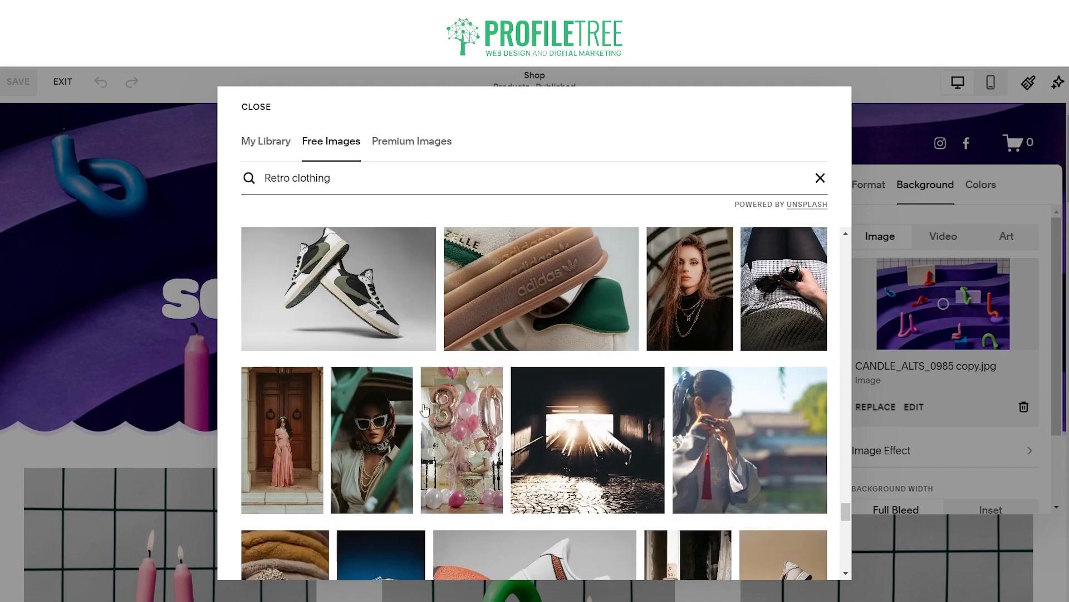
pyautogui.scroll(1, 485, 415)
pyautogui.click(362, 362)
pyautogui.click(690, 397)
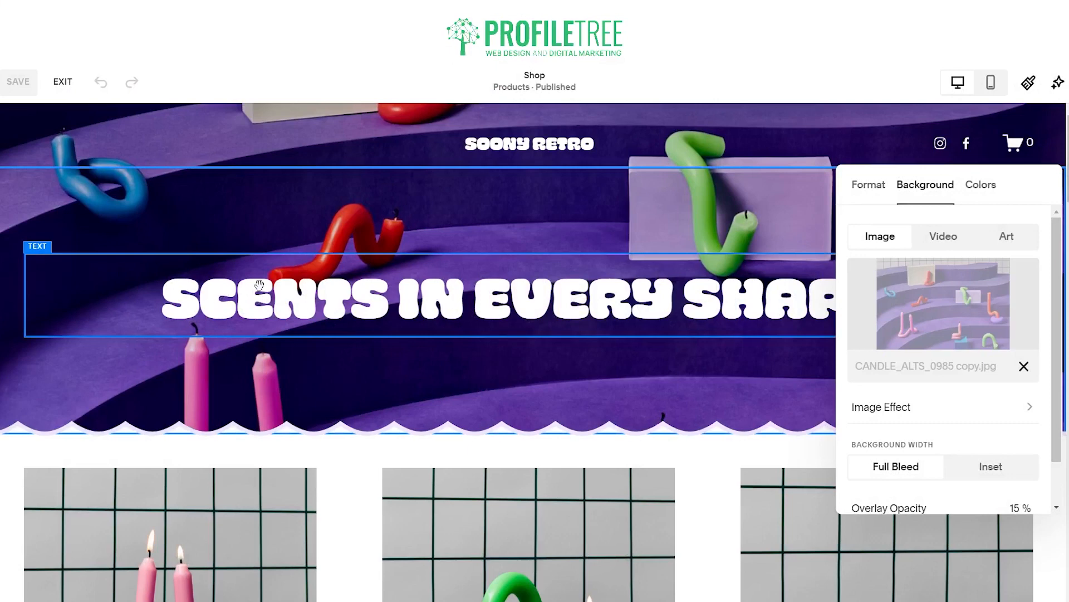
# - Look through the banner's remaining background options, including width and overlay opacity, and close the section settings
pyautogui.scroll(-1, 1028, 410)
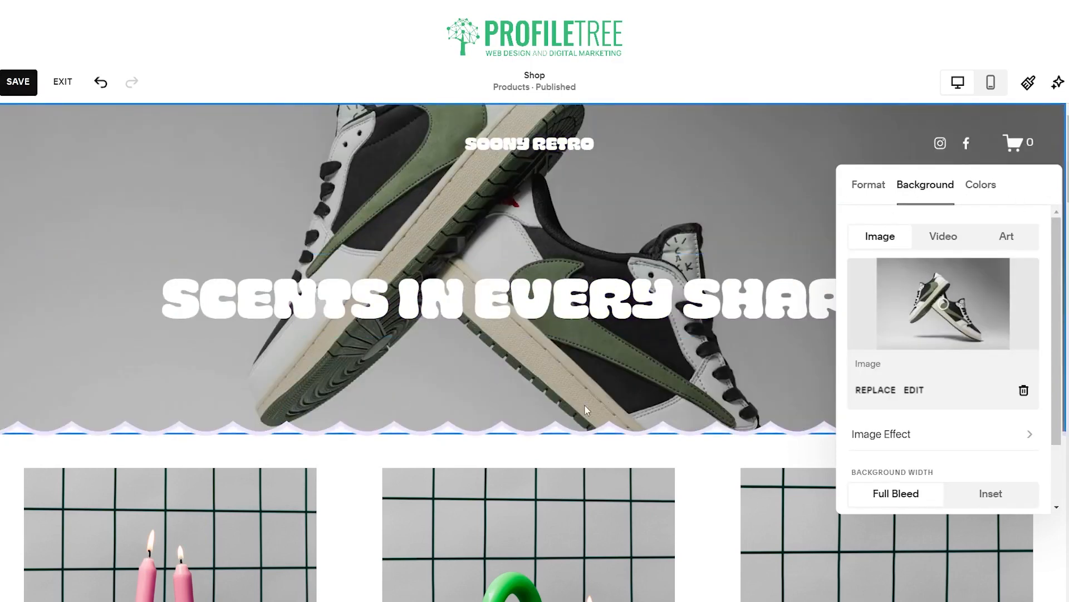
pyautogui.scroll(-2, 998, 418)
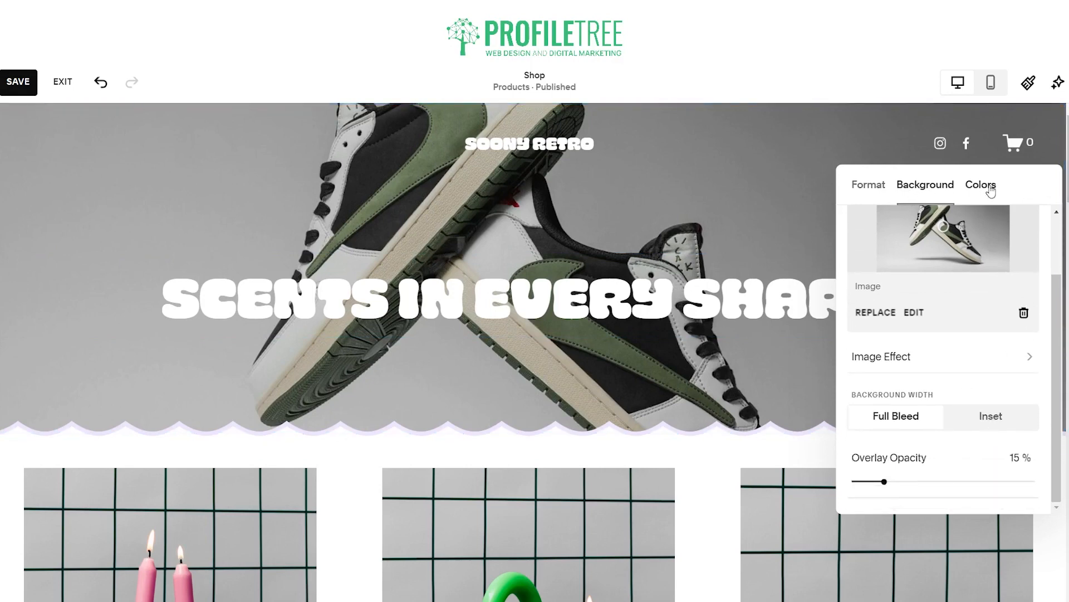
pyautogui.click(679, 373)
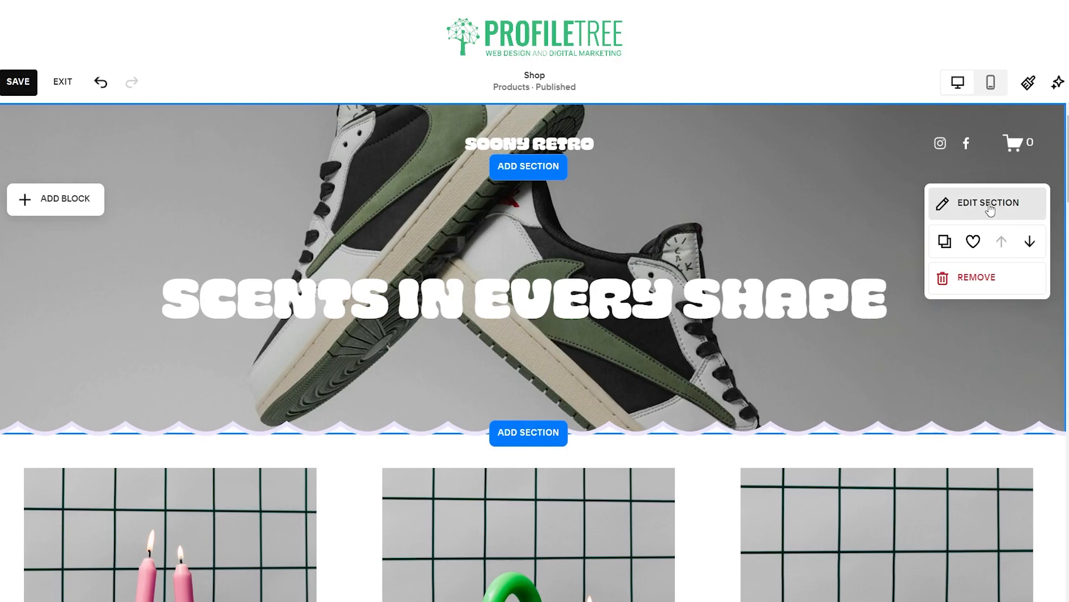
# - Open the shape options of the banner section's divider
pyautogui.click(991, 210)
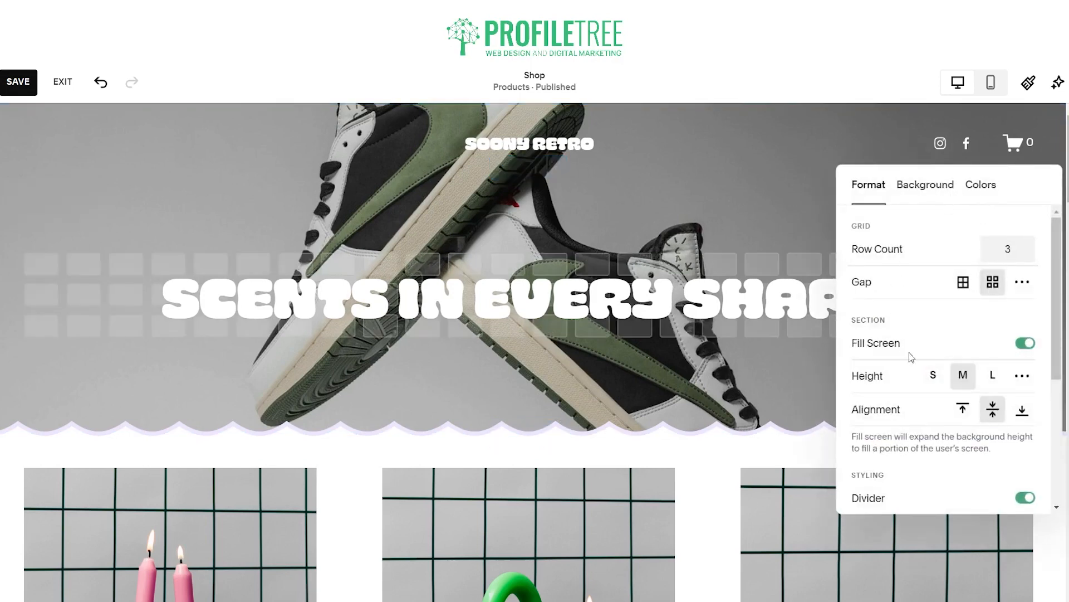
pyautogui.scroll(-4, 908, 351)
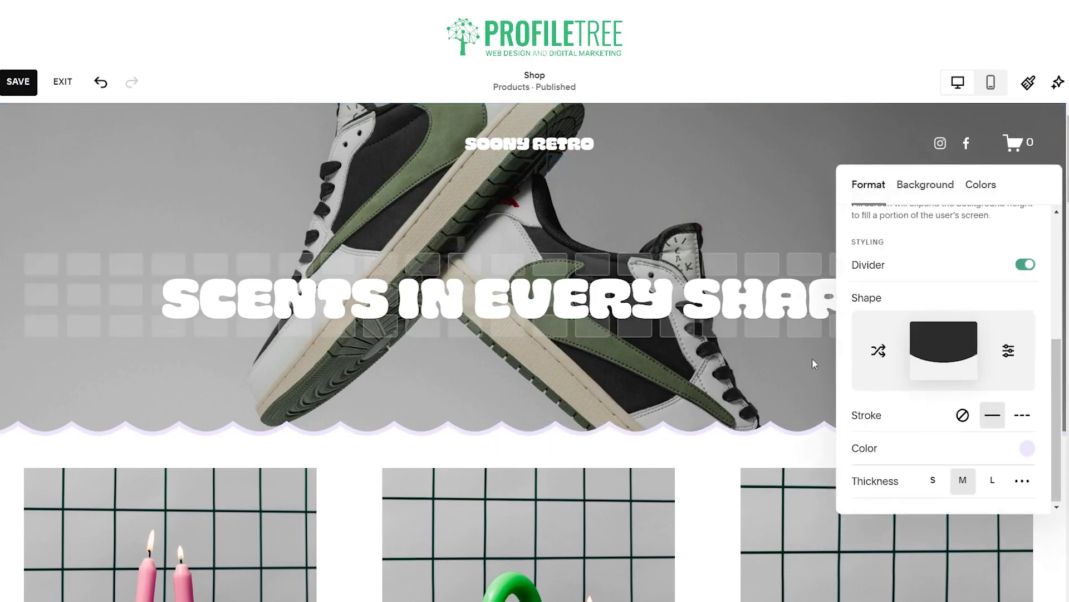
pyautogui.click(950, 356)
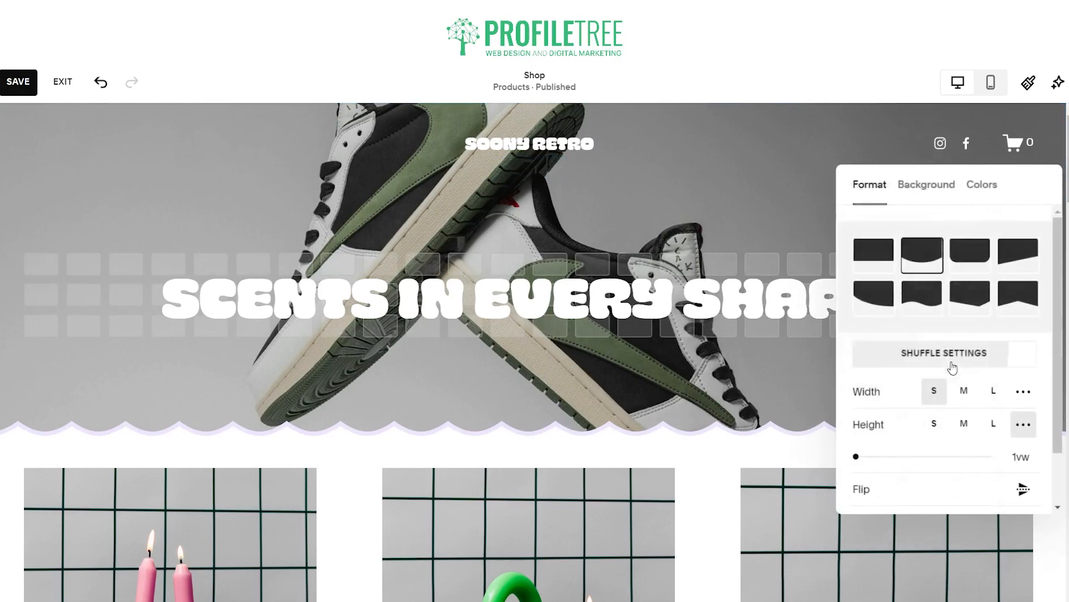
# - Try out the pointed, straight, scalloped, rounded and asymmetric divider shapes along the banner's lower edge
pyautogui.click(1029, 297)
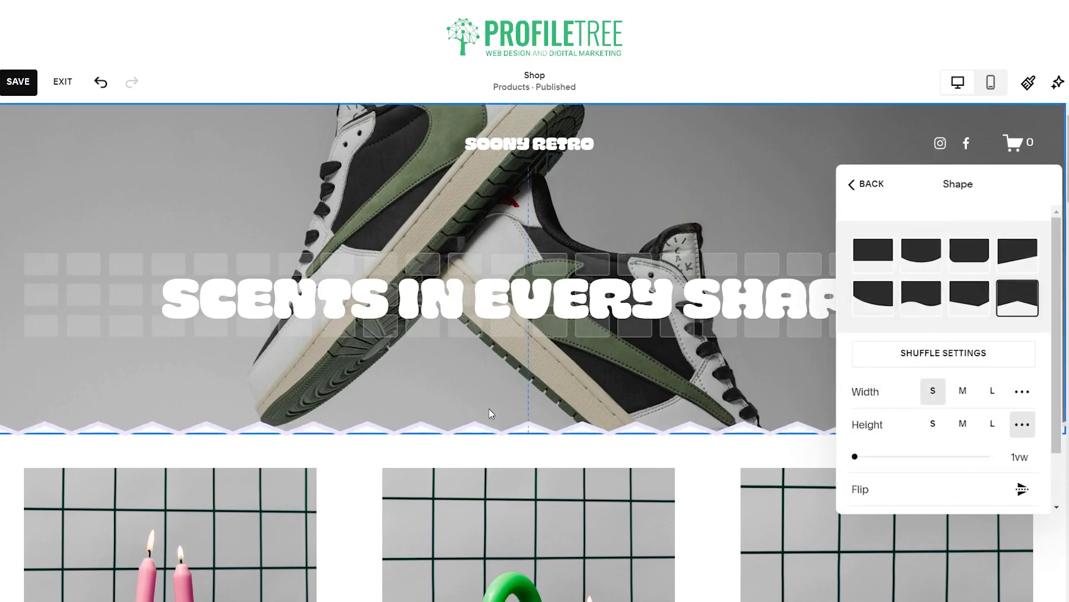
pyautogui.click(860, 260)
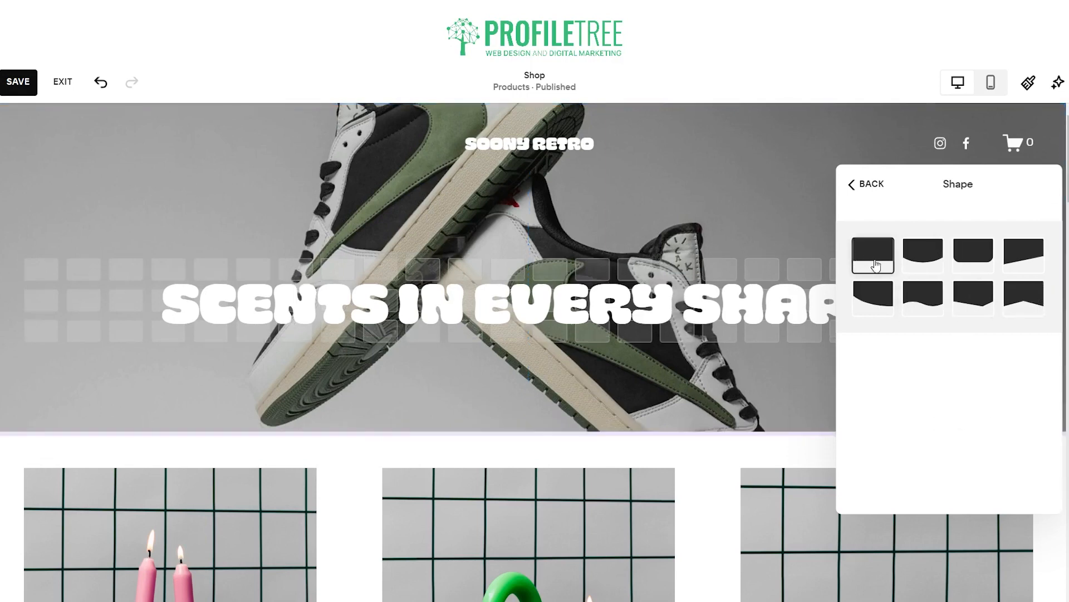
pyautogui.click(923, 266)
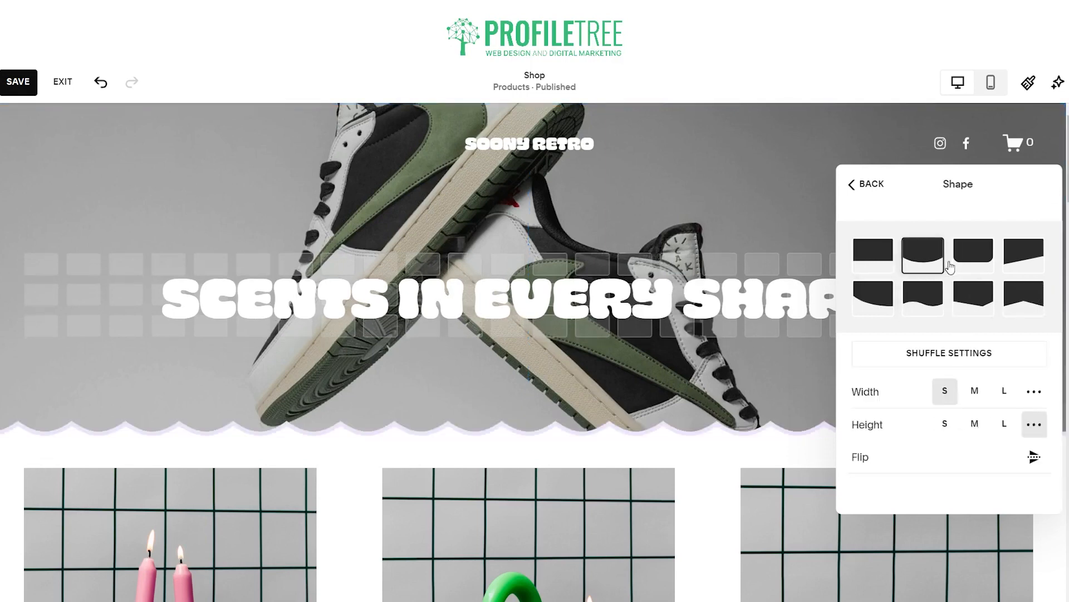
pyautogui.click(984, 265)
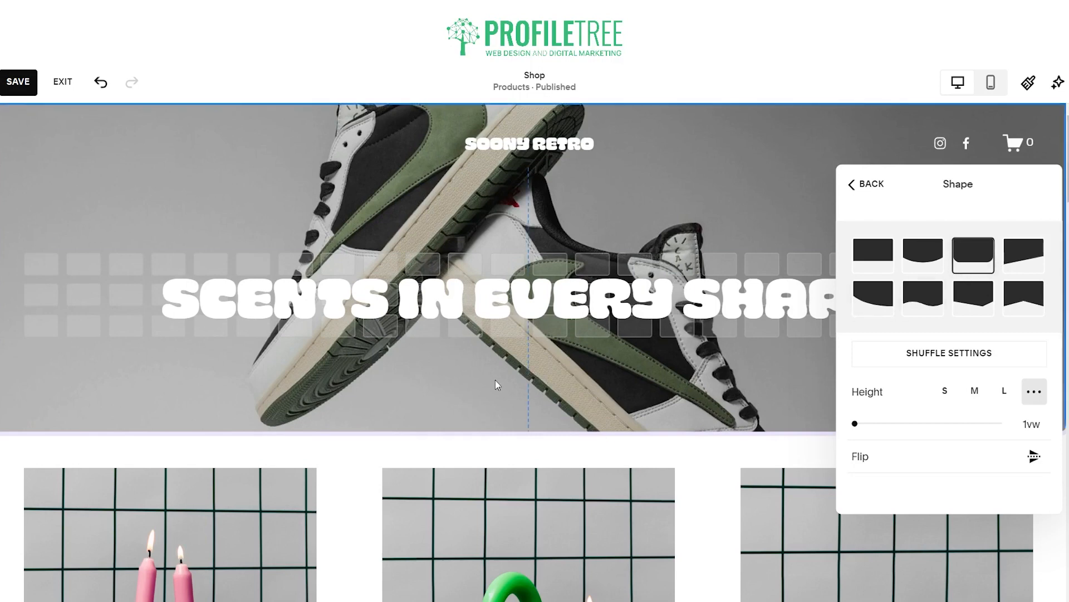
pyautogui.click(873, 298)
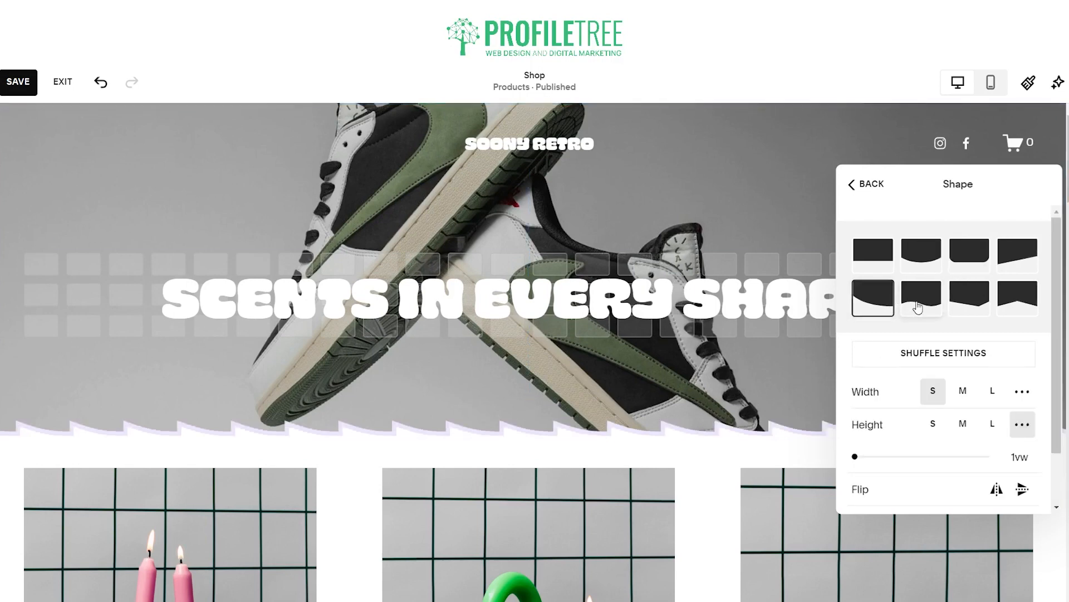
pyautogui.click(918, 308)
pyautogui.click(968, 305)
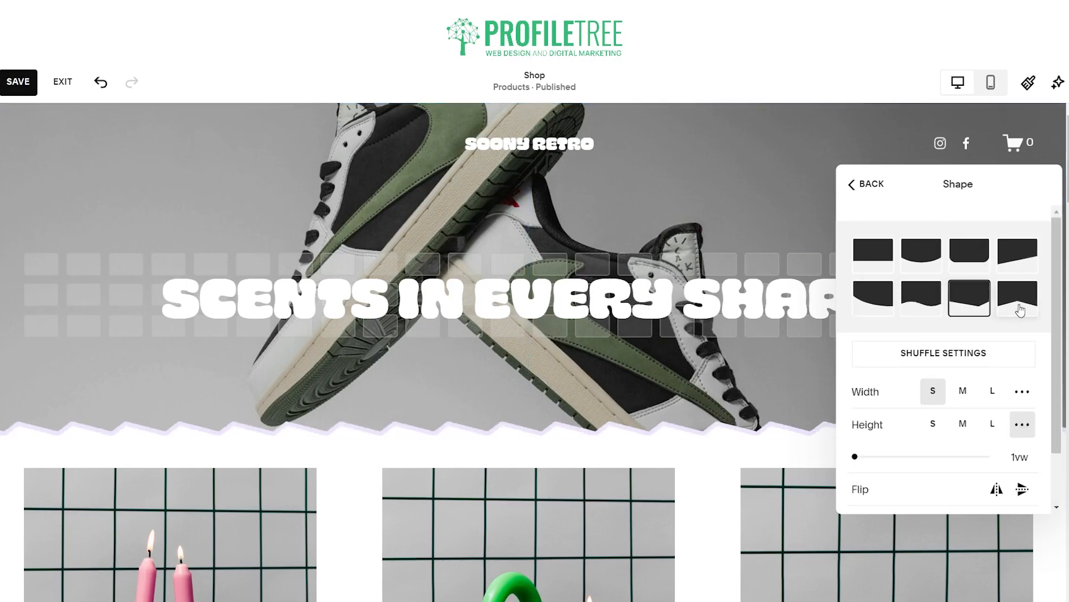
pyautogui.click(1019, 308)
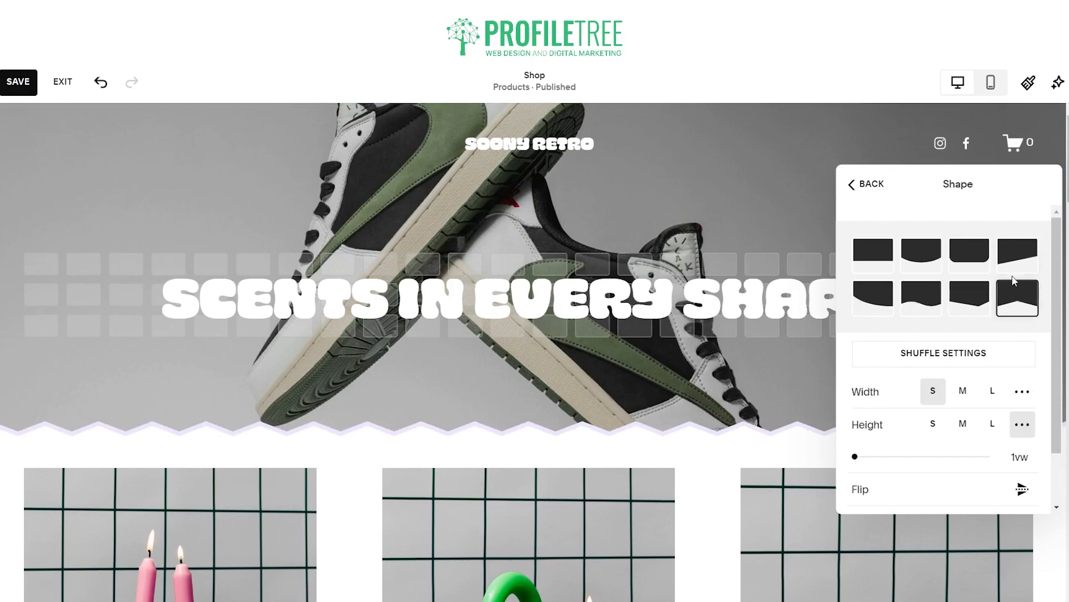
pyautogui.click(879, 254)
# - Set the banner's divider to the wavy shape and check its width, height, flip and alignment options
pyautogui.click(922, 311)
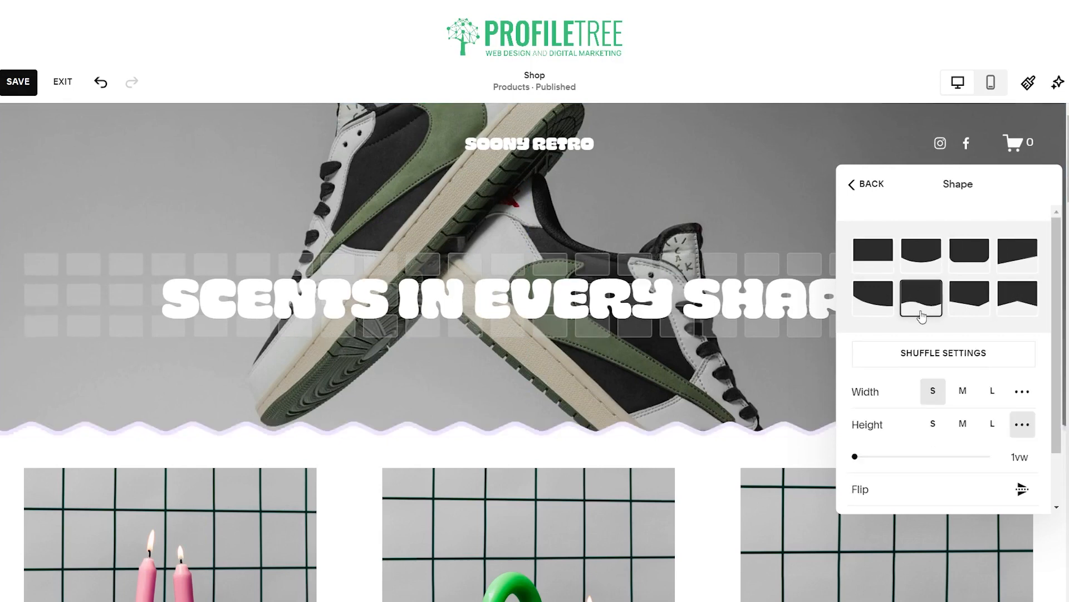
pyautogui.scroll(-2, 997, 459)
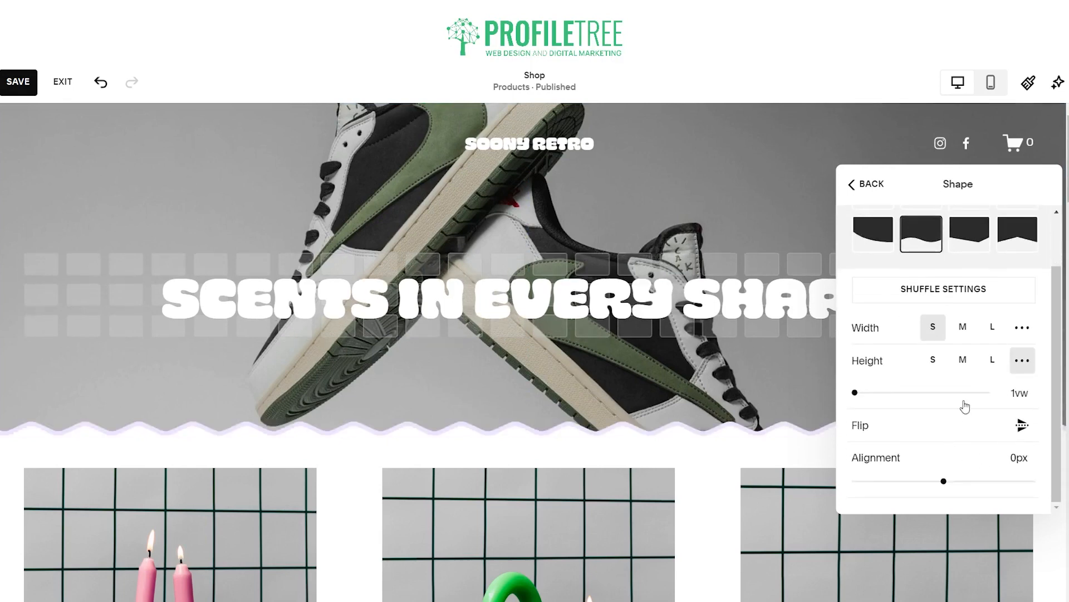
# - Try the large width on the banner's wavy divider and settle on medium
pyautogui.click(994, 334)
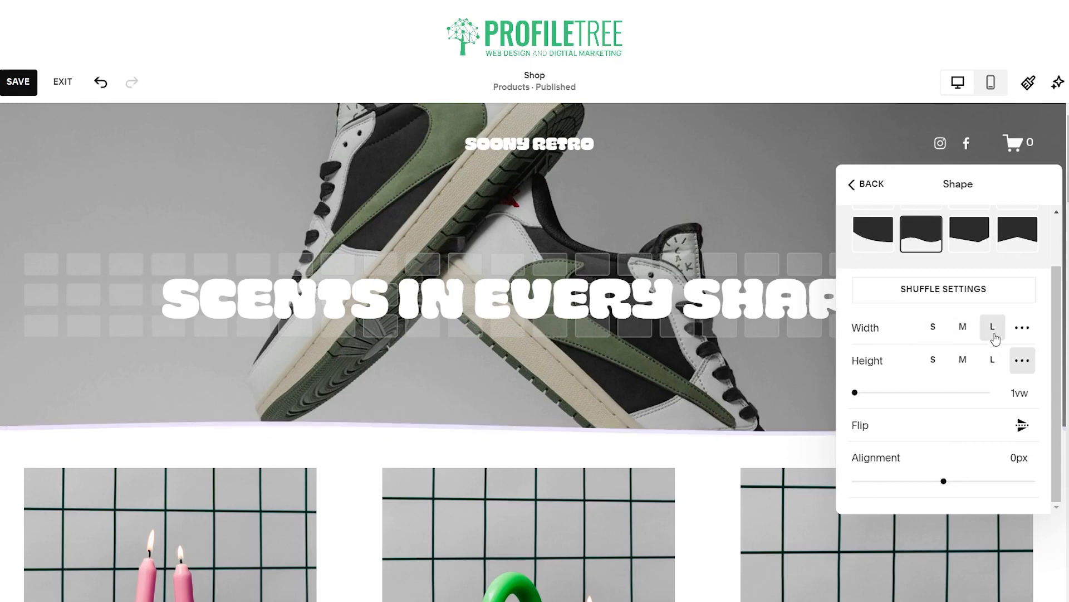
pyautogui.scroll(2, 890, 245)
pyautogui.click(963, 391)
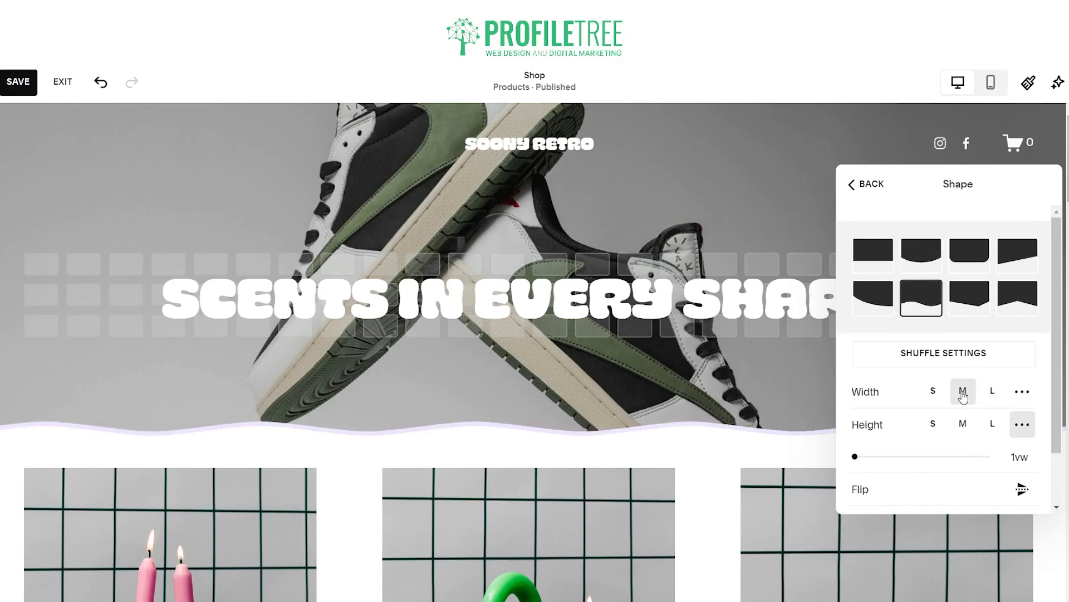
# - Try out the pointed, straight, scalloped, rounded, slanted and wavy divider shapes on the banner, ending with the slanted one
pyautogui.click(1006, 306)
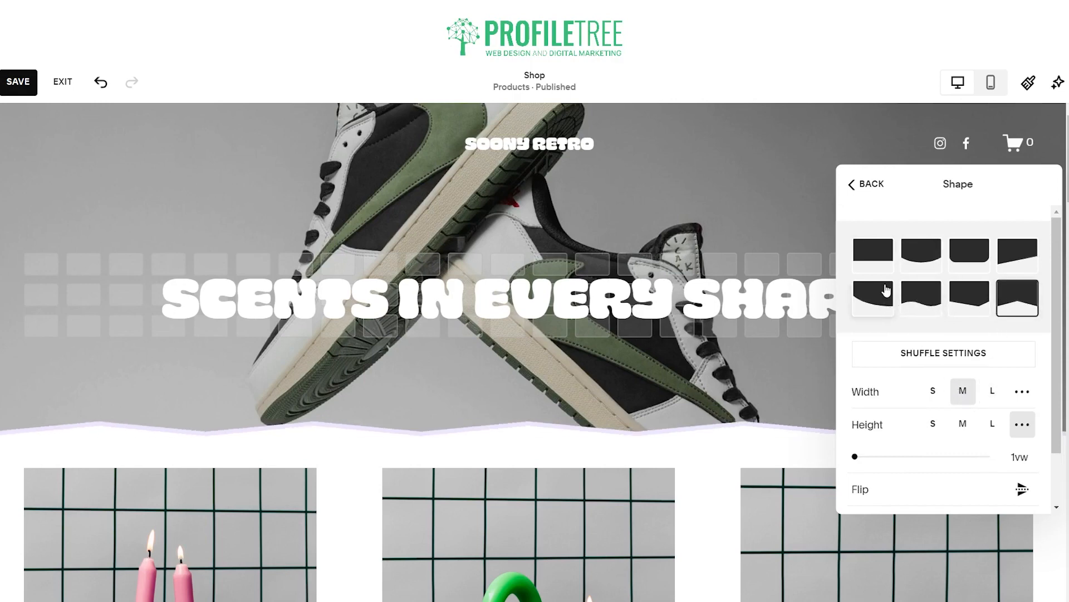
pyautogui.click(874, 256)
pyautogui.click(920, 259)
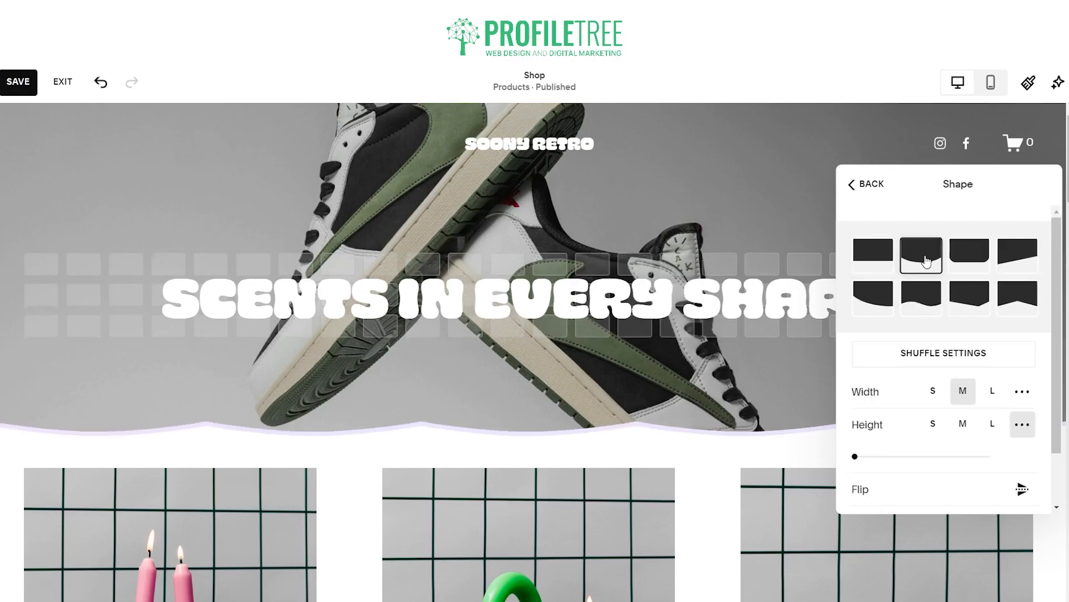
pyautogui.click(958, 260)
pyautogui.click(1017, 264)
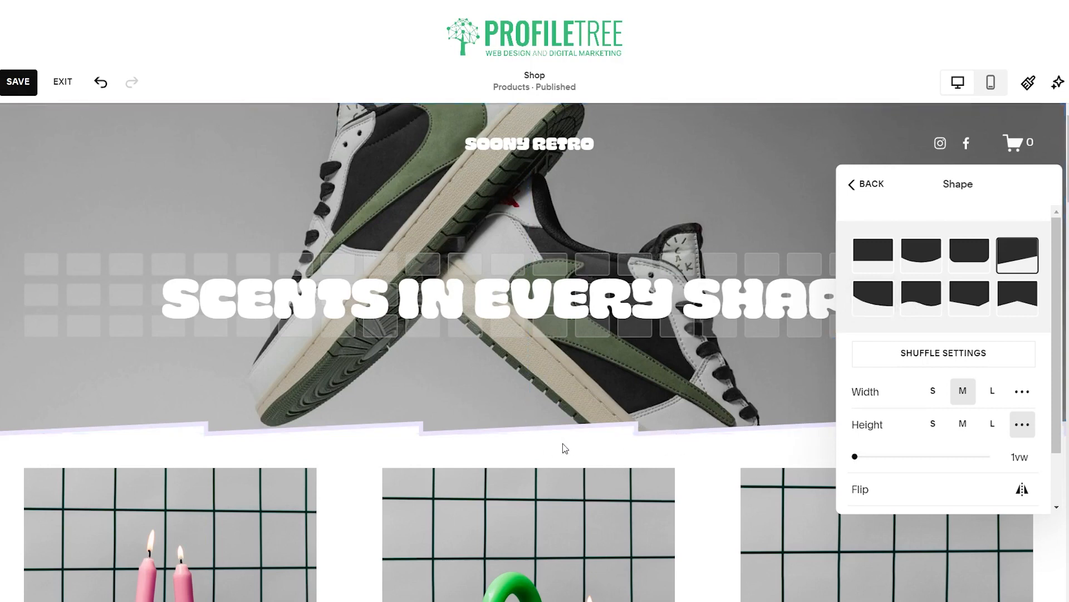
pyautogui.click(920, 301)
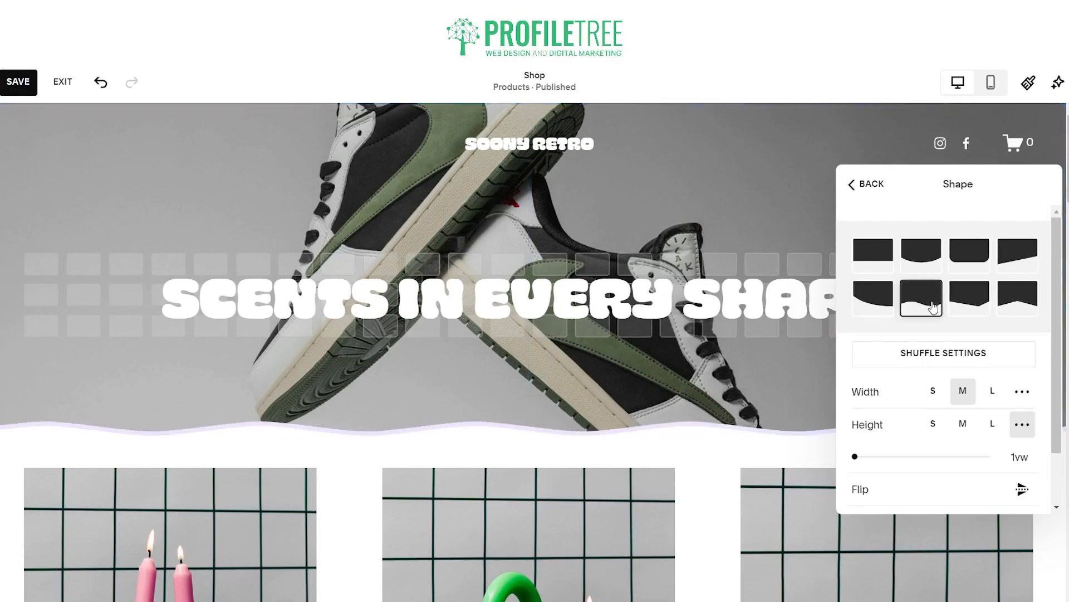
pyautogui.click(972, 312)
pyautogui.click(1017, 261)
# - Compare the slanted divider's small, medium and large widths and heights, ending with medium width and small height
pyautogui.click(933, 393)
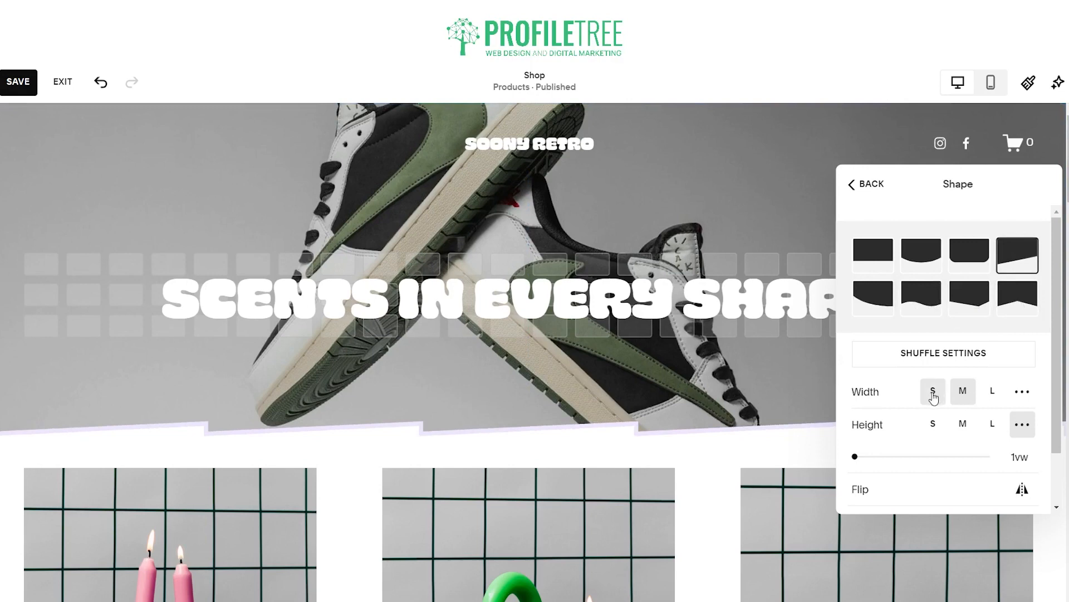
pyautogui.click(992, 392)
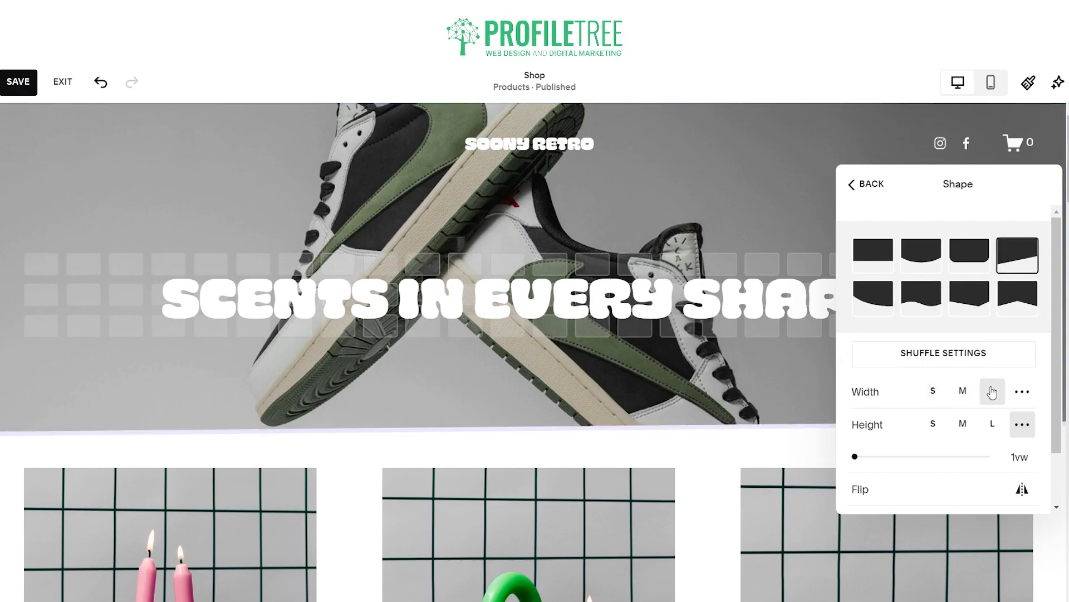
pyautogui.click(962, 391)
pyautogui.click(992, 425)
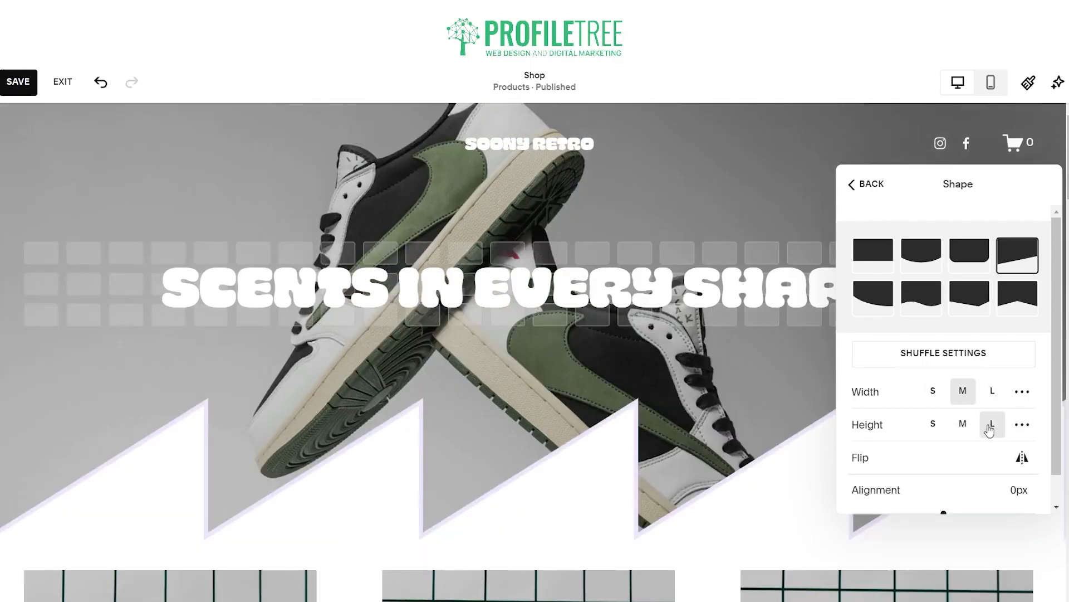
pyautogui.click(963, 425)
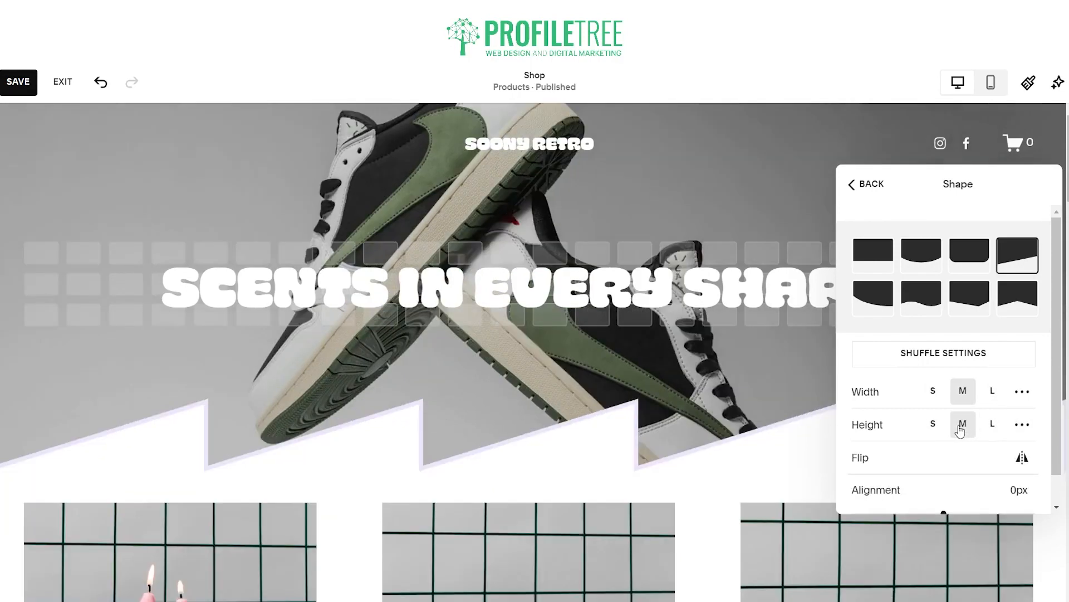
pyautogui.click(940, 430)
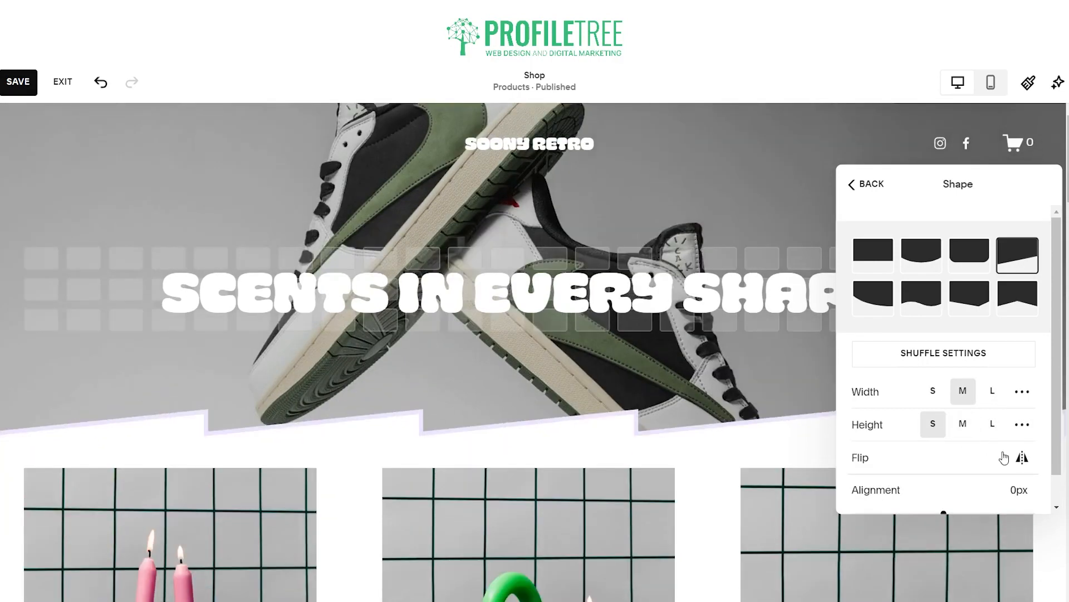
# - Flip the slanted divider horizontally back and forth to compare both directions
pyautogui.click(1023, 458)
pyautogui.click(1022, 459)
pyautogui.click(1023, 459)
pyautogui.click(1022, 459)
pyautogui.click(1022, 460)
pyautogui.click(1022, 462)
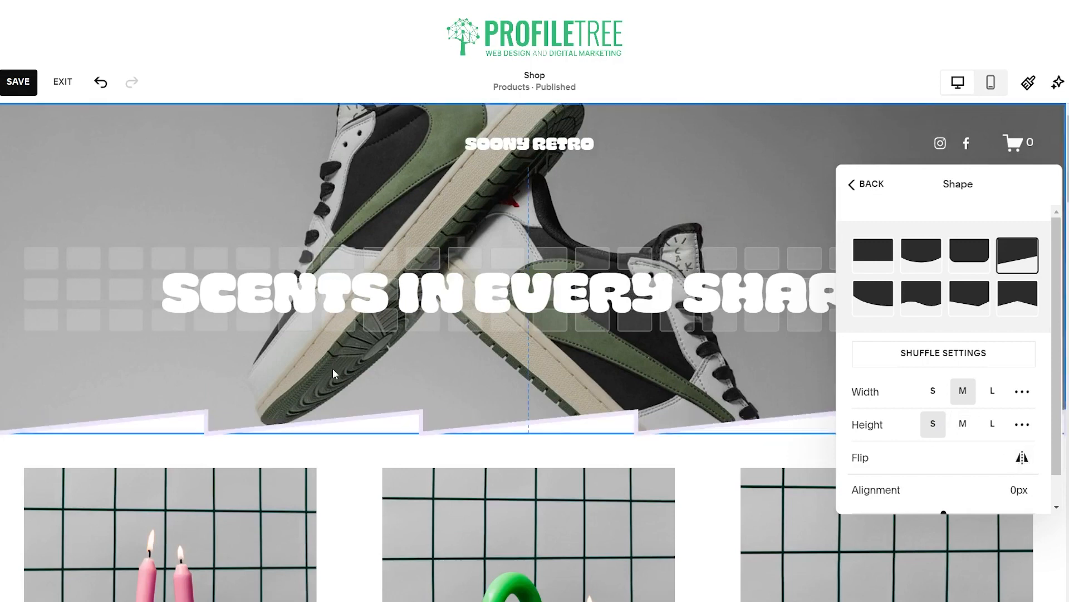
# - Try a 32px alignment on the slanted divider, reset it to 0 and leave the shape options
pyautogui.scroll(-1, 910, 427)
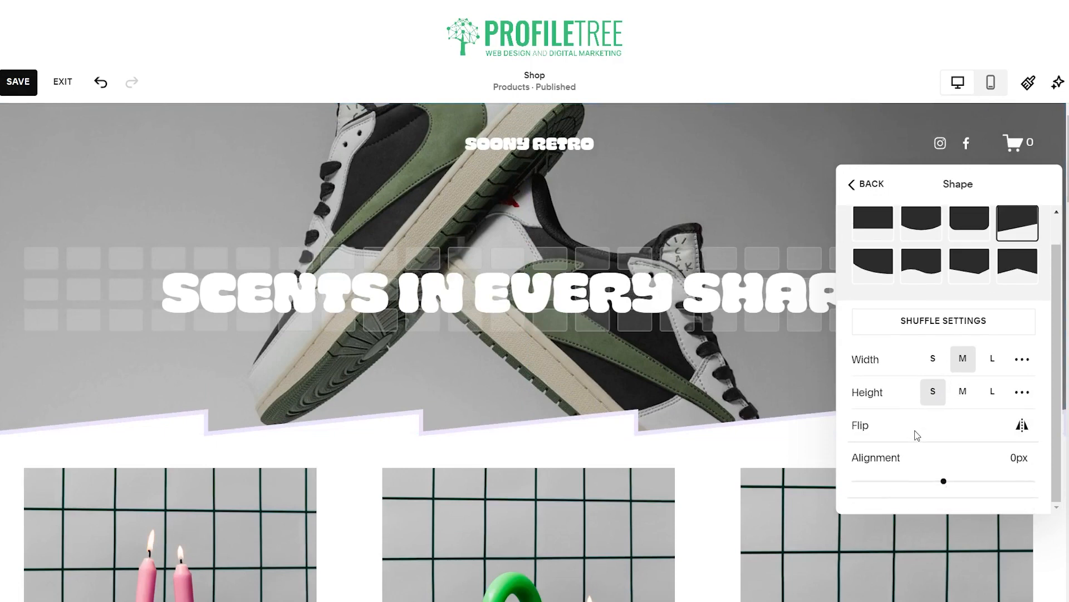
pyautogui.moveTo(947, 482)
pyautogui.mouseDown()
pyautogui.moveTo(1019, 483)
pyautogui.moveTo(946, 482)
pyautogui.mouseUp()
pyautogui.doubleClick(1012, 458)
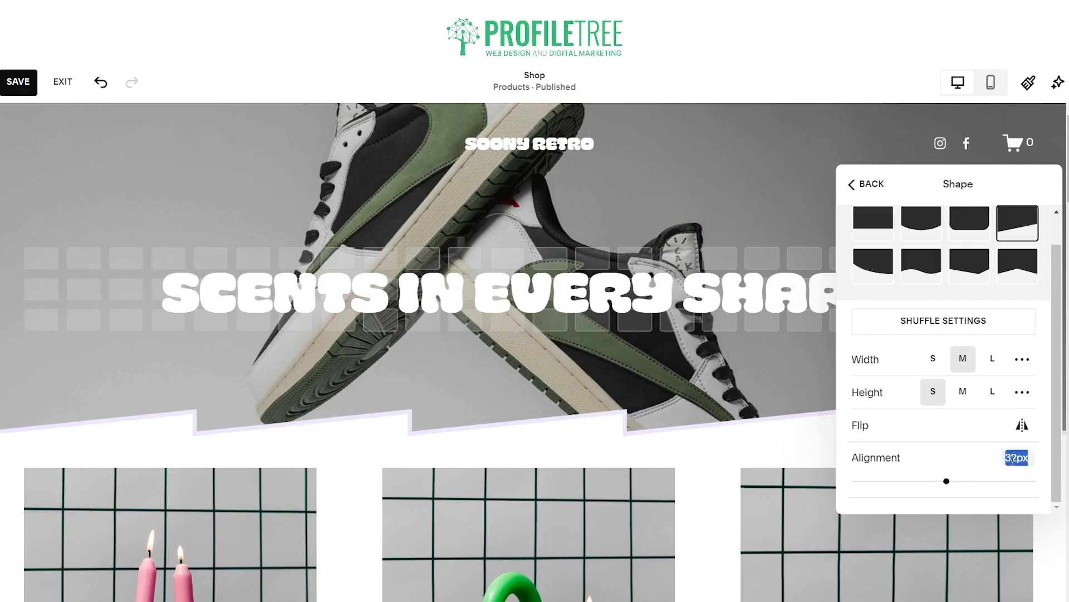
pyautogui.write('0')
pyautogui.press('Return')
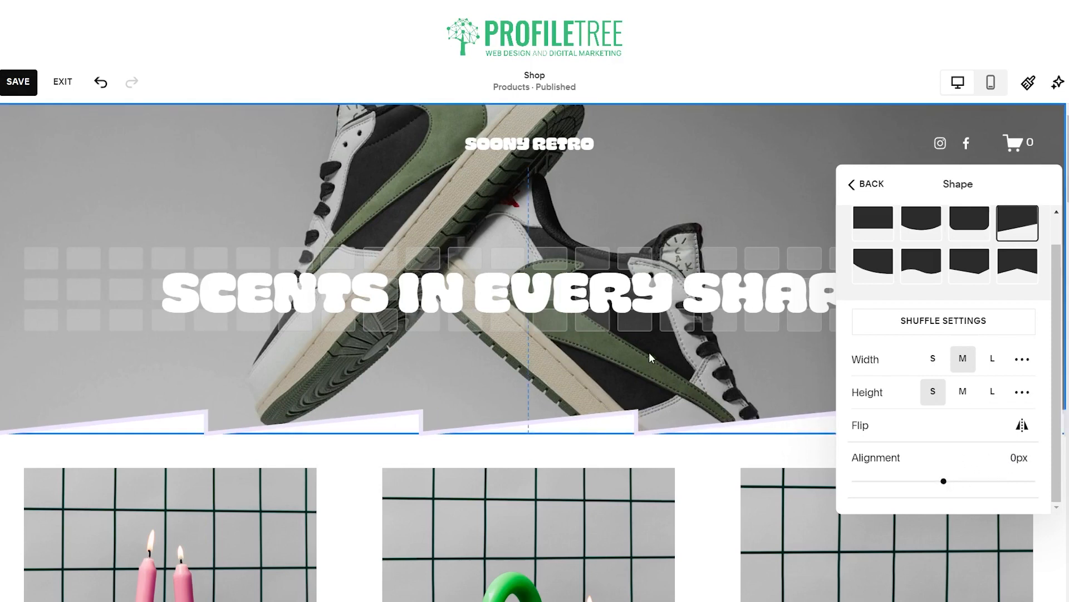
pyautogui.scroll(1, 892, 234)
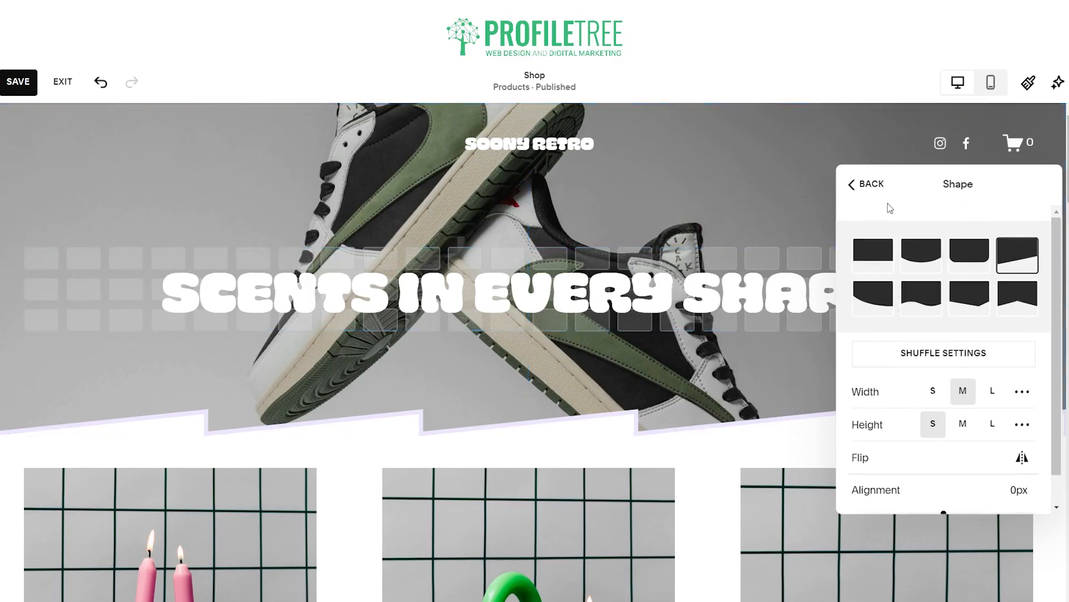
pyautogui.click(871, 185)
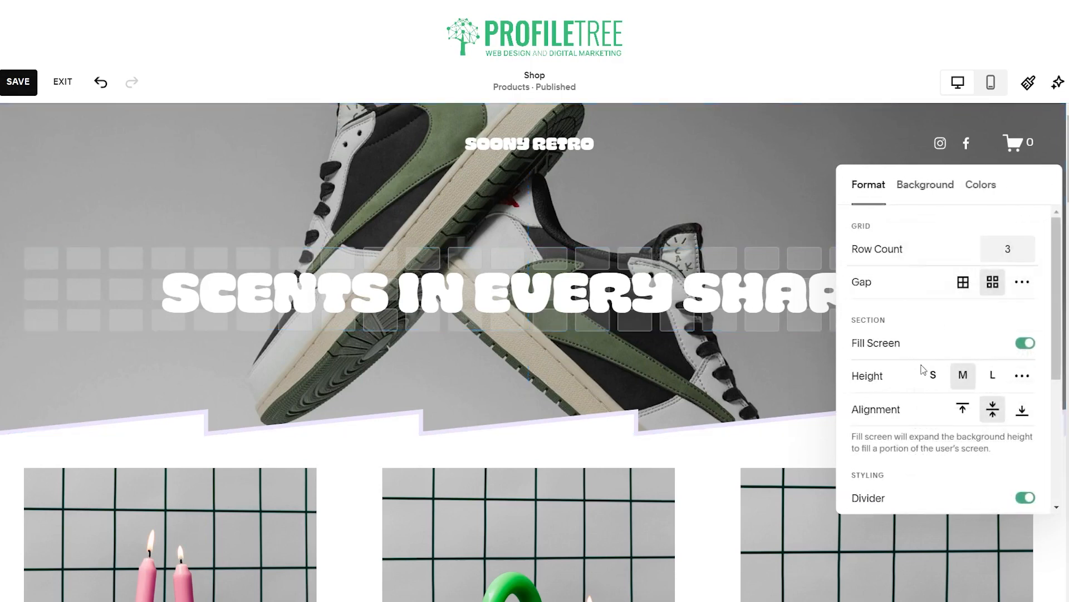
# - Compare the small, medium and large heights for the banner section, ending with large
pyautogui.click(993, 377)
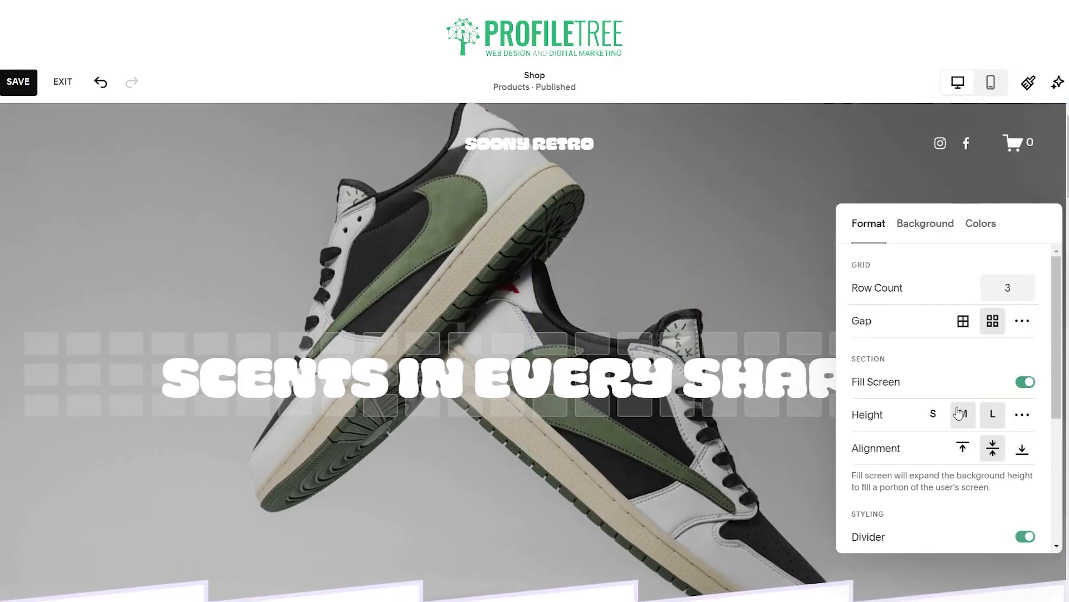
pyautogui.click(964, 430)
pyautogui.click(931, 387)
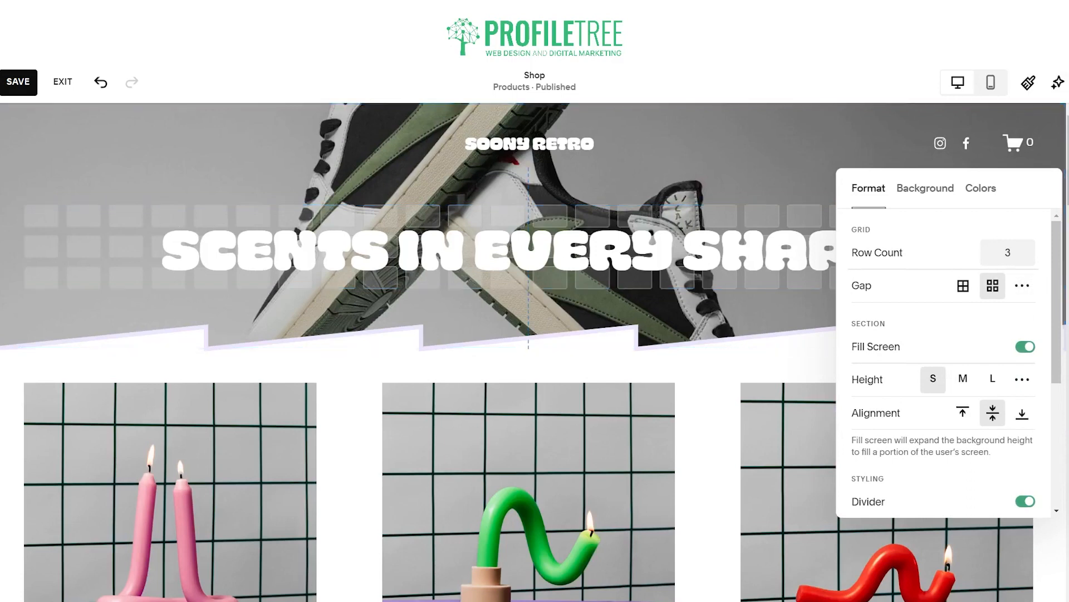
pyautogui.click(963, 379)
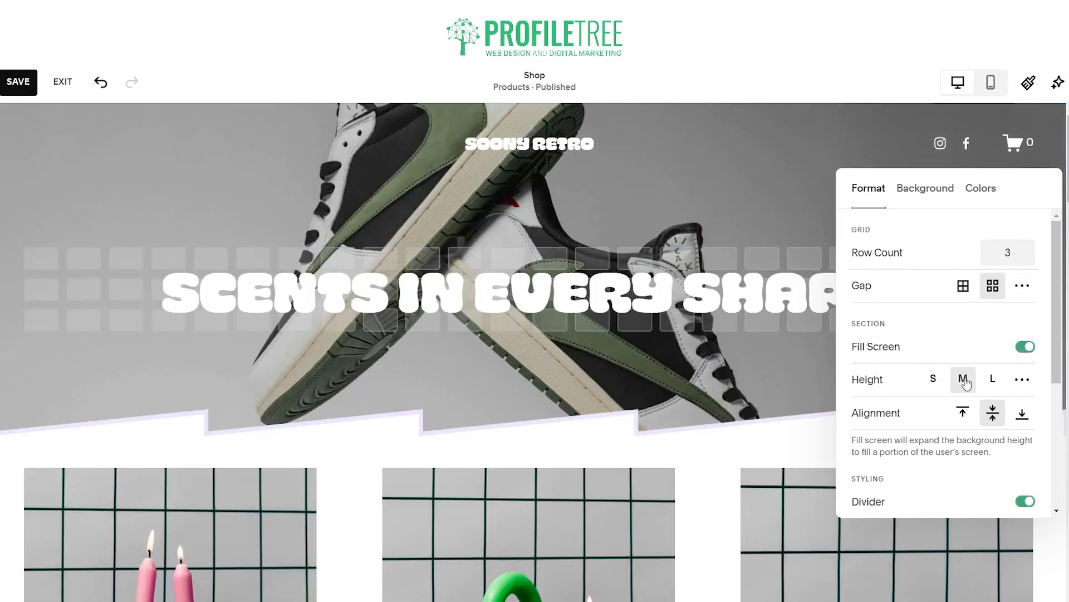
pyautogui.click(992, 381)
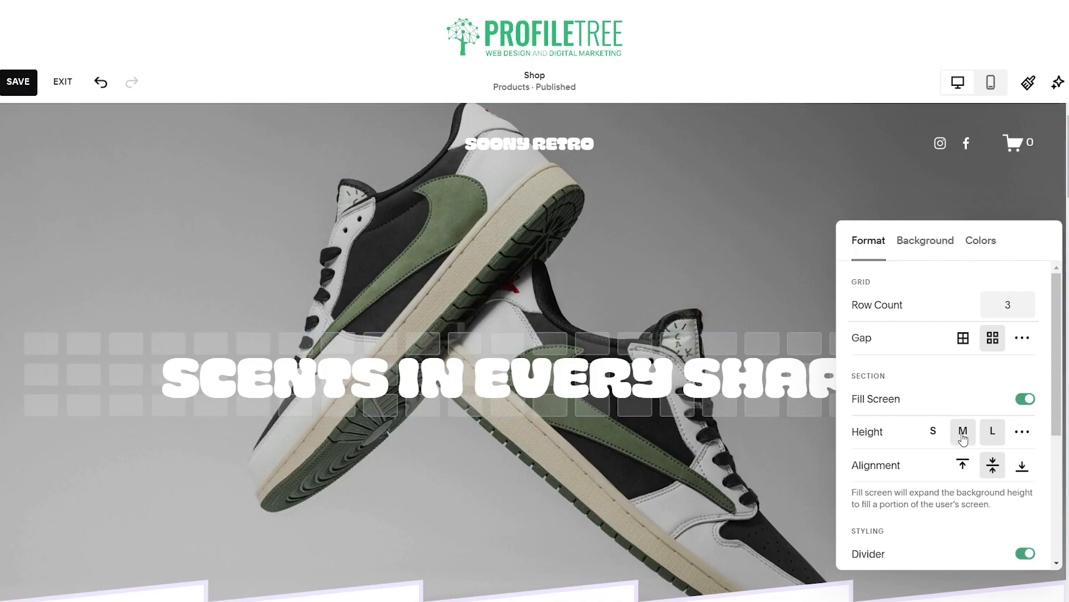
pyautogui.click(992, 431)
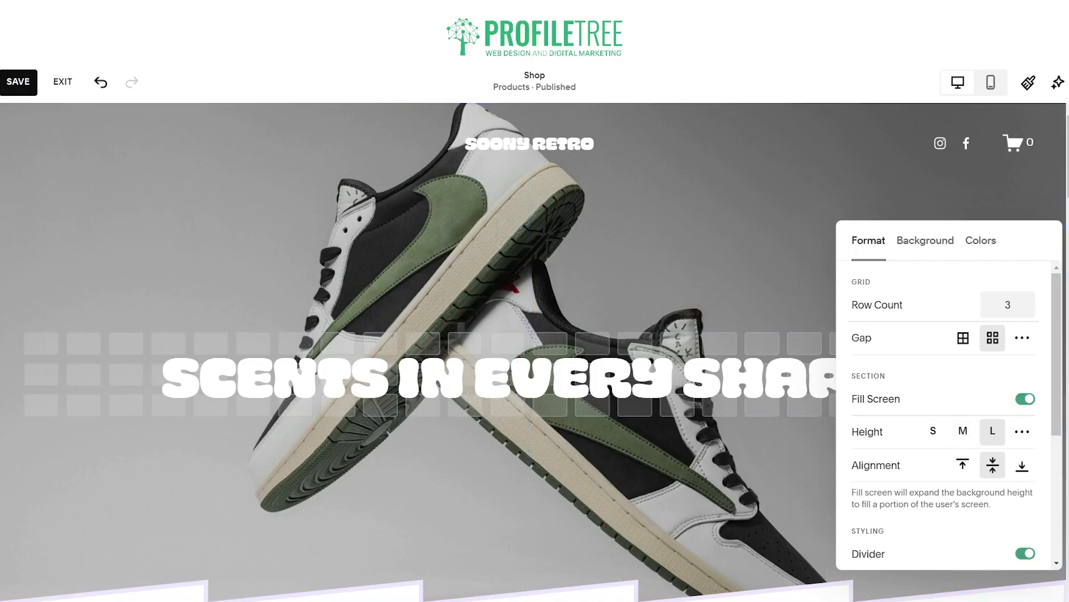
# - Try the asymmetric curved divider on the banner and replace it with the straight shape
pyautogui.scroll(-8, 947, 417)
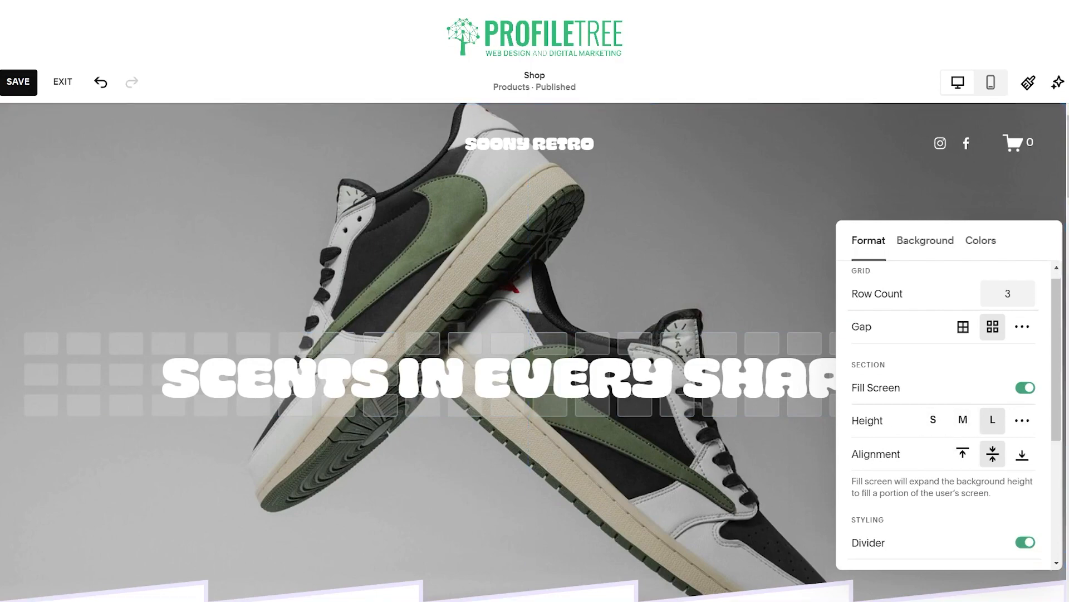
pyautogui.scroll(3, 534, 350)
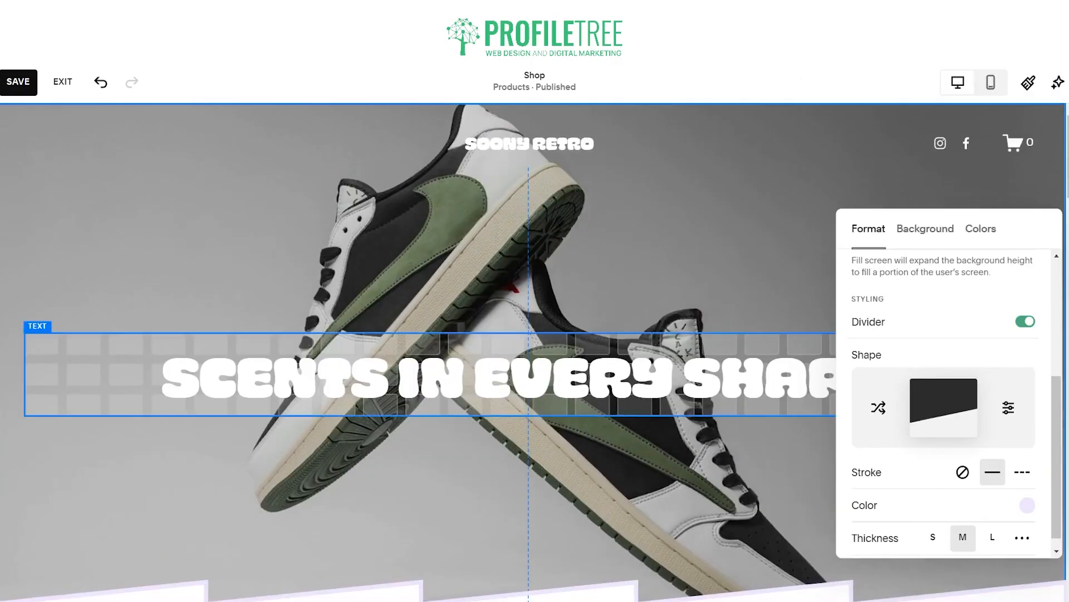
pyautogui.click(943, 407)
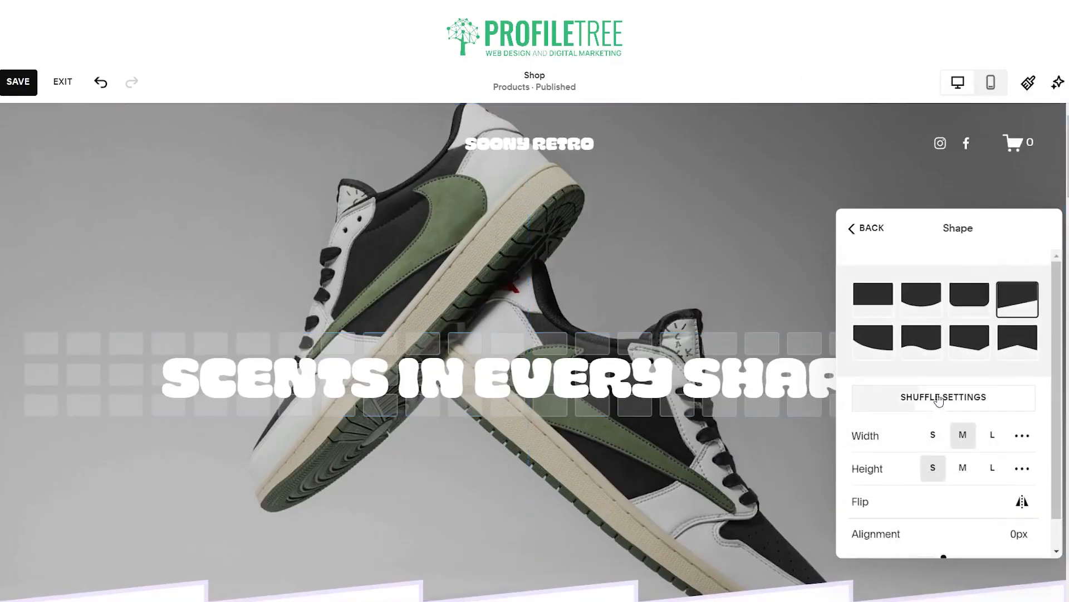
pyautogui.click(870, 341)
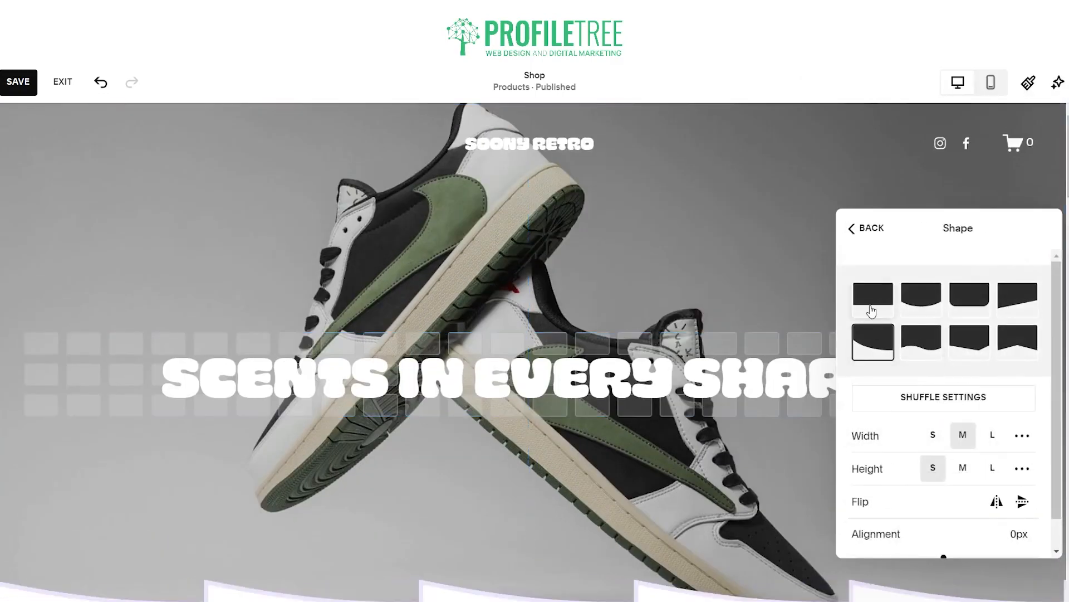
pyautogui.scroll(-4, 526, 475)
pyautogui.scroll(3, 527, 475)
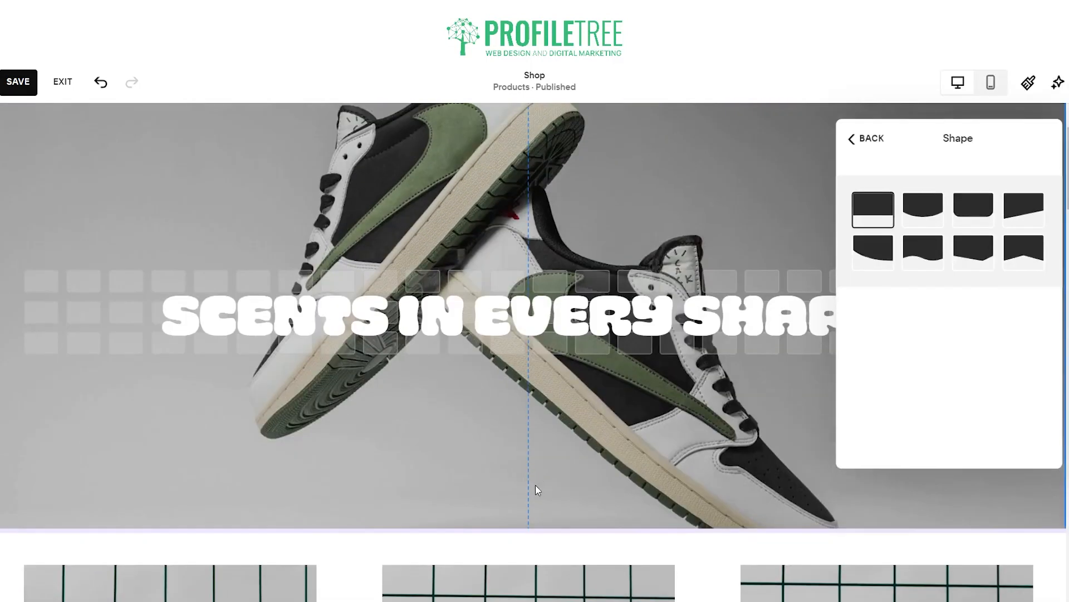
# - Set the banner section's height to medium and close the section settings
pyautogui.click(856, 138)
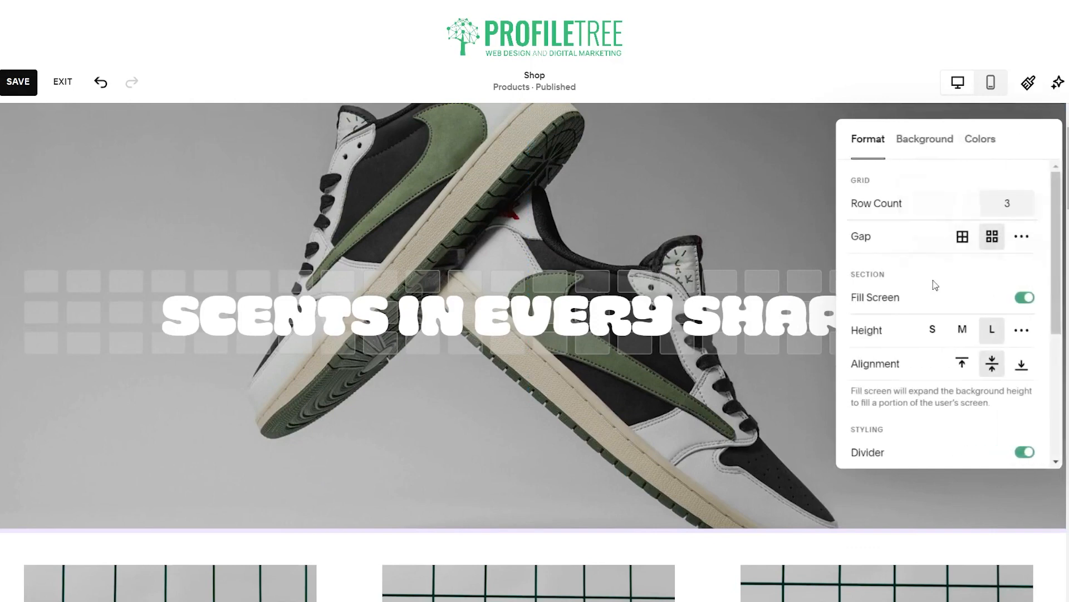
pyautogui.click(964, 329)
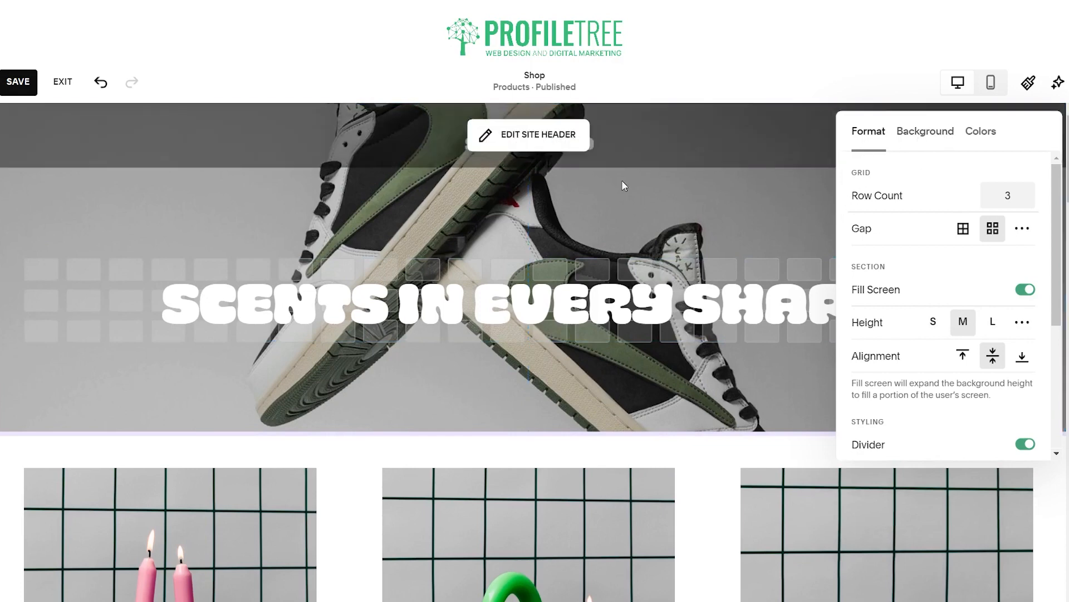
pyautogui.click(536, 415)
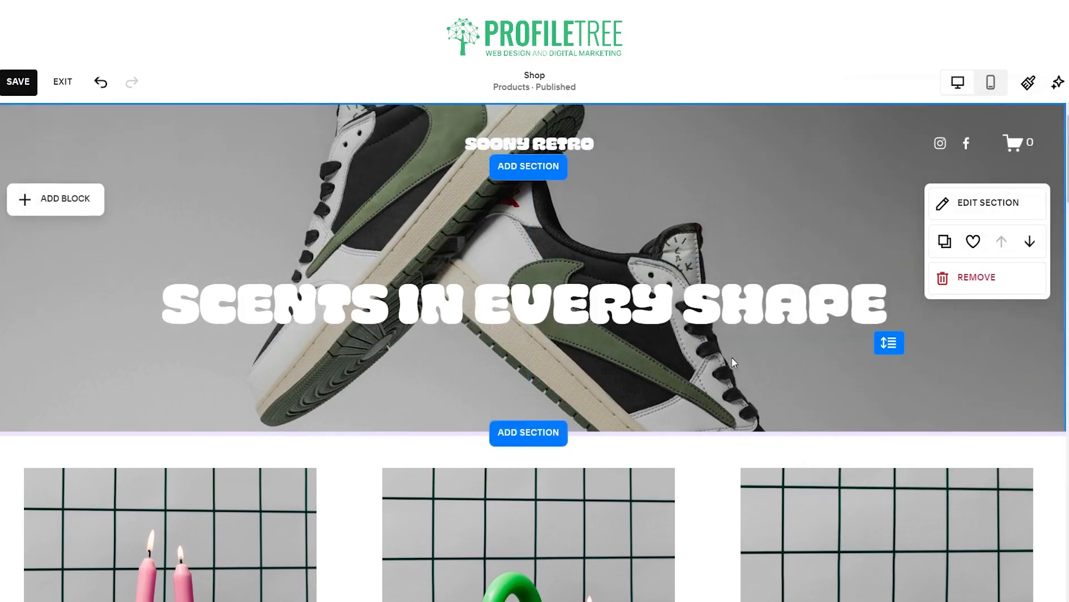
# - Apply the Bright 1 colour theme to the banner section
pyautogui.click(529, 310)
pyautogui.click(798, 178)
pyautogui.click(949, 202)
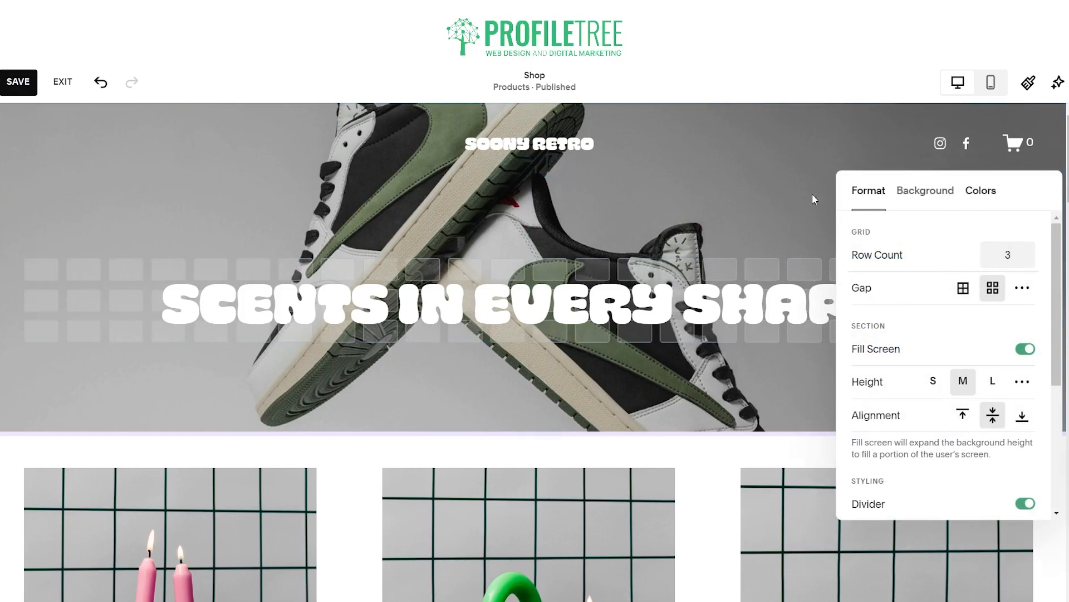
pyautogui.click(981, 190)
pyautogui.click(949, 453)
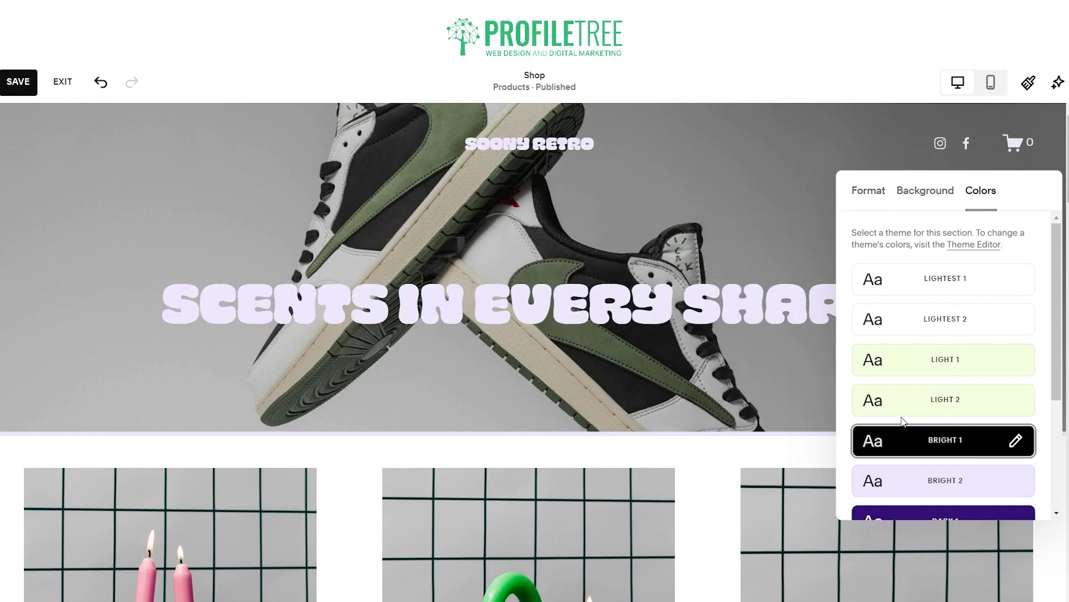
# - Raise the banner background's overlay opacity to 28%
pyautogui.click(934, 192)
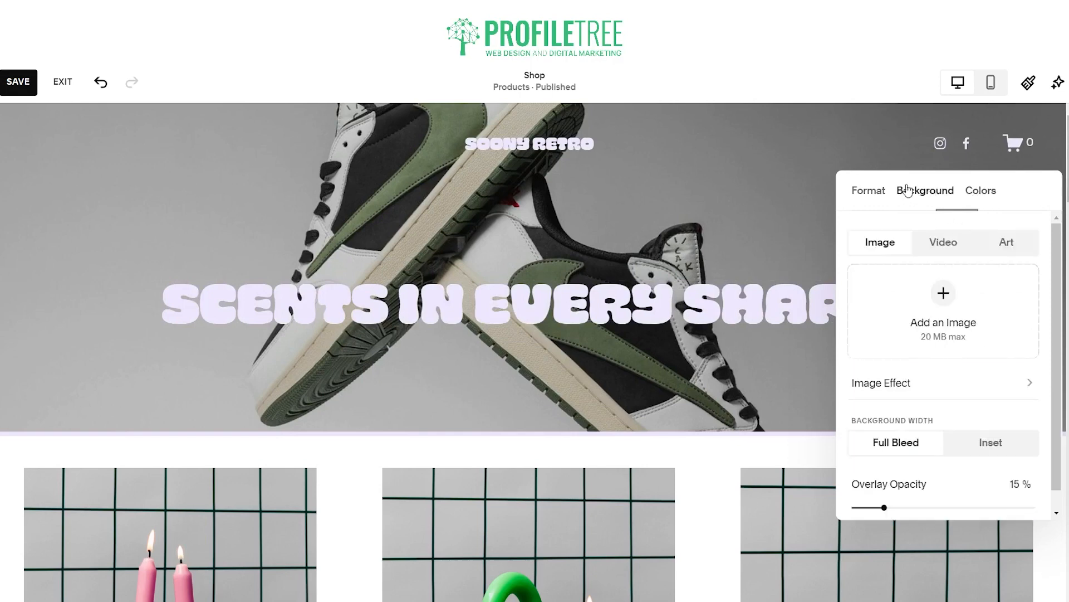
pyautogui.scroll(-3, 963, 396)
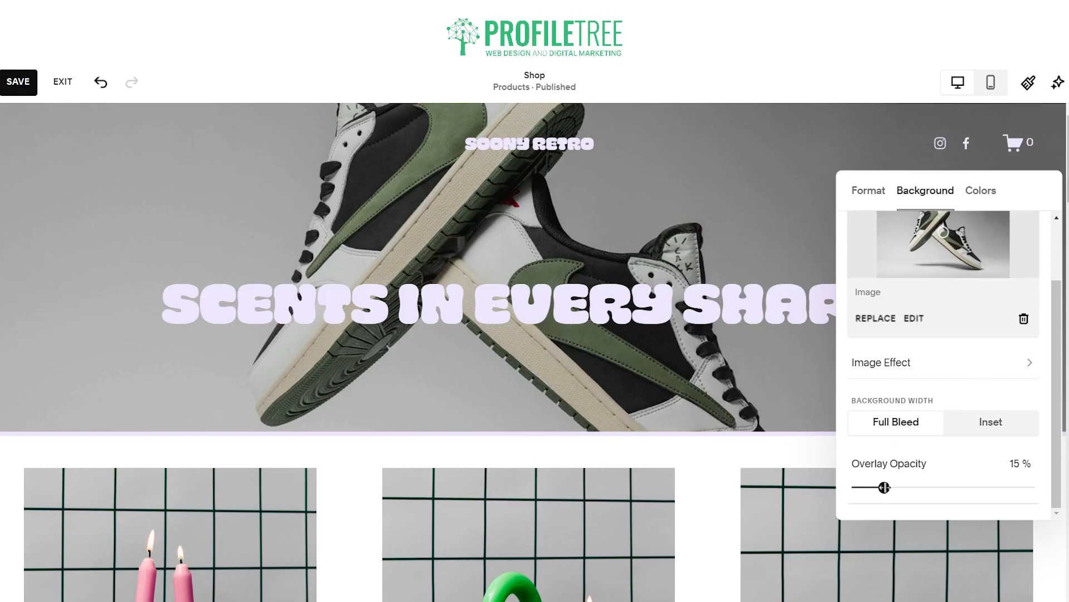
pyautogui.moveTo(886, 488); pyautogui.dragTo(909, 487)
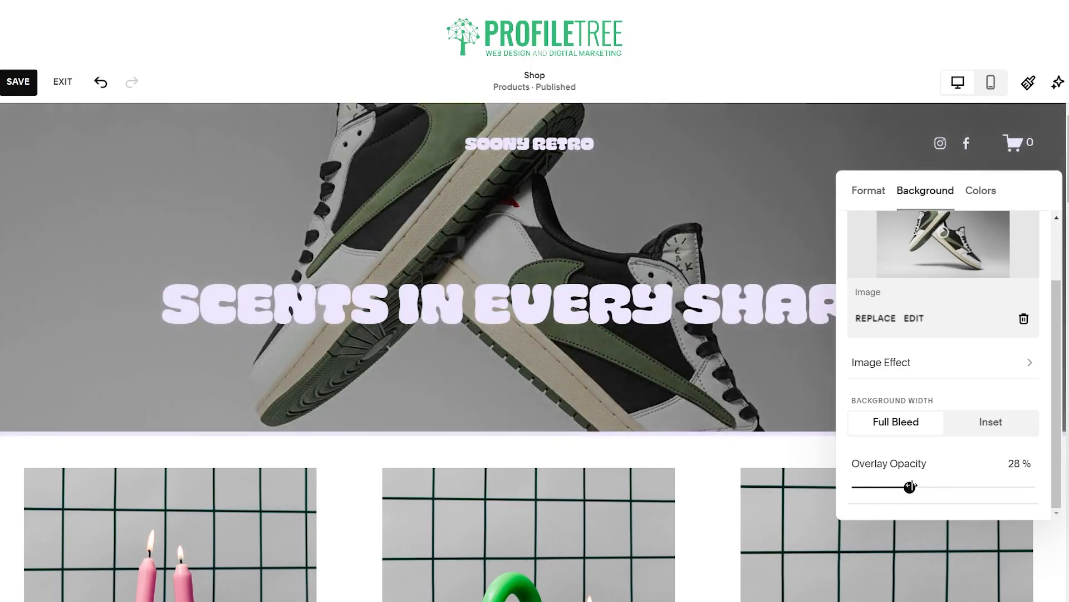
# - Set the banner background's overlay opacity to 30% and close the section settings
pyautogui.click(1020, 463)
pyautogui.press('BackSpace')
pyautogui.press('BackSpace')
pyautogui.write('30')
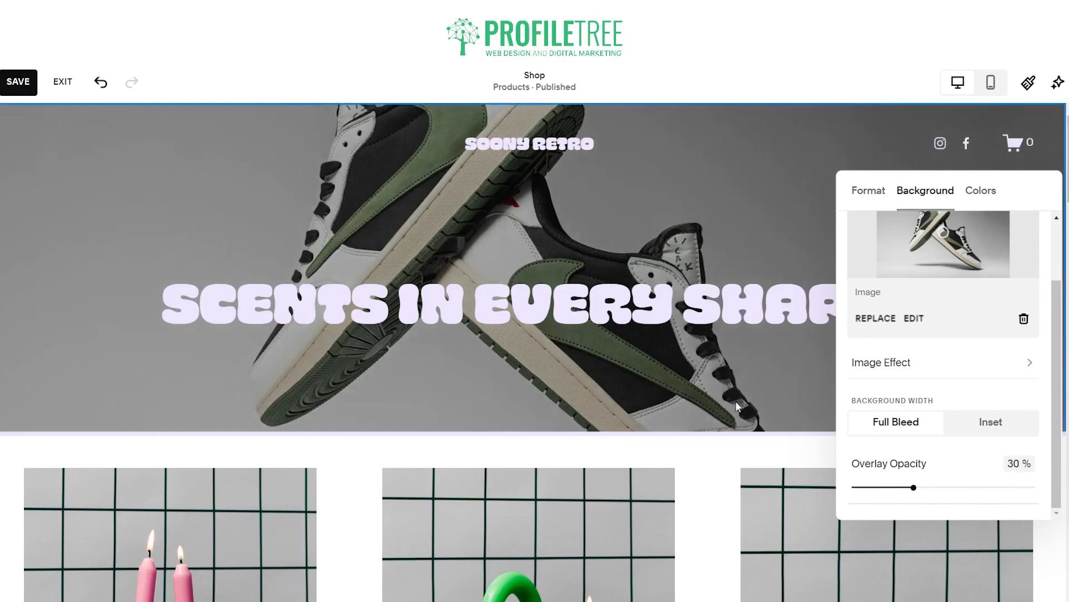
pyautogui.click(791, 450)
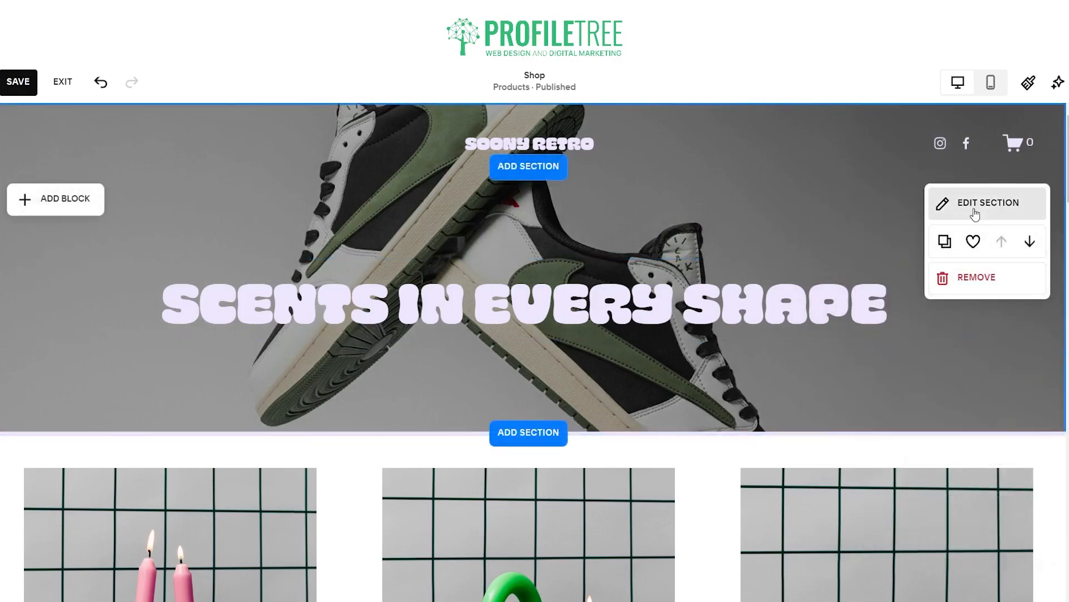
# - Open the site header's title and logo settings, review the logo and mobile logo options, and close them
pyautogui.click(551, 309)
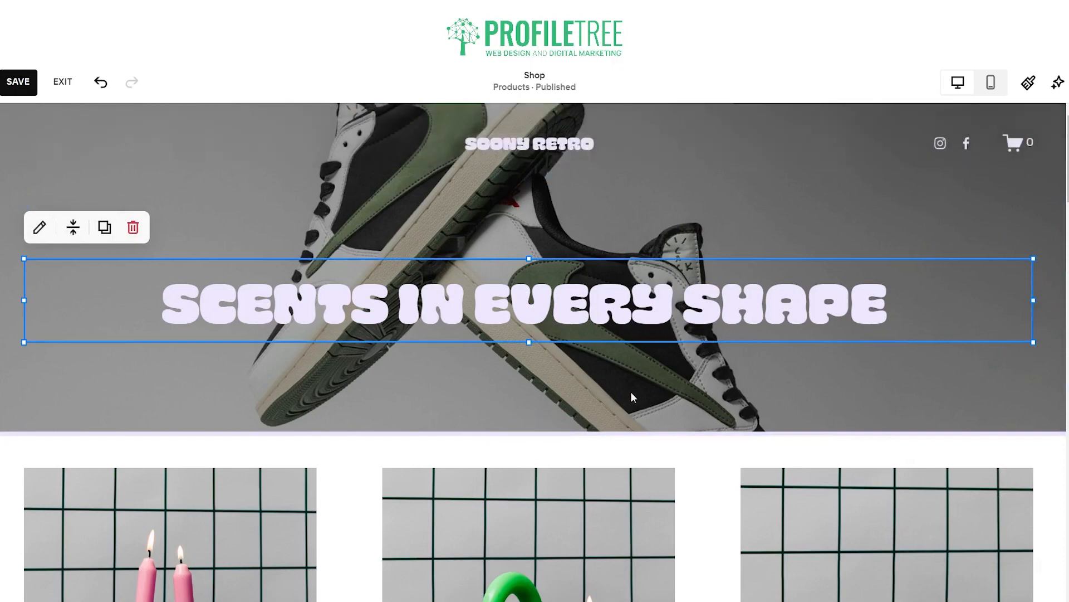
pyautogui.click(519, 143)
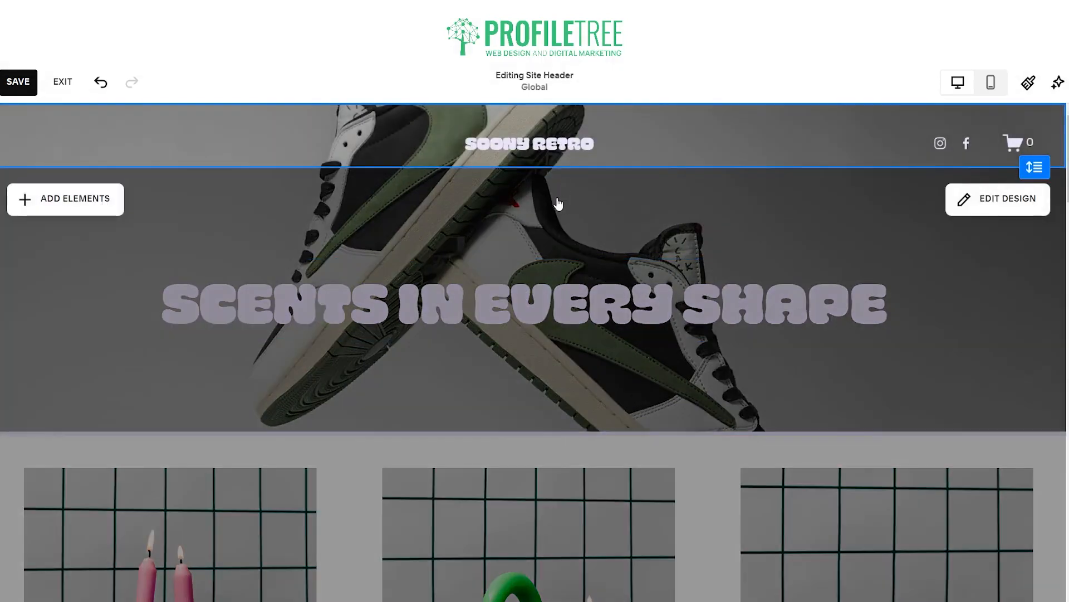
pyautogui.click(519, 146)
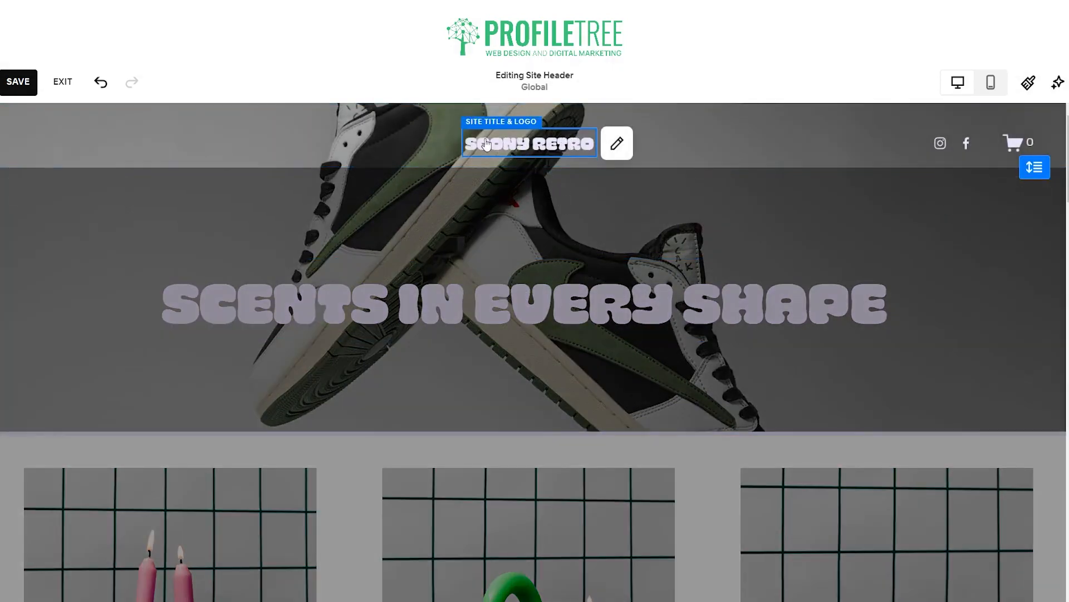
pyautogui.click(616, 143)
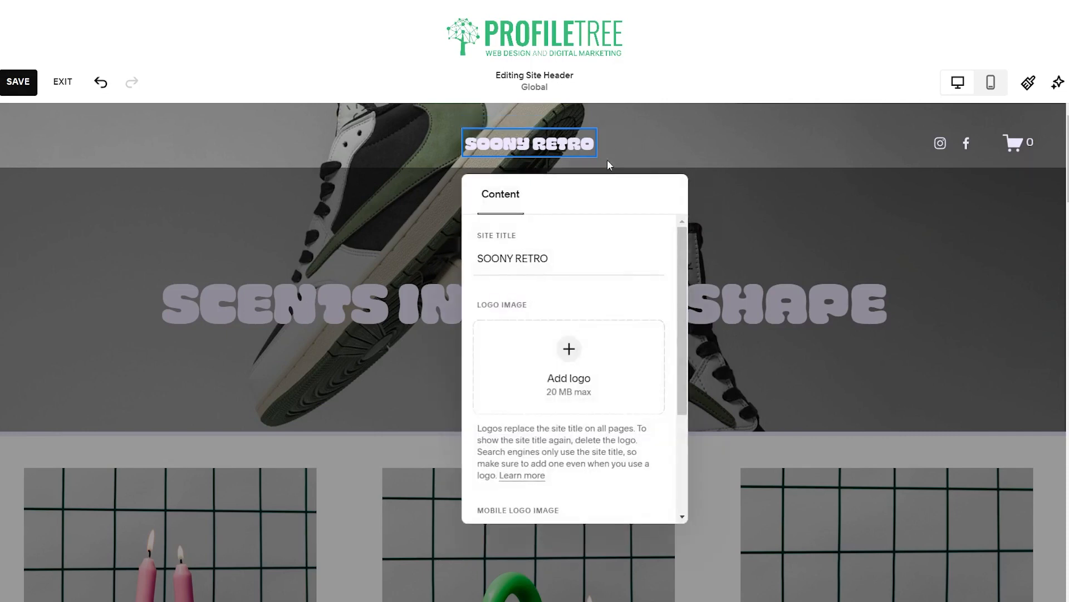
pyautogui.scroll(-3, 557, 346)
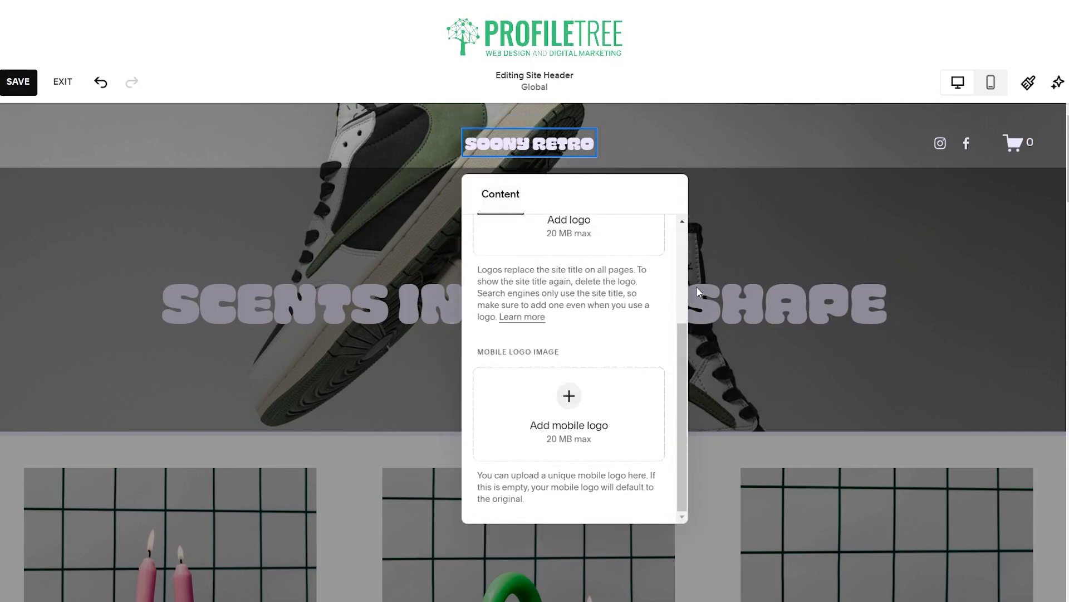
pyautogui.click(736, 175)
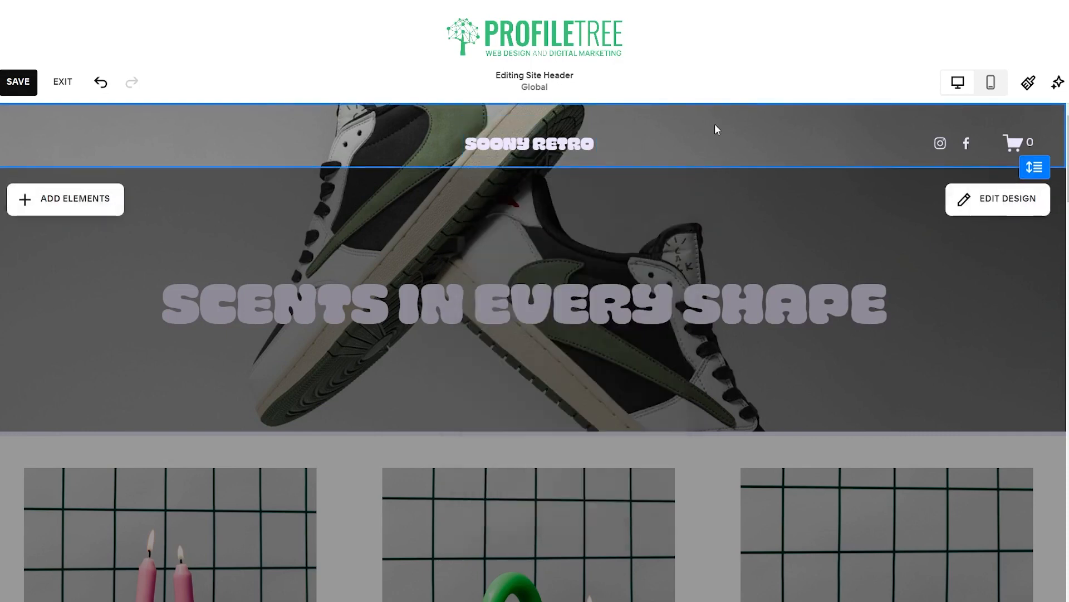
# - Try the three header layouts with a left-aligned logo and return to the layout with navigation left of a centred logo
pyautogui.click(997, 198)
pyautogui.click(1002, 327)
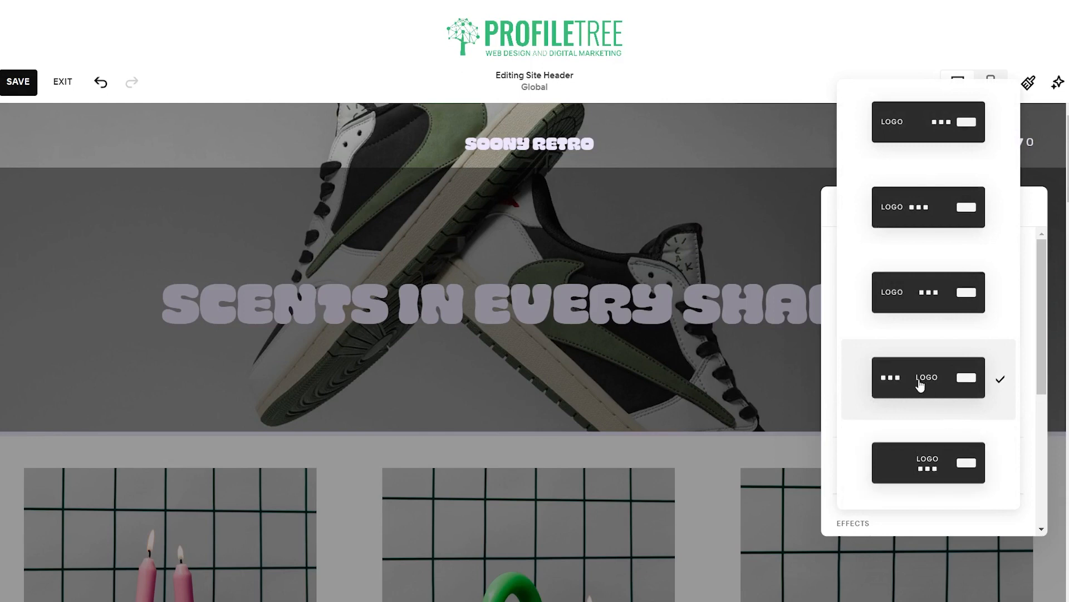
pyautogui.click(947, 292)
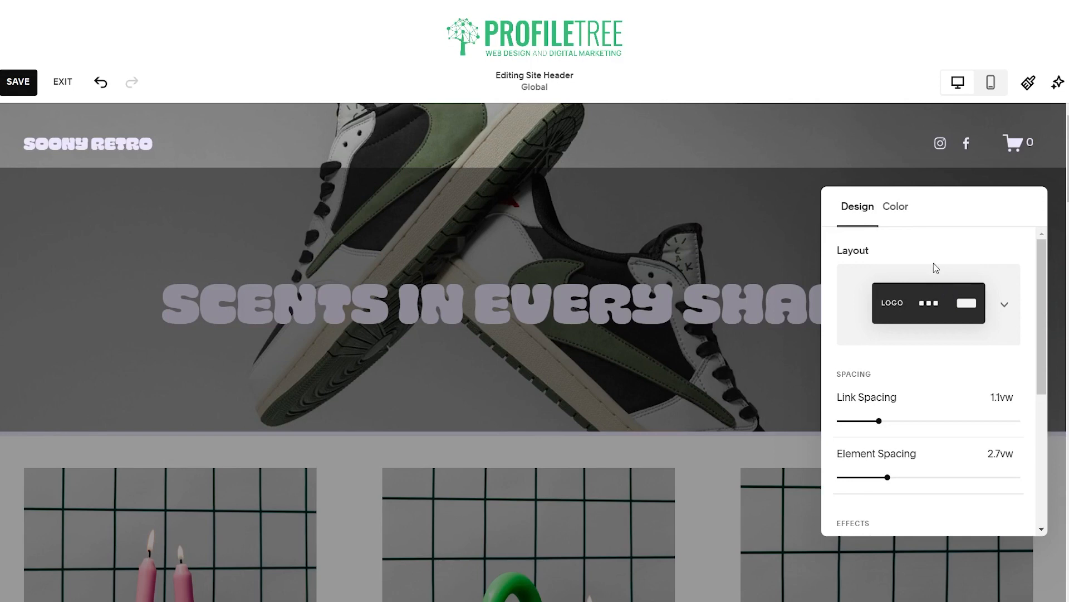
pyautogui.click(924, 314)
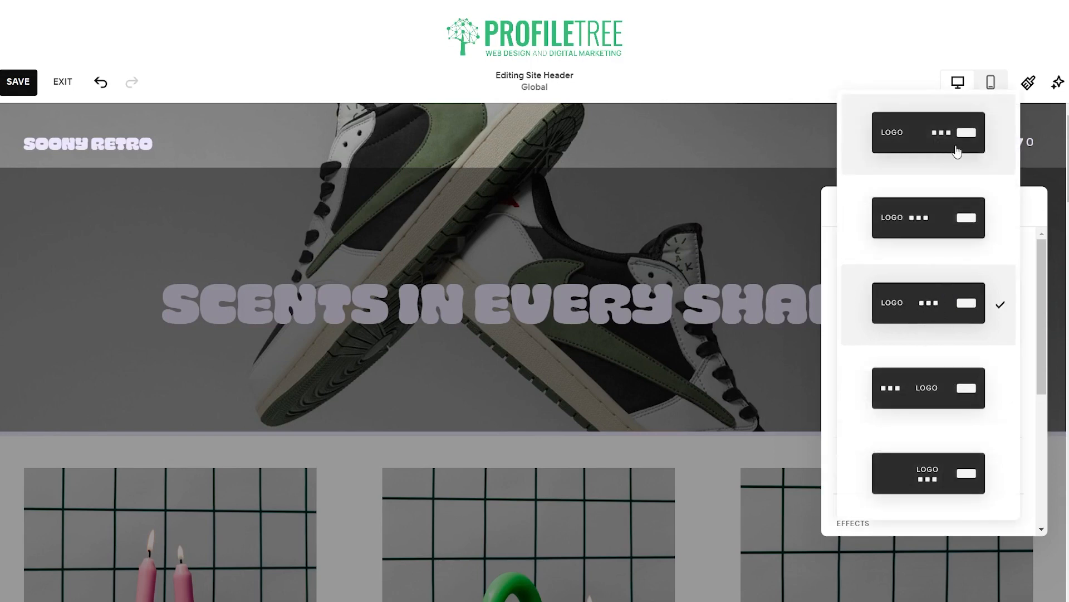
pyautogui.click(958, 146)
pyautogui.click(956, 310)
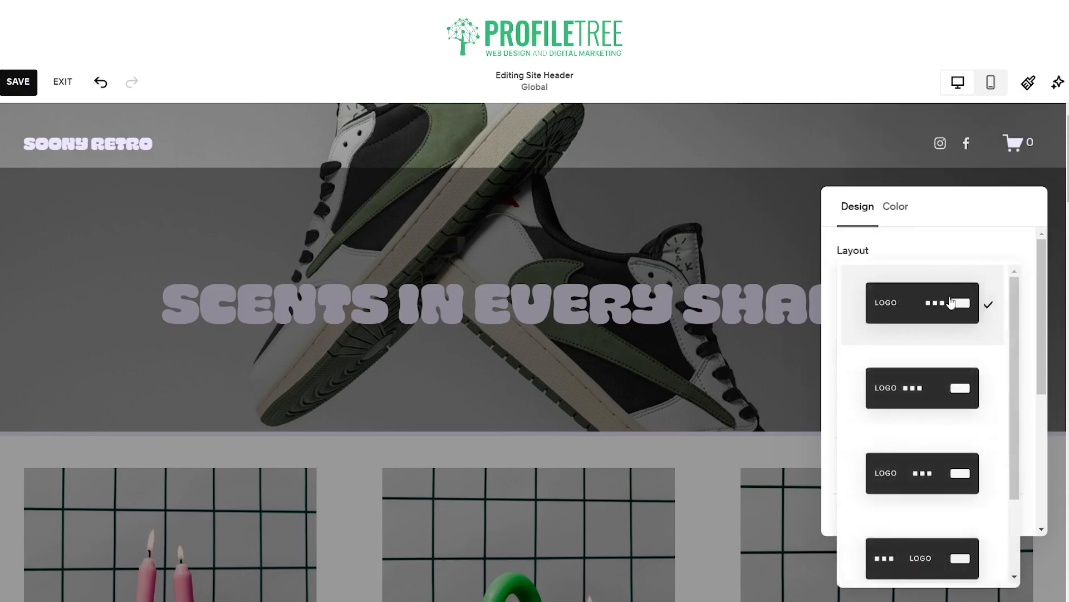
pyautogui.click(939, 390)
pyautogui.click(926, 295)
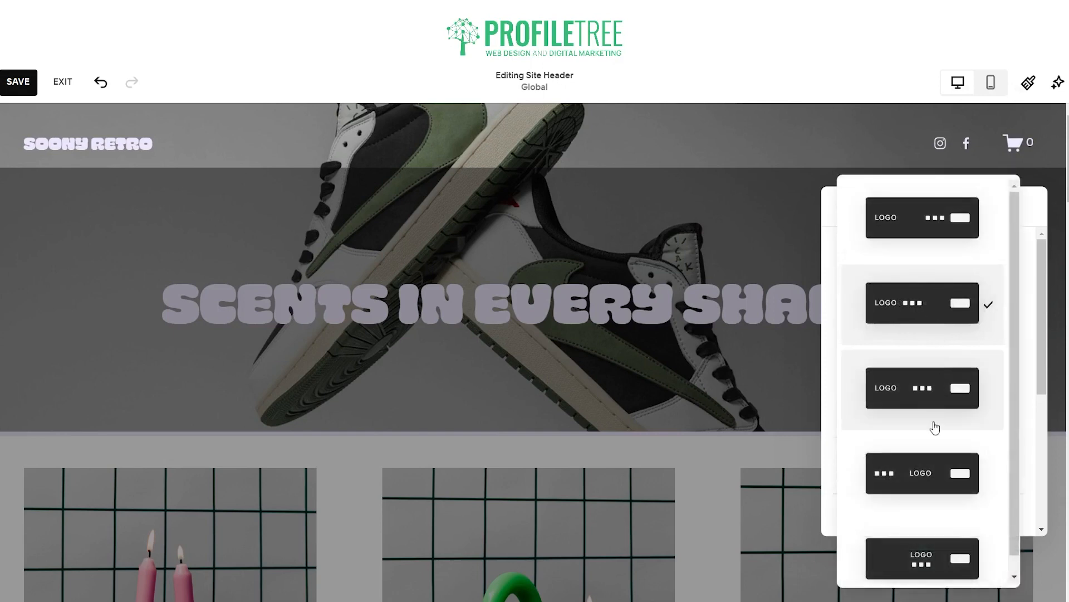
pyautogui.click(928, 482)
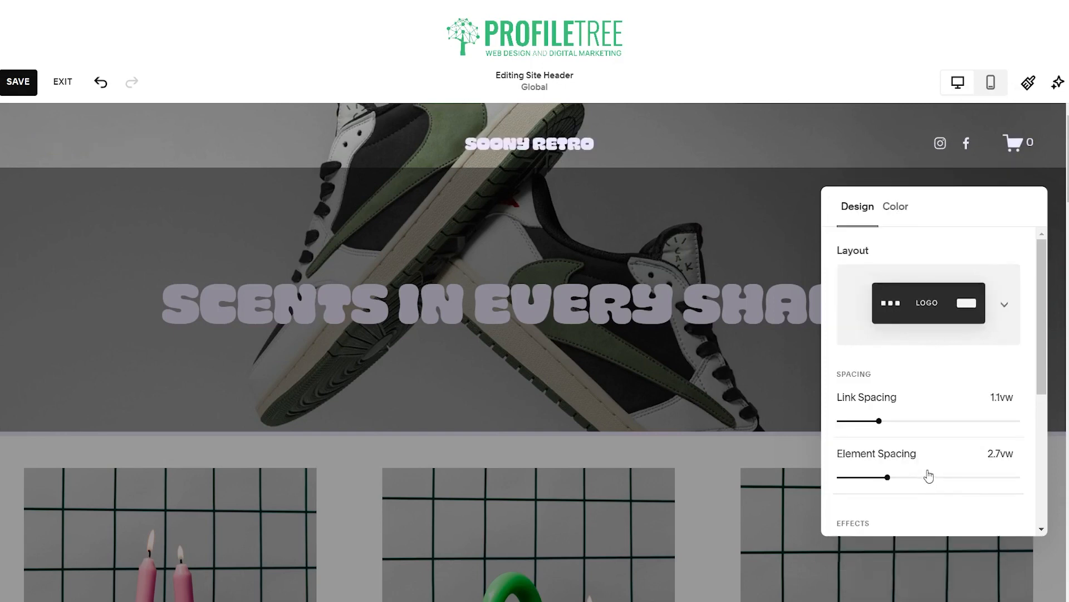
pyautogui.click(522, 395)
pyautogui.click(506, 253)
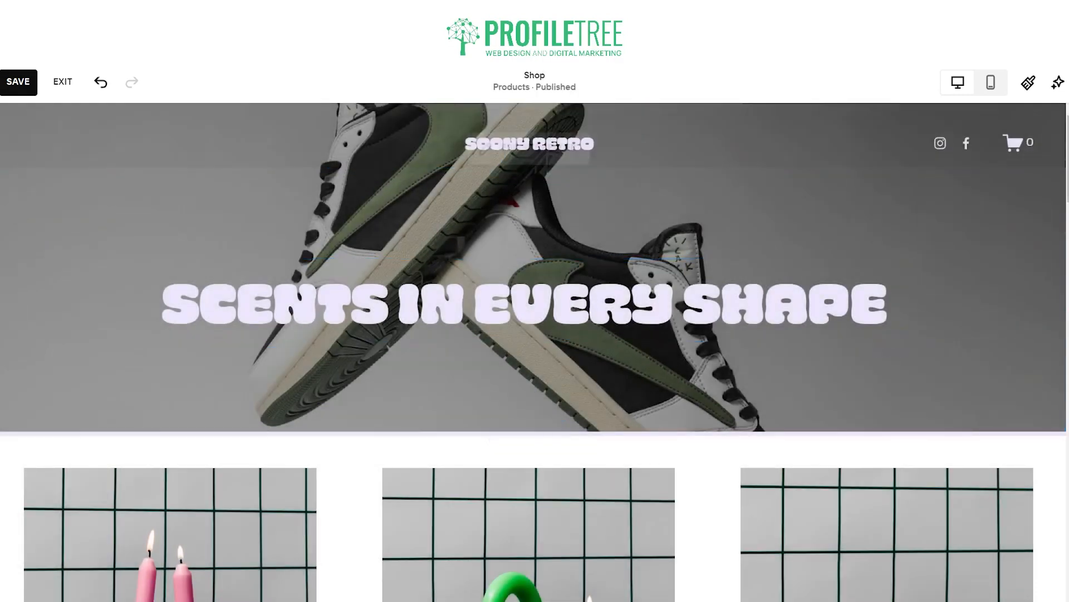
# - Change the site header's colour style from Adaptive to Gradient and leave header editing
pyautogui.click(984, 199)
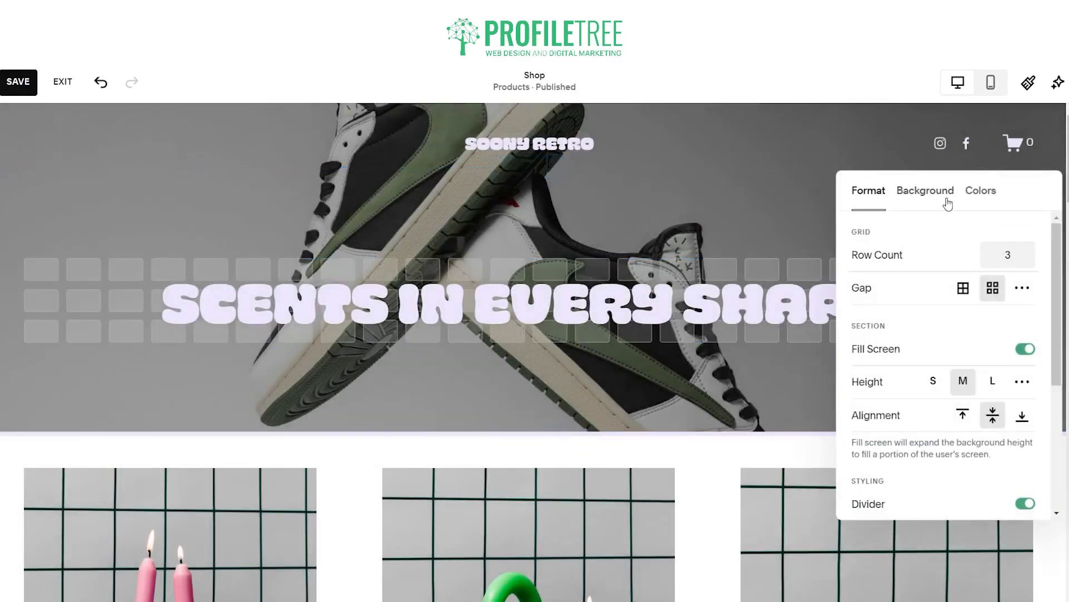
pyautogui.click(712, 127)
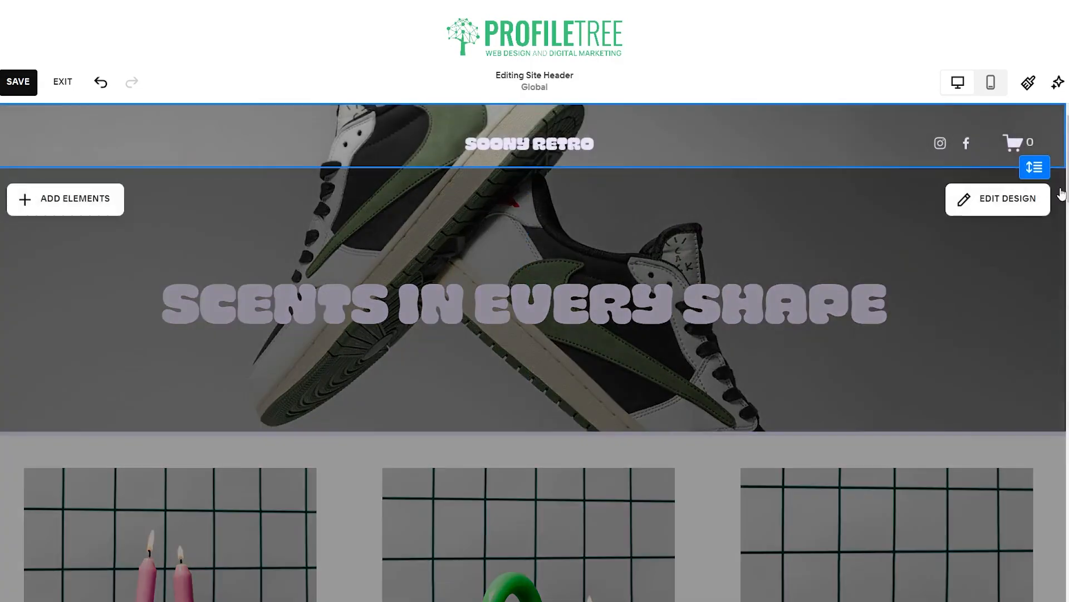
pyautogui.click(1002, 199)
pyautogui.click(894, 206)
pyautogui.click(934, 286)
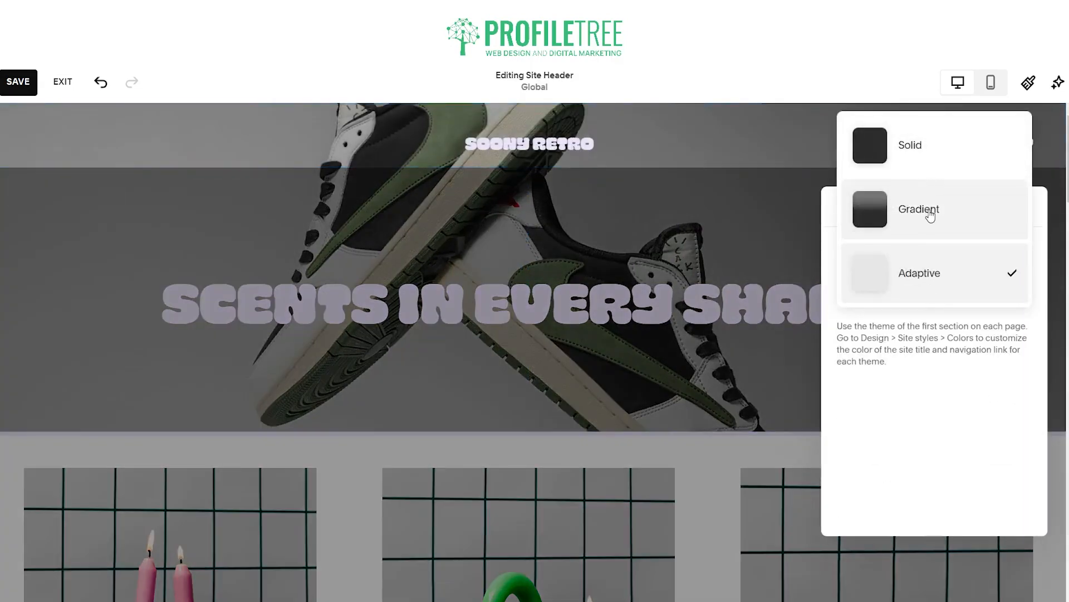
pyautogui.click(946, 211)
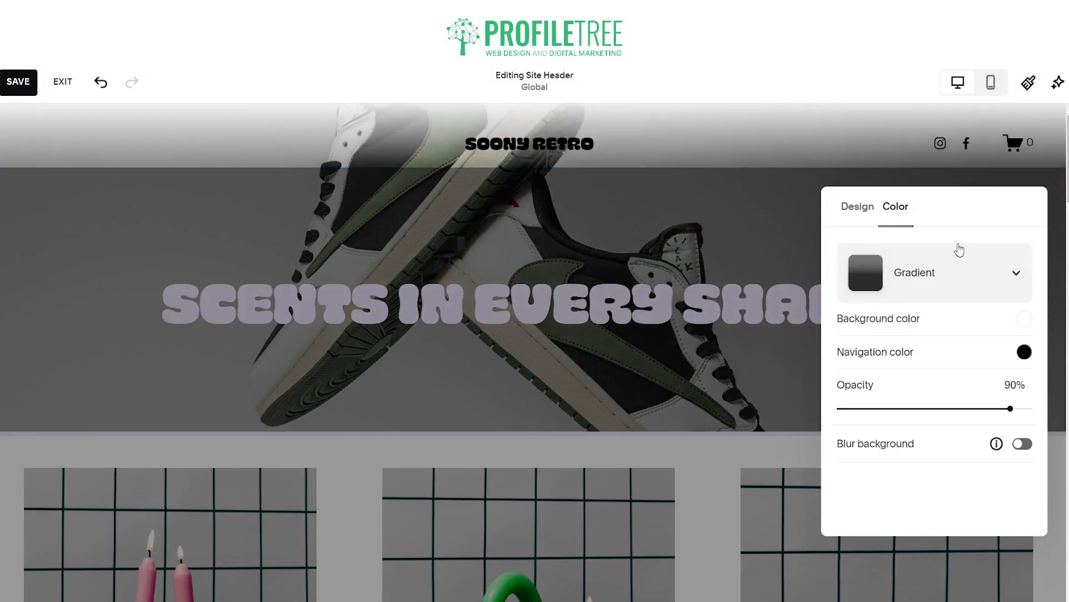
pyautogui.click(633, 238)
pyautogui.click(759, 367)
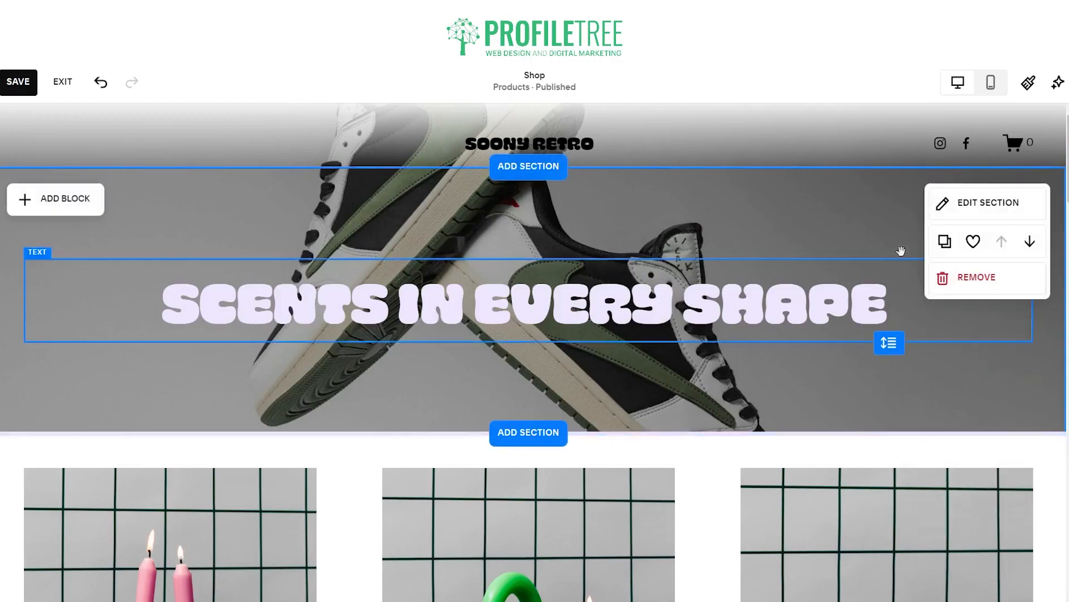
# - Try white and pale green from the palette as the gradient header's navigation colour
pyautogui.click(847, 143)
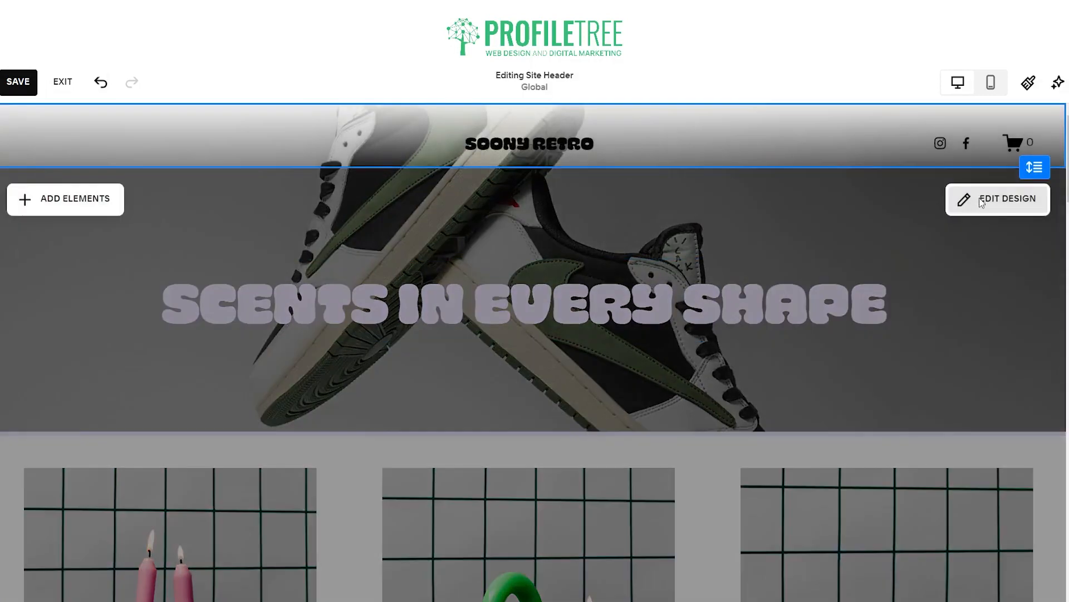
pyautogui.click(982, 202)
pyautogui.click(888, 217)
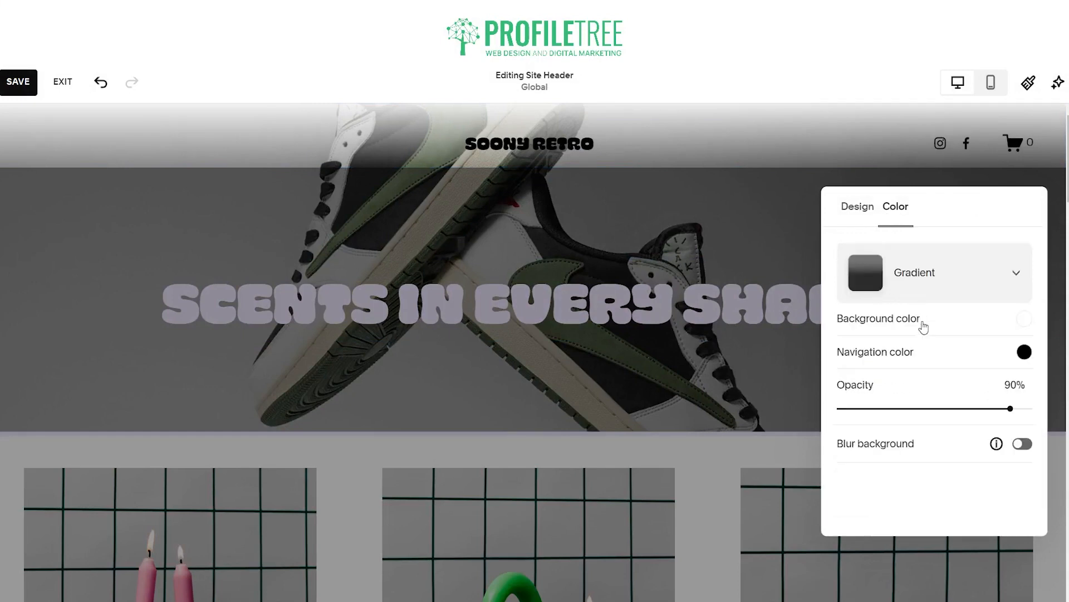
pyautogui.click(1024, 352)
pyautogui.click(887, 320)
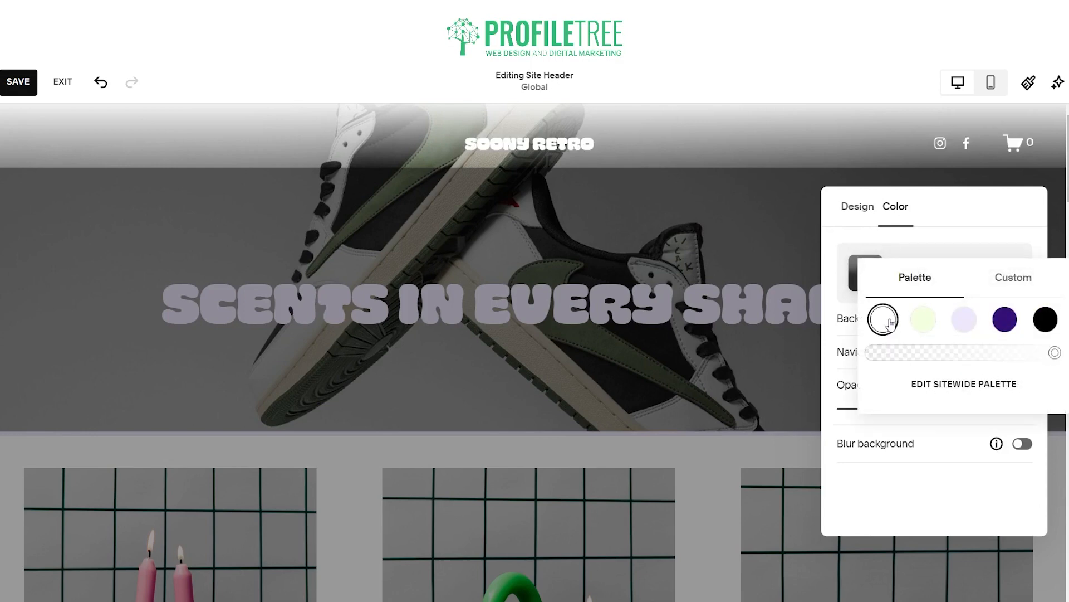
pyautogui.click(924, 326)
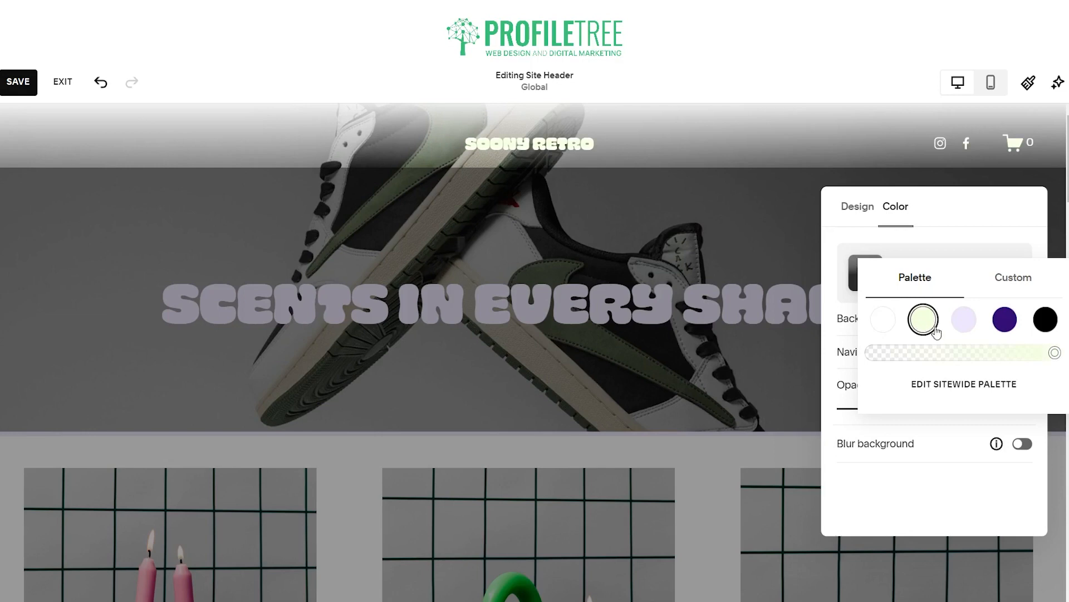
# - Change the sitewide palette's lavender colour to bright yellow with HSL 63, 100, 50 and close the site styles
pyautogui.click(983, 390)
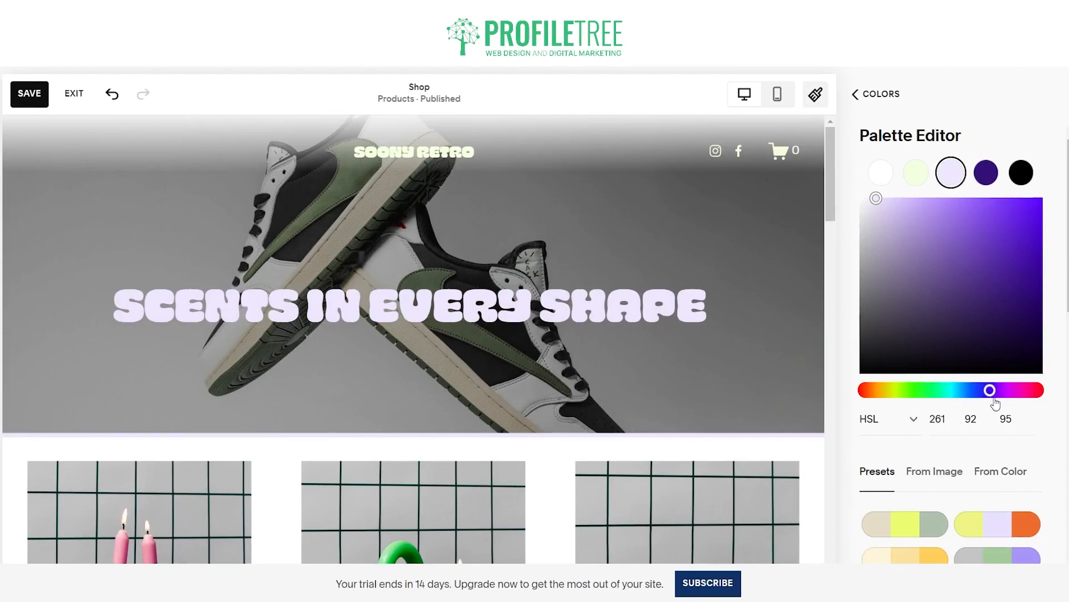
pyautogui.moveTo(959, 399); pyautogui.dragTo(895, 399)
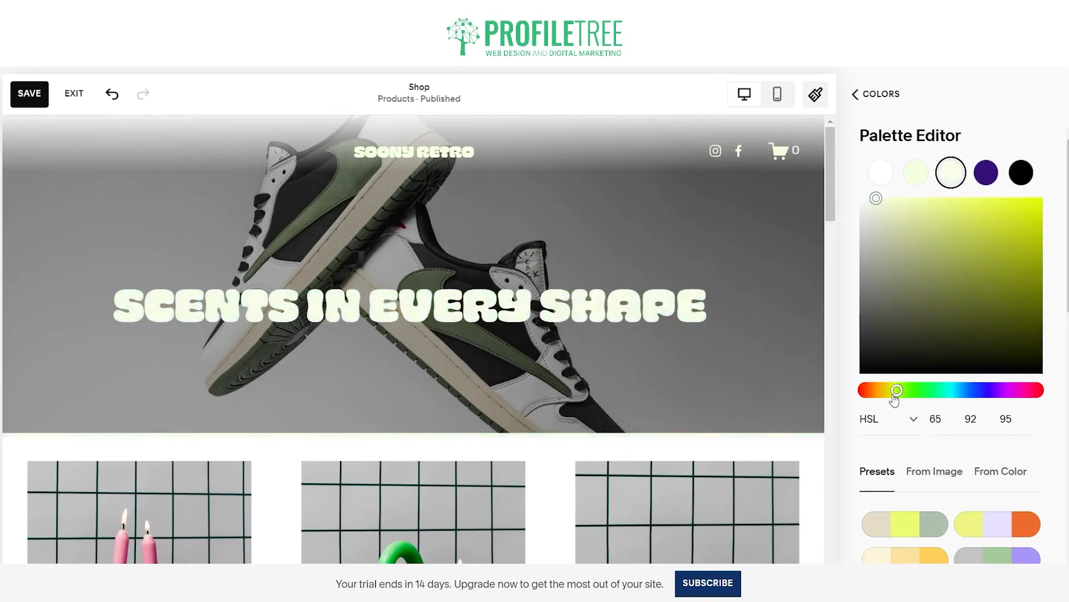
pyautogui.moveTo(893, 206); pyautogui.dragTo(1046, 199)
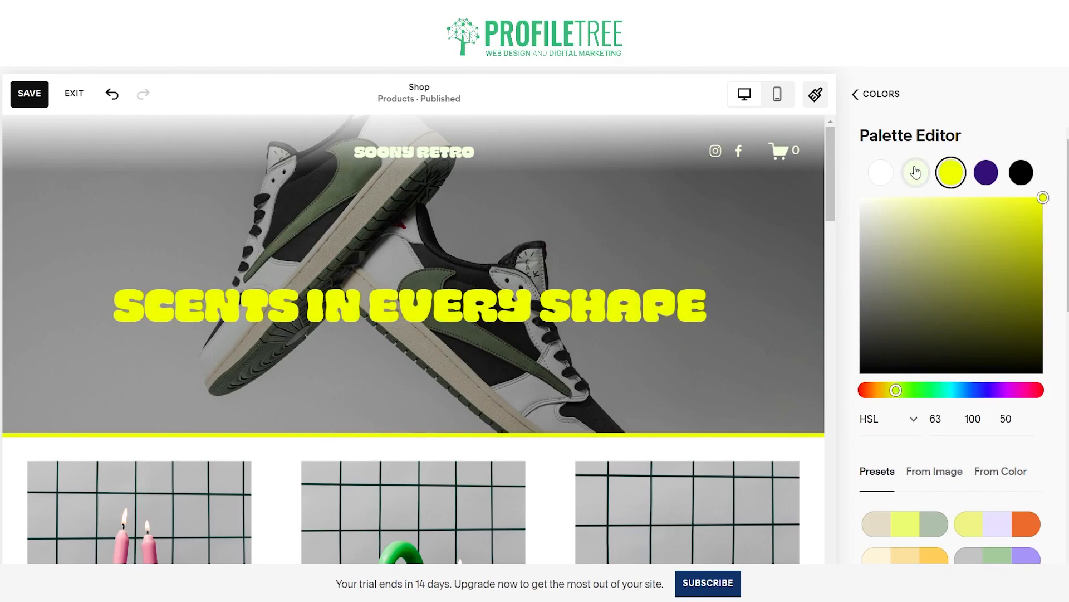
pyautogui.click(856, 95)
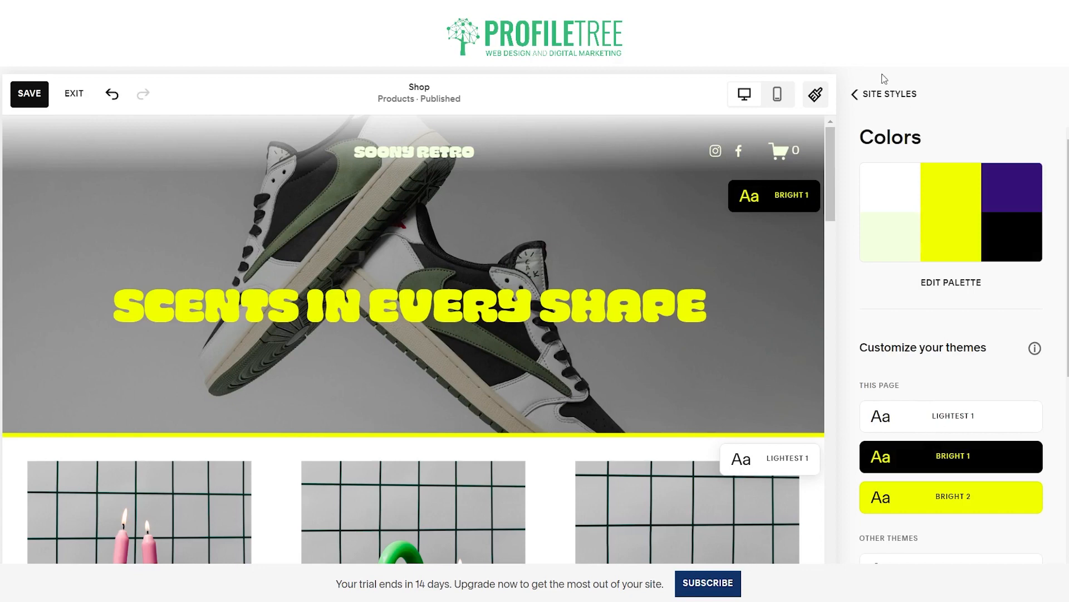
pyautogui.click(874, 122)
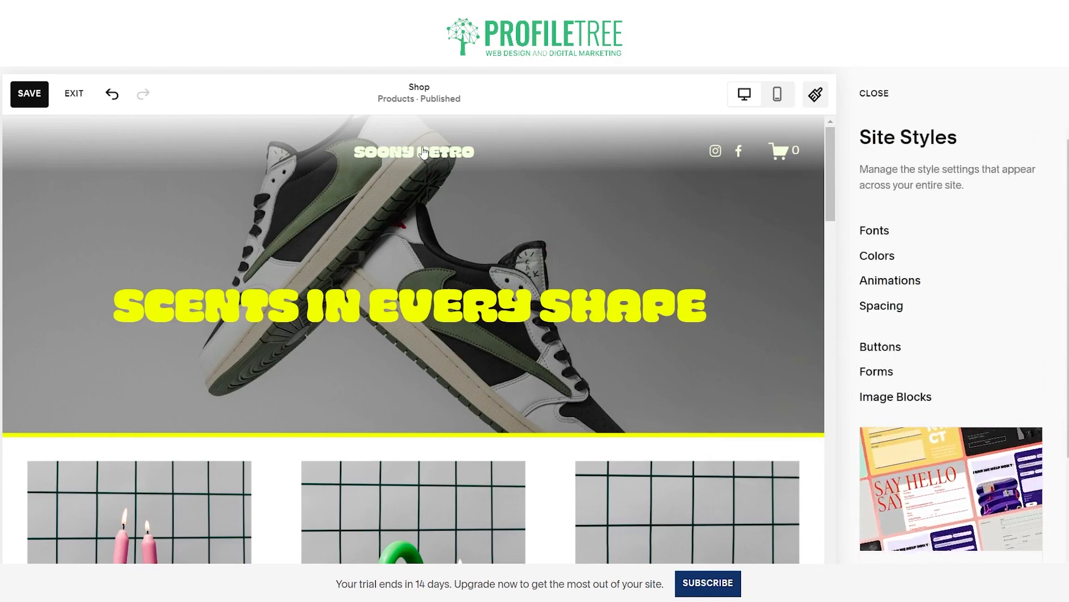
pyautogui.click(874, 93)
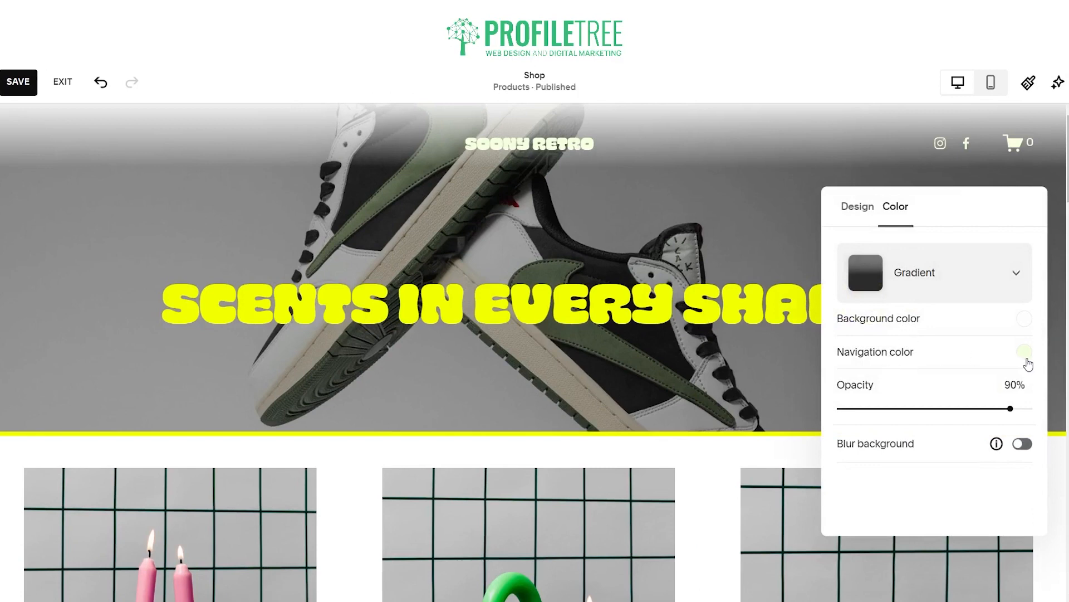
# - Set the gradient header's navigation colour to the palette's bright yellow and close the header settings
pyautogui.click(1023, 352)
pyautogui.click(969, 322)
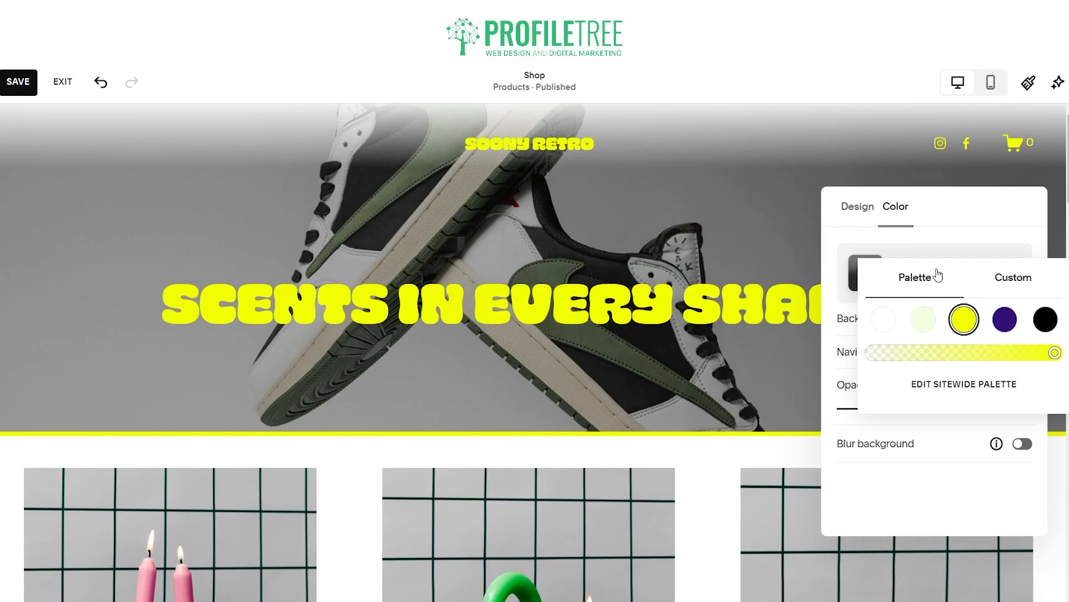
pyautogui.click(1007, 288)
pyautogui.click(769, 194)
# - Switch the site header's colour style to Solid
pyautogui.click(721, 140)
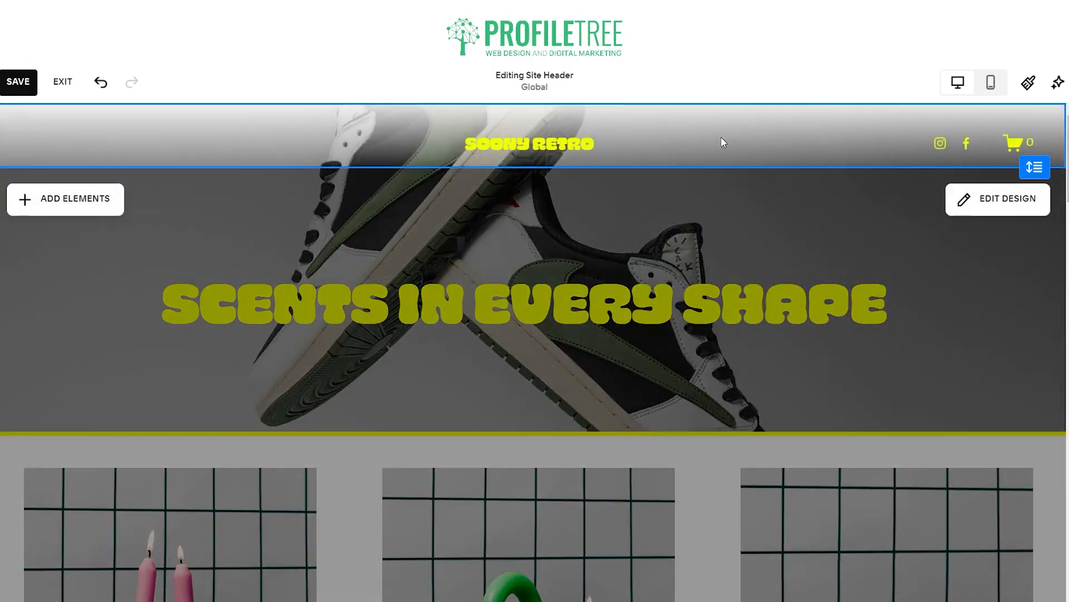
pyautogui.click(962, 196)
pyautogui.click(895, 208)
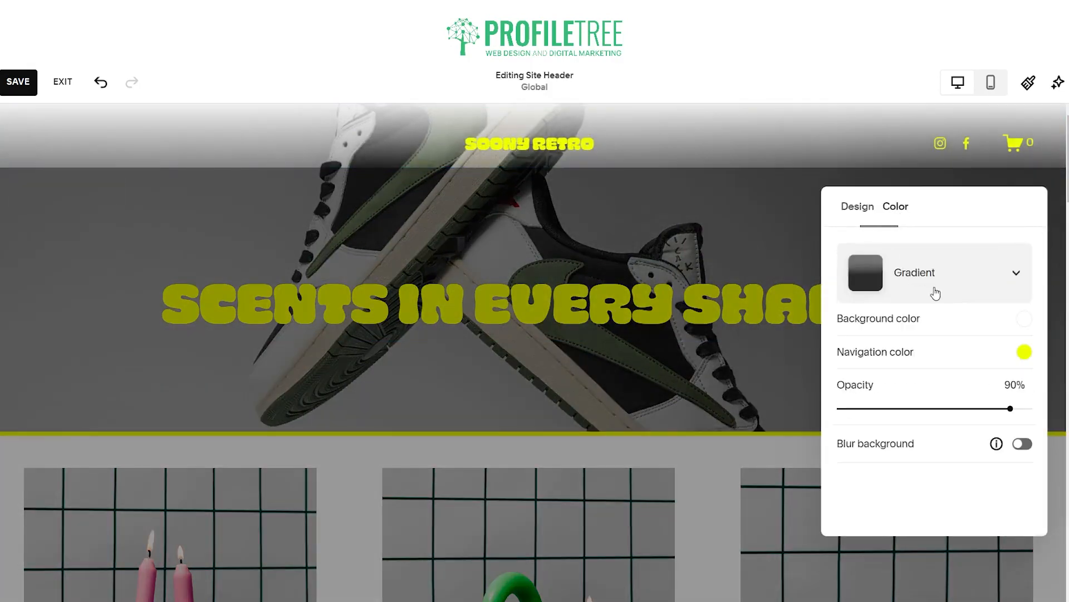
pyautogui.click(930, 279)
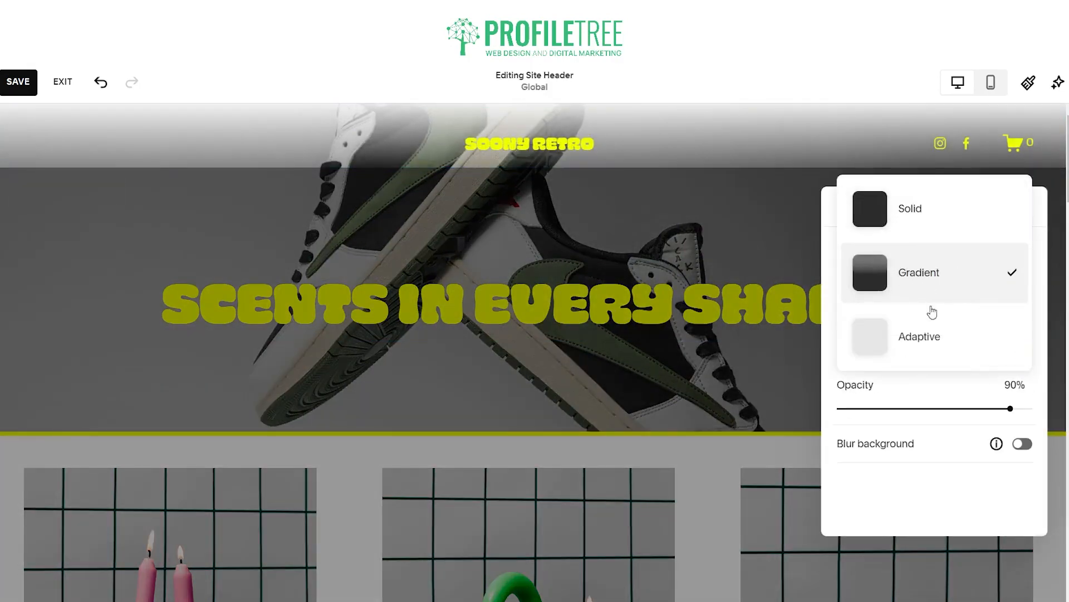
pyautogui.click(925, 212)
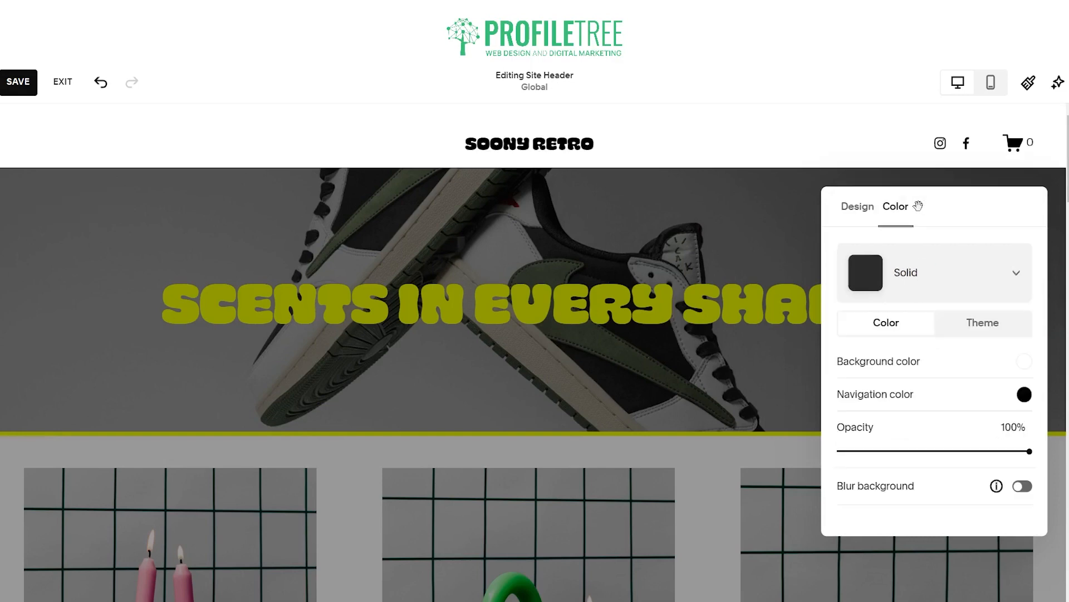
# - Close the header settings and set the Shop banner section's height to L
pyautogui.click(514, 220)
pyautogui.click(516, 229)
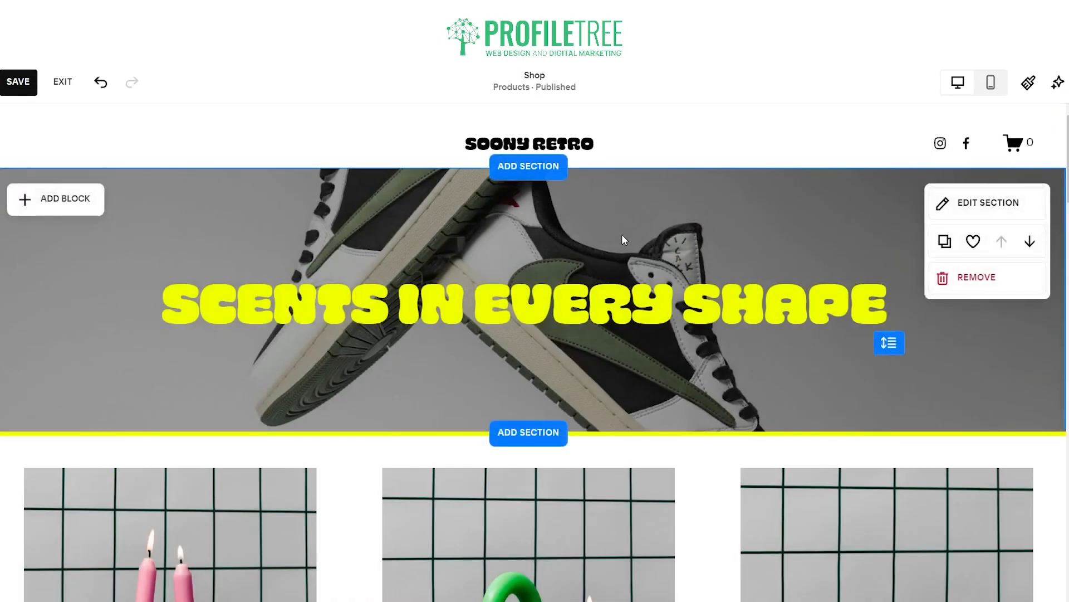
pyautogui.click(968, 205)
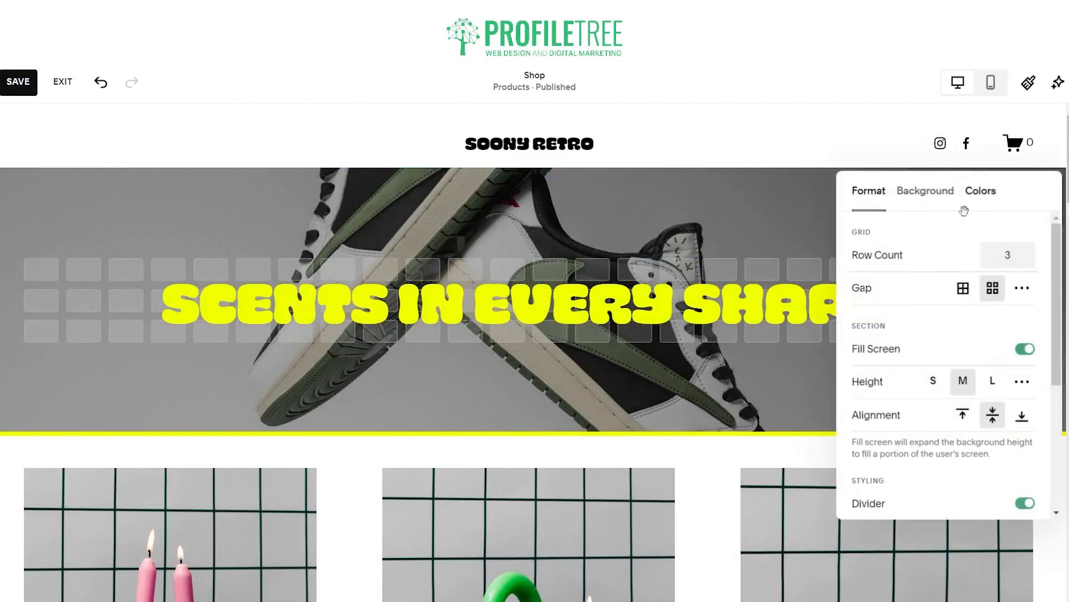
pyautogui.click(987, 380)
pyautogui.scroll(-3, 686, 251)
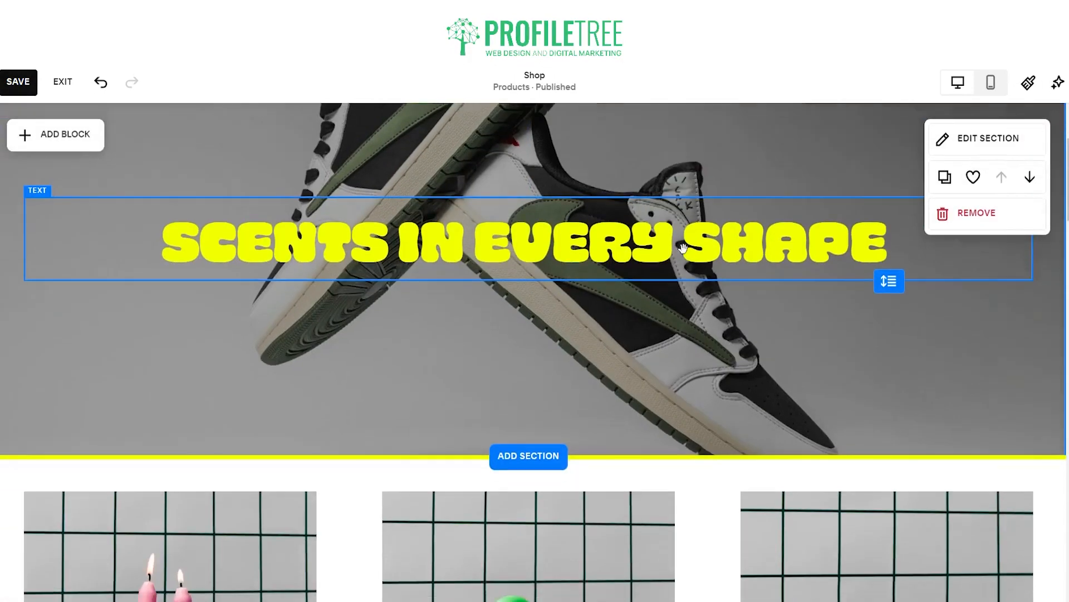
pyautogui.scroll(3, 674, 247)
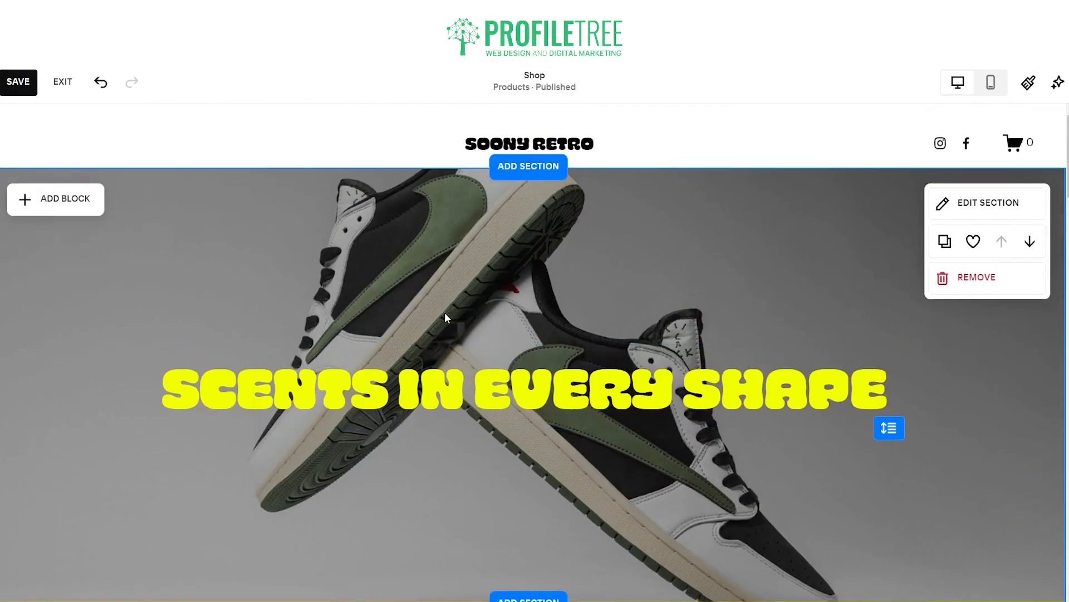
# - Try to move the SCENTS IN EVERY SHAPE heading higher in the banner
pyautogui.scroll(-1, 444, 312)
pyautogui.scroll(1, 692, 327)
pyautogui.click(578, 392)
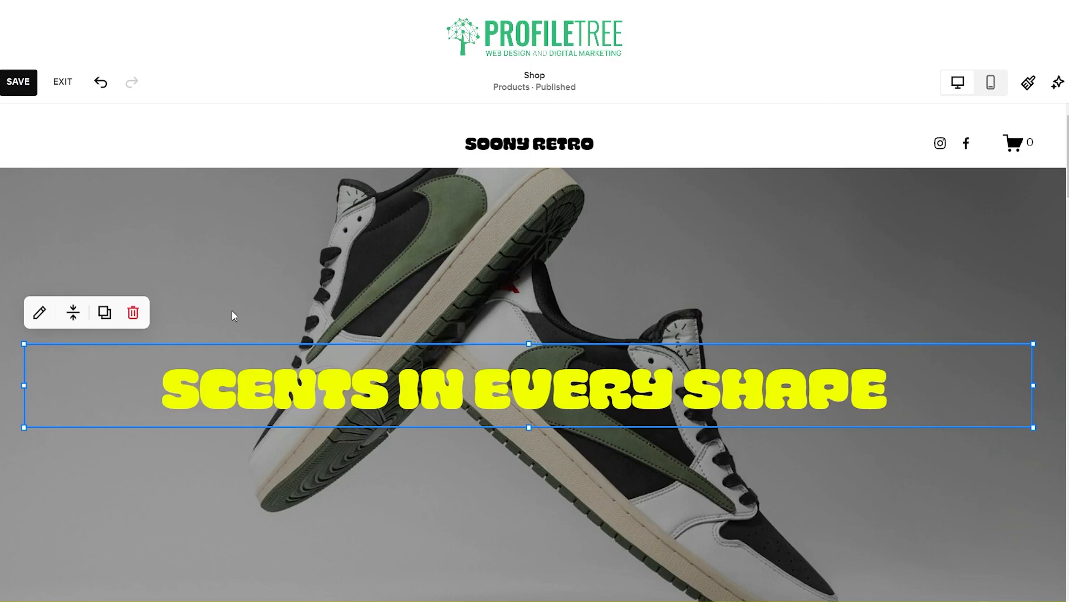
pyautogui.click(373, 315)
pyautogui.click(274, 381)
pyautogui.moveTo(442, 373); pyautogui.dragTo(449, 306)
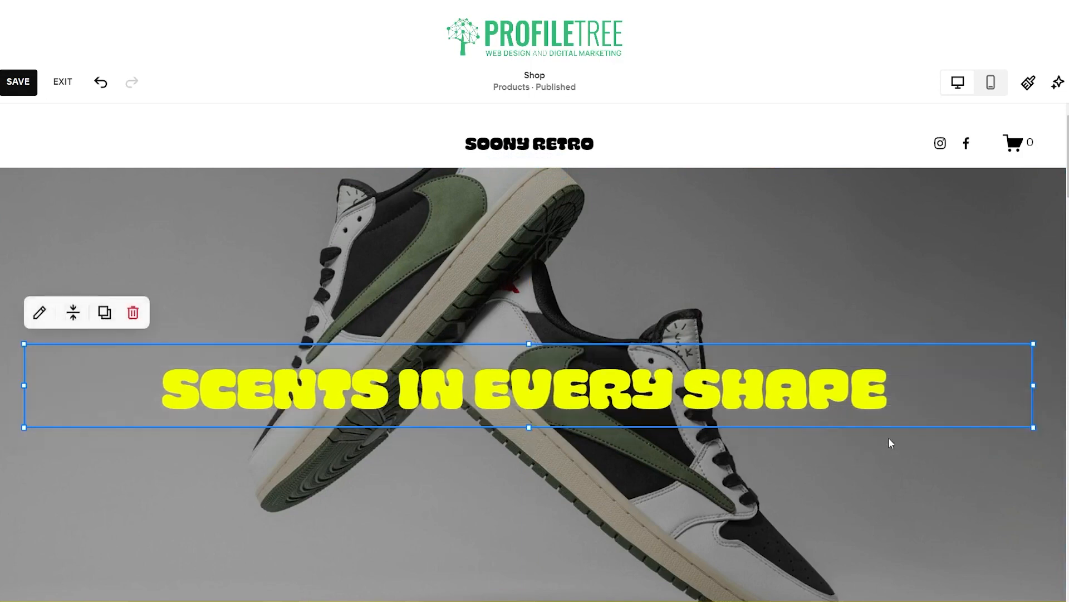
# - Set the banner section's grid row count to 10
pyautogui.click(889, 489)
pyautogui.click(953, 196)
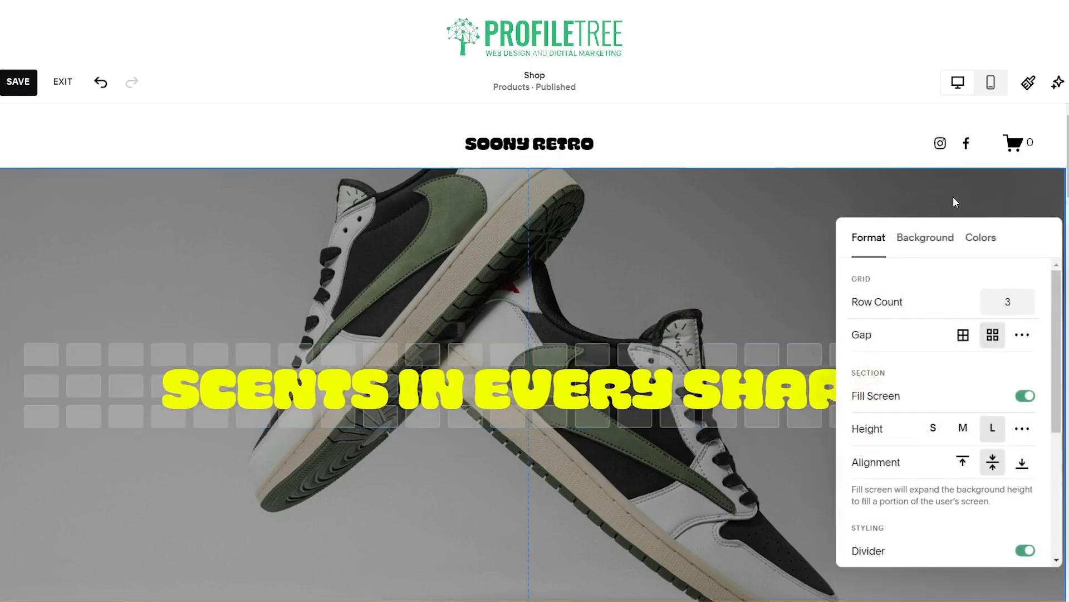
pyautogui.click(1008, 302)
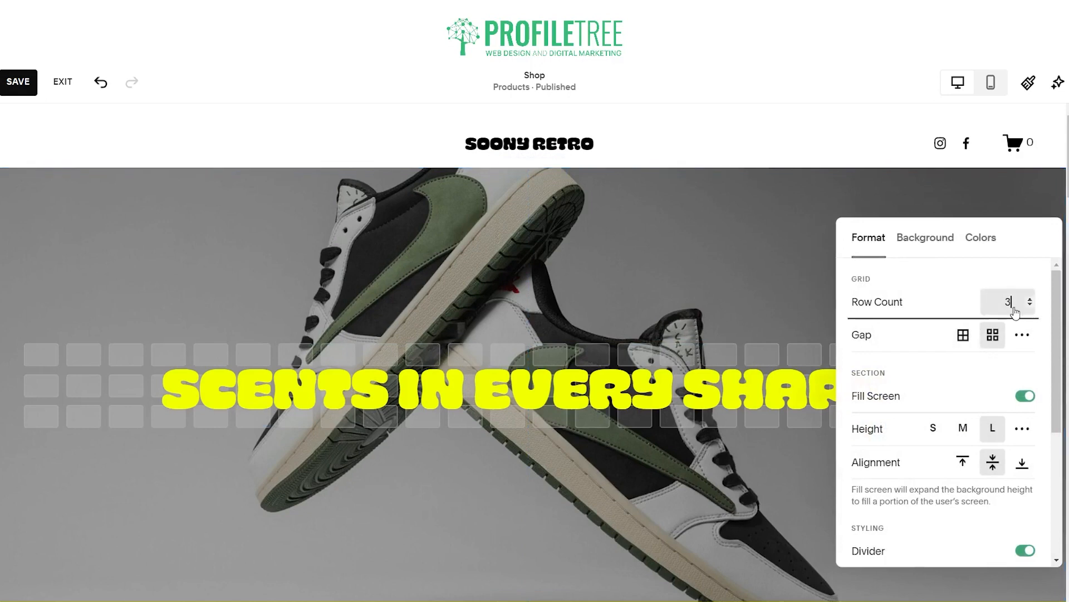
pyautogui.doubleClick(1008, 301)
pyautogui.write('10')
pyautogui.scroll(-5, 517, 425)
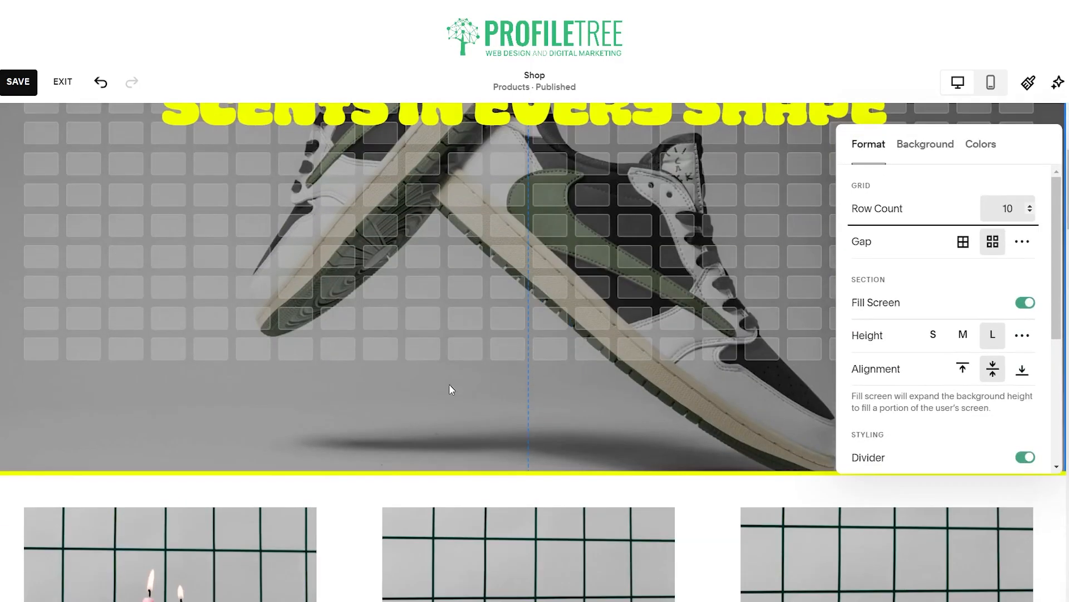
pyautogui.scroll(3, 451, 388)
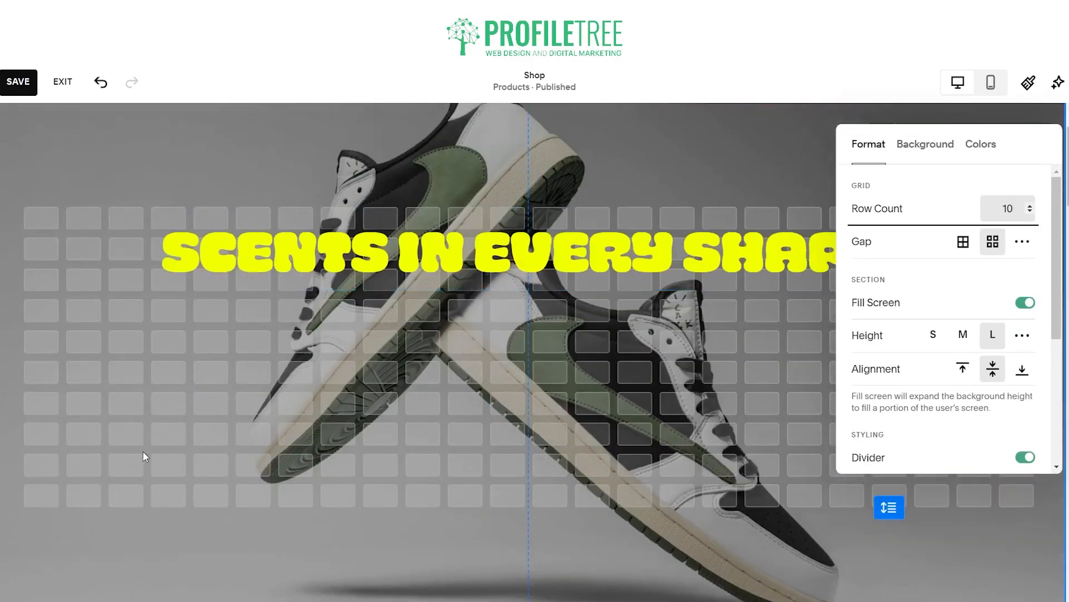
pyautogui.scroll(2, 168, 255)
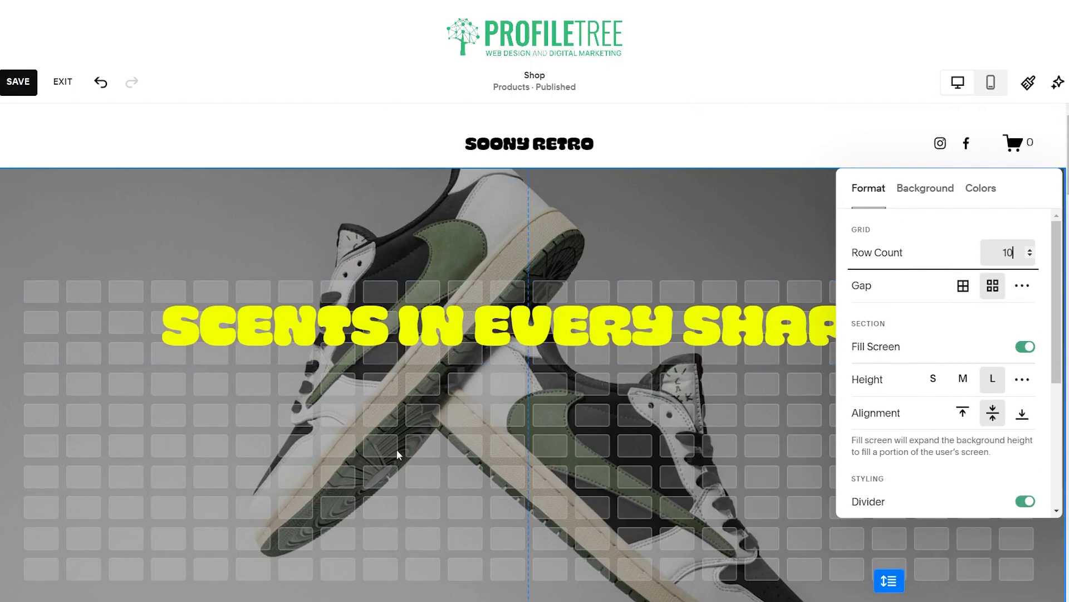
# - Move the banner heading down so that it starts on the second row of the section's grid
pyautogui.click(453, 243)
pyautogui.moveTo(498, 418); pyautogui.dragTo(481, 396)
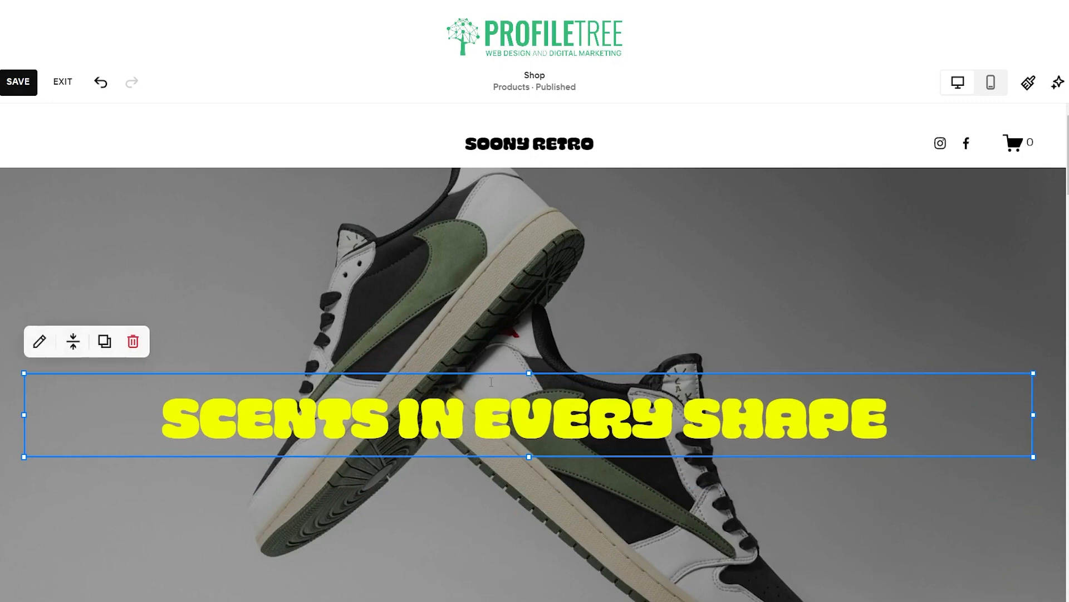
pyautogui.moveTo(477, 390); pyautogui.dragTo(471, 341)
pyautogui.click(384, 236)
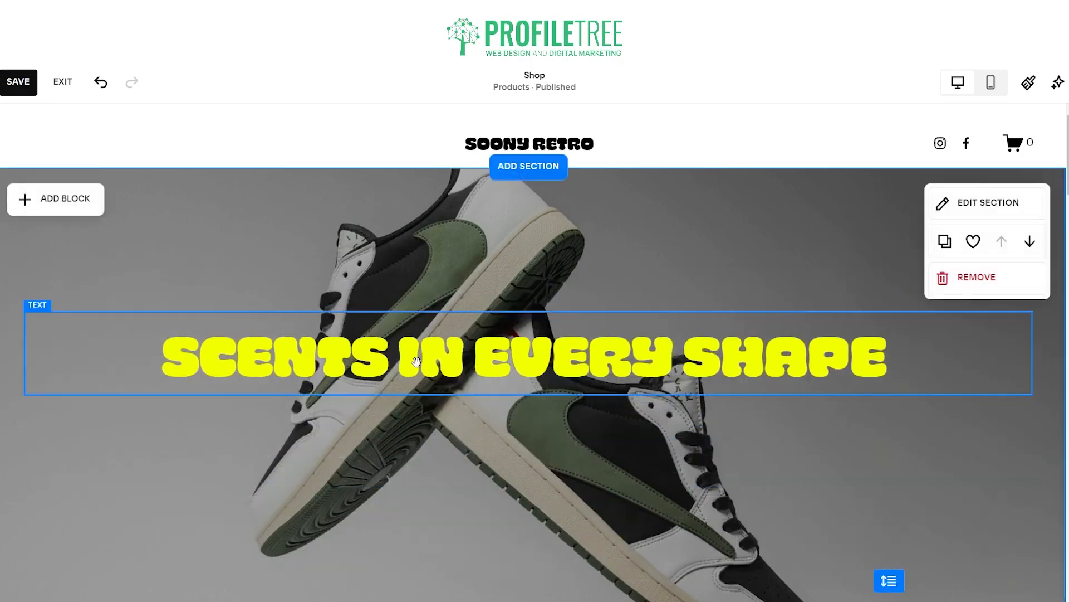
pyautogui.doubleClick(538, 348)
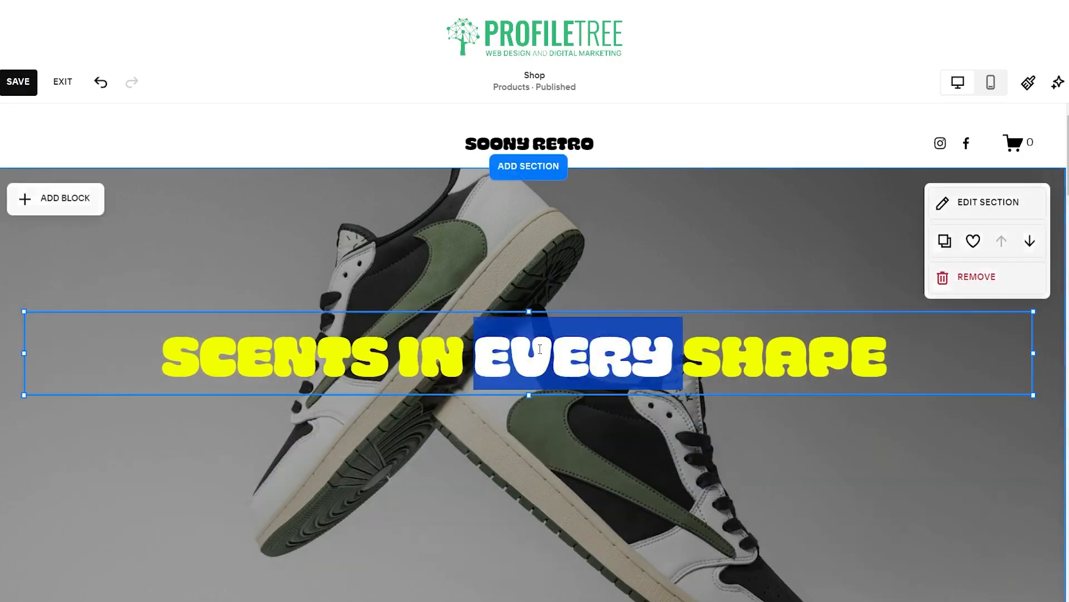
pyautogui.click(327, 348)
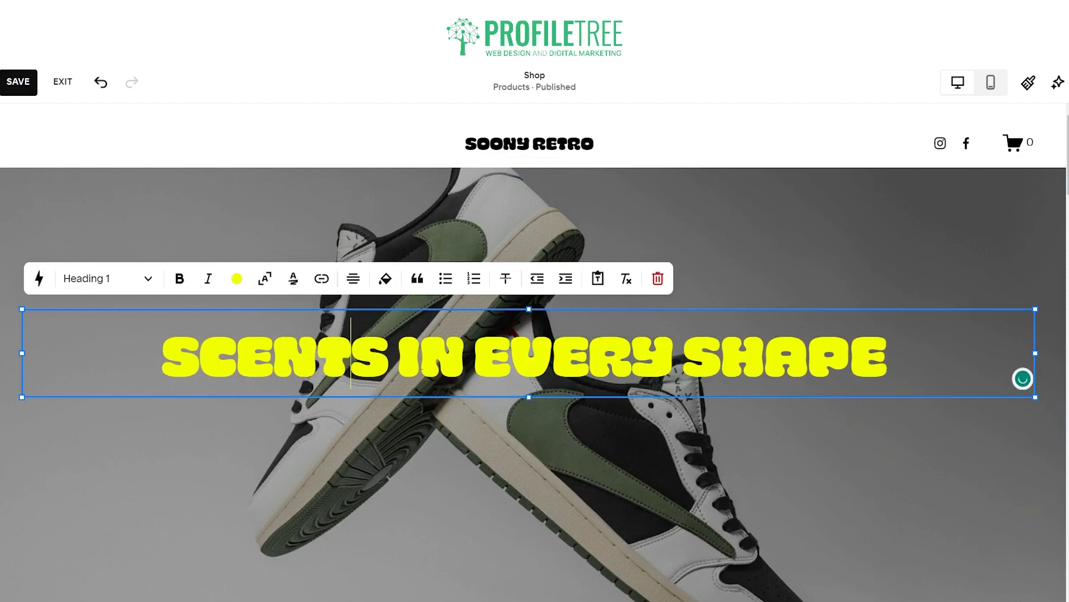
pyautogui.click(937, 355)
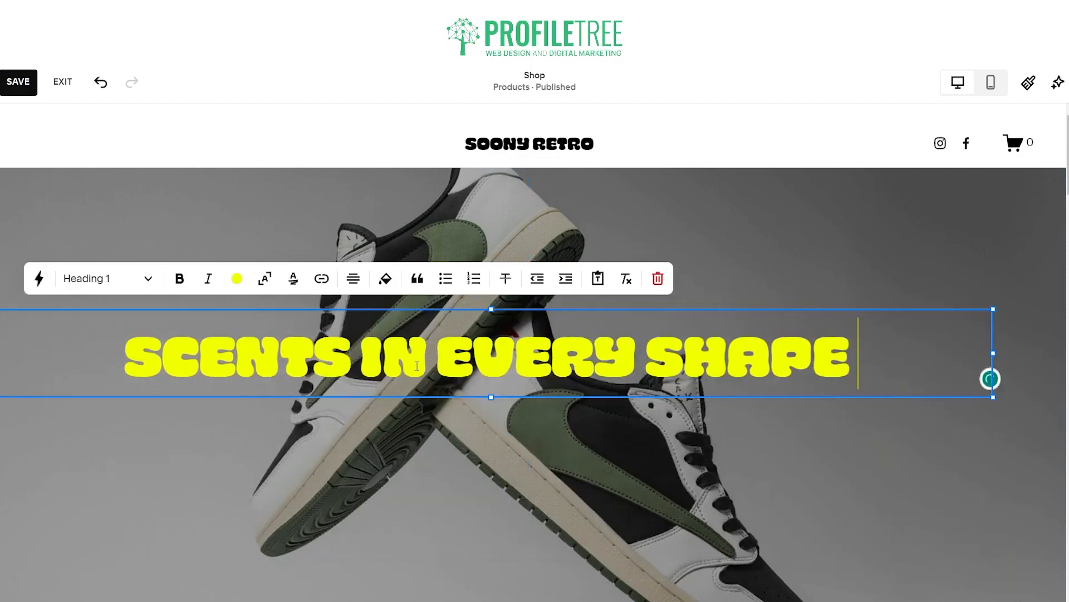
pyautogui.click(886, 290)
pyautogui.moveTo(863, 329); pyautogui.dragTo(898, 320)
pyautogui.scroll(-3, 557, 267)
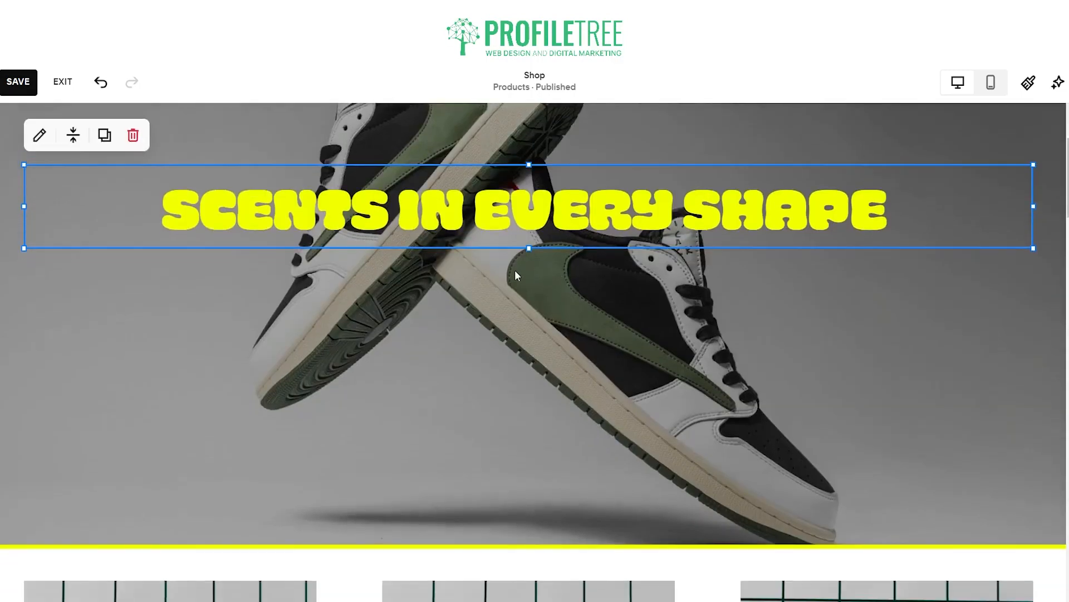
pyautogui.scroll(3, 515, 270)
pyautogui.scroll(-8, 481, 249)
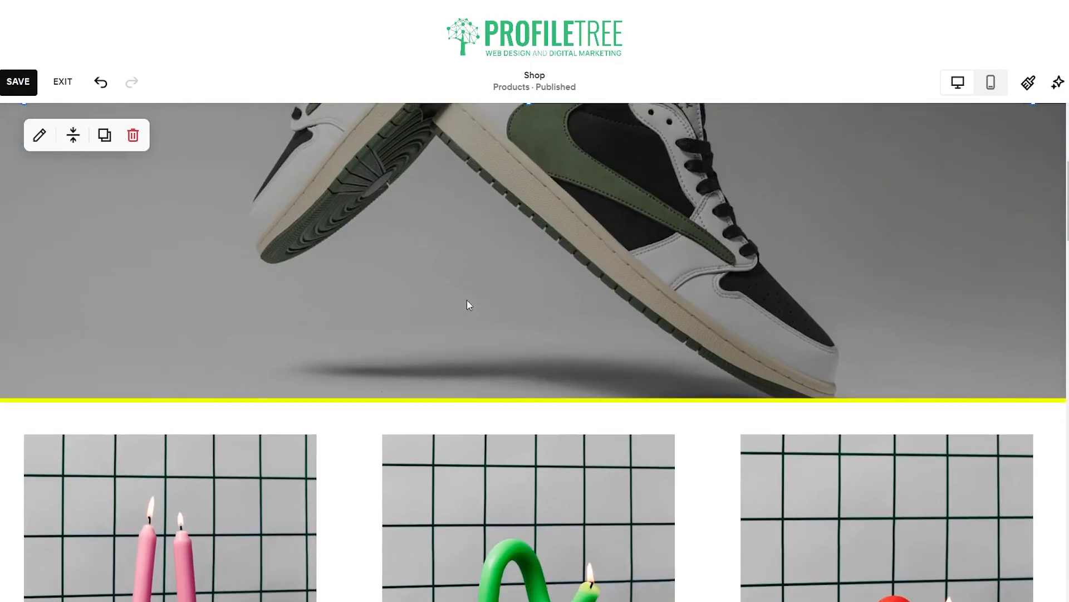
pyautogui.scroll(8, 446, 323)
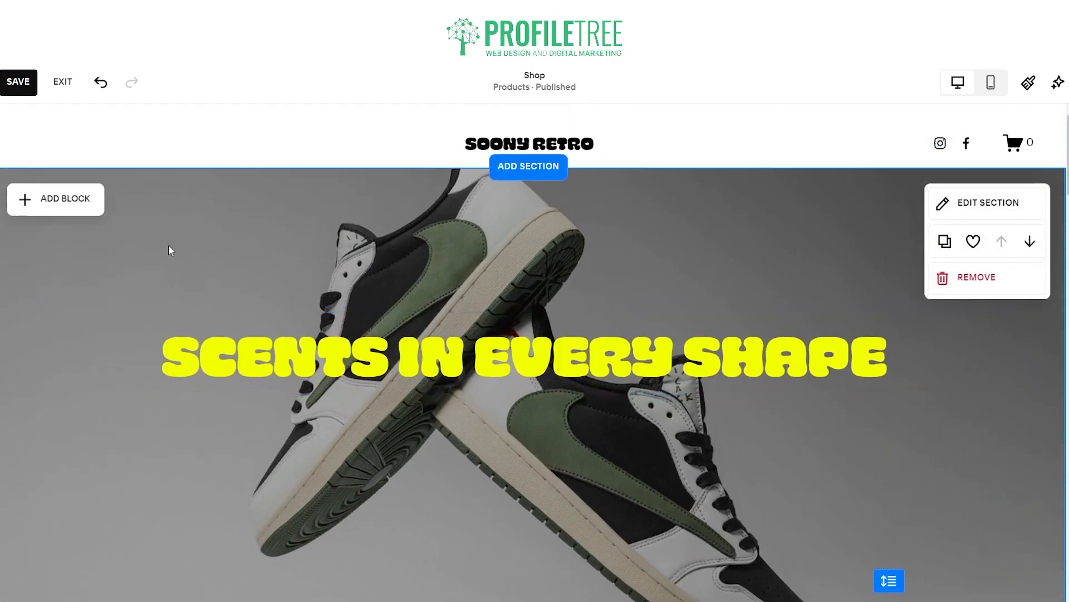
# - Give the whole SCENTS IN EVERY SHAPE heading a custom green text colour, #3A6843
pyautogui.click(664, 350)
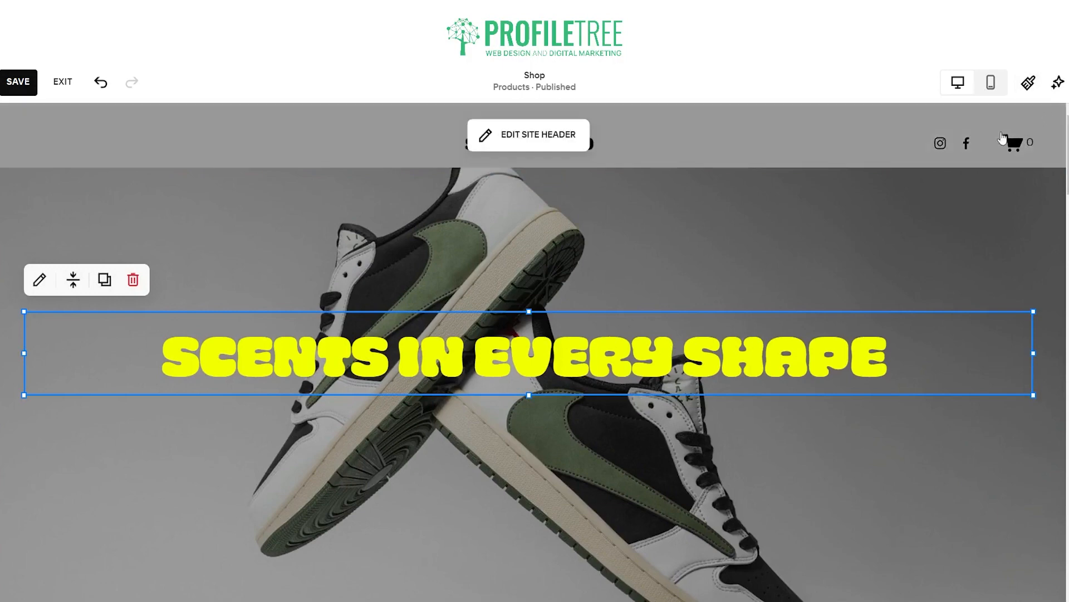
pyautogui.click(39, 279)
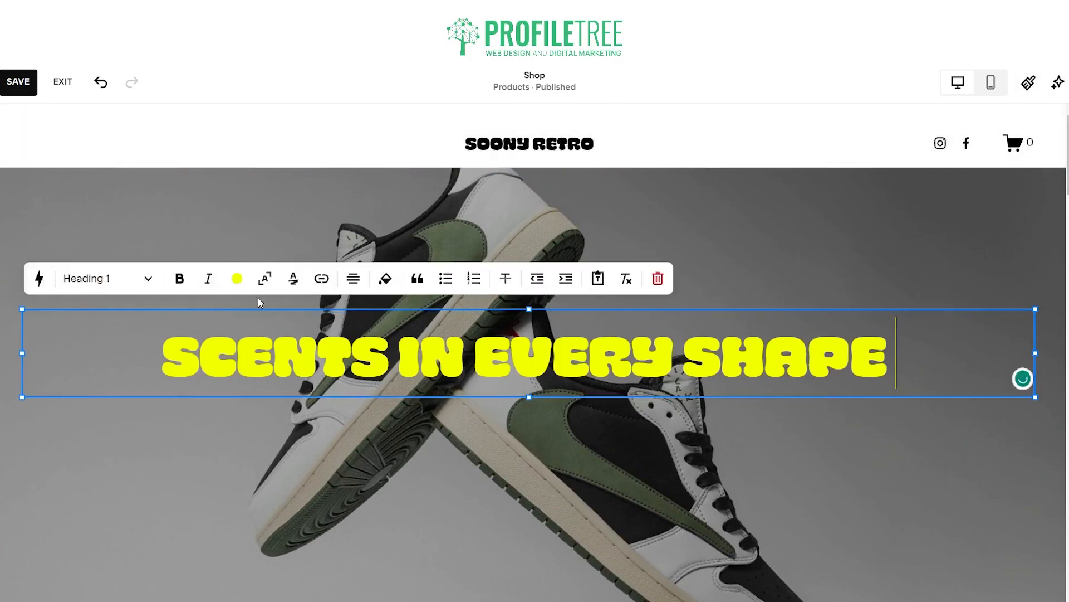
pyautogui.tripleClick(248, 350)
pyautogui.click(236, 278)
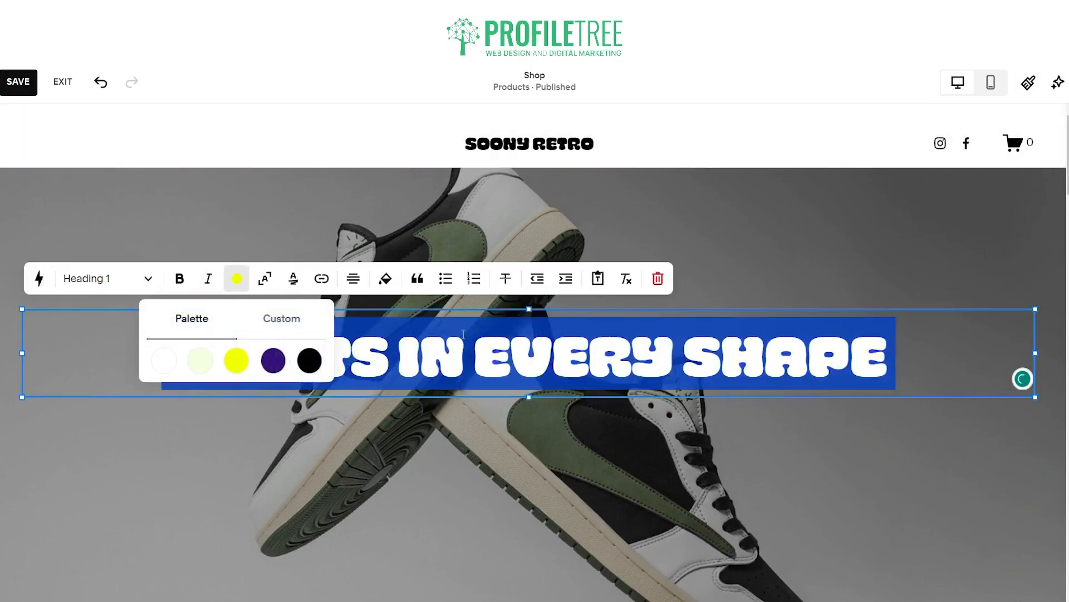
pyautogui.click(273, 319)
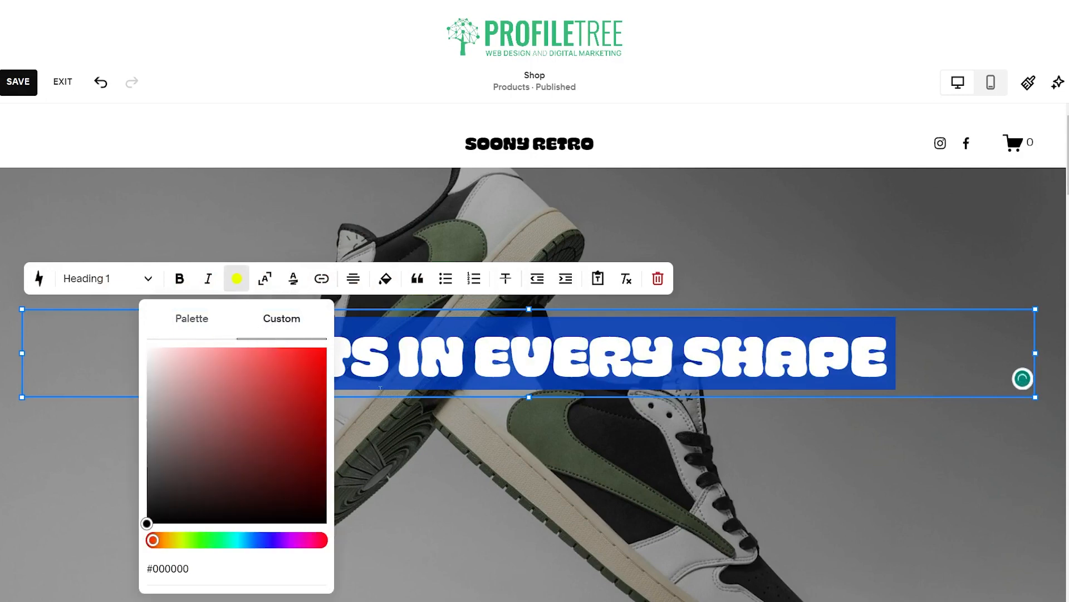
pyautogui.click(190, 539)
pyautogui.moveTo(199, 543); pyautogui.dragTo(215, 540)
pyautogui.click(226, 451)
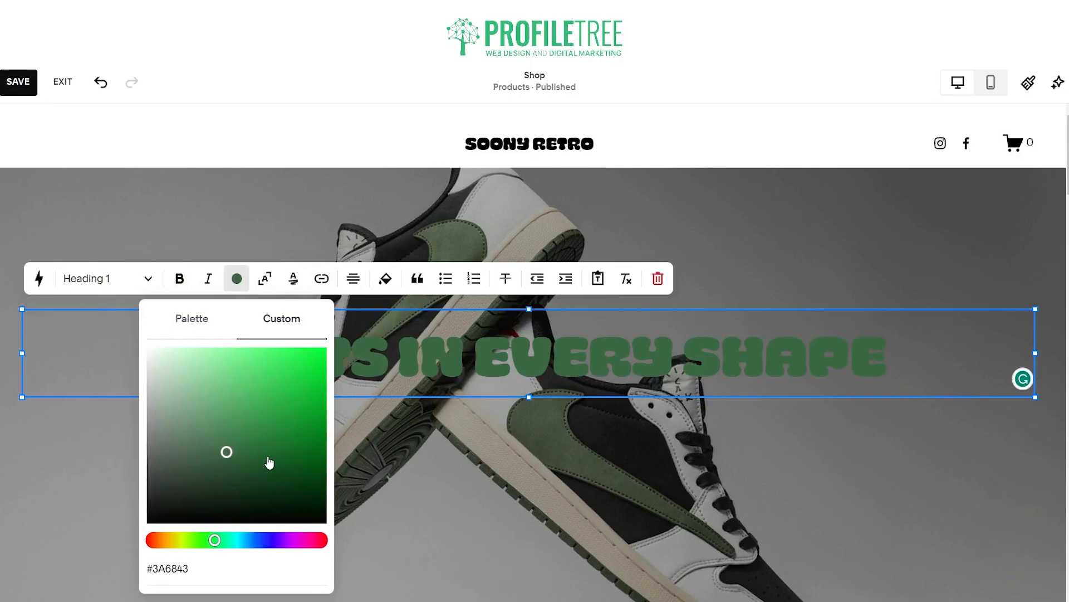
# - Fine-tune the heading's custom green to #316D3D and finish editing the text
pyautogui.moveTo(269, 460); pyautogui.dragTo(213, 408)
pyautogui.click(252, 458)
pyautogui.moveTo(285, 463); pyautogui.dragTo(229, 430)
pyautogui.click(206, 436)
pyautogui.click(240, 439)
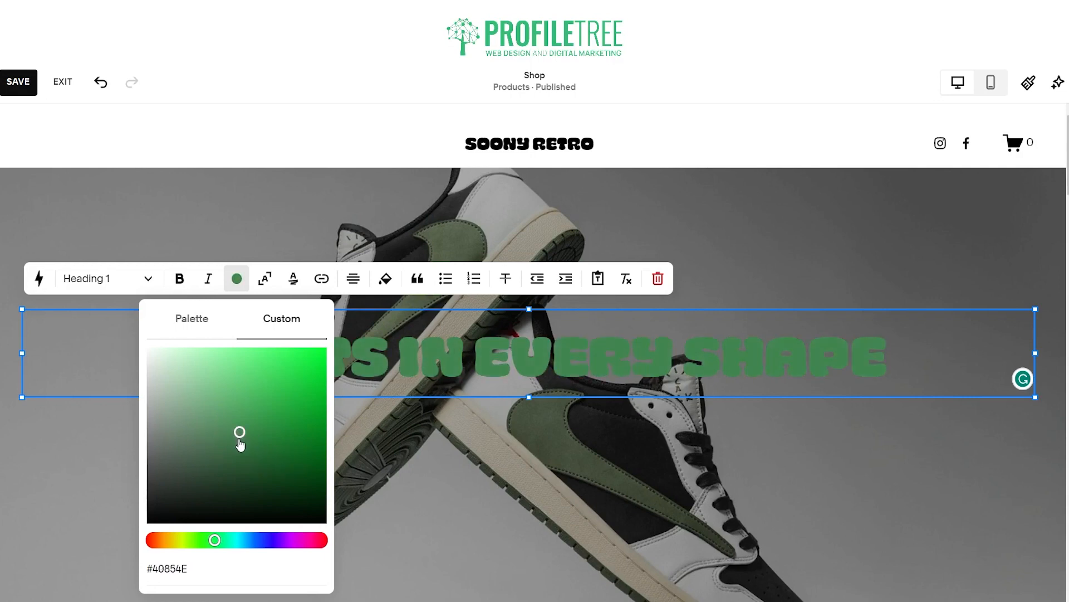
pyautogui.moveTo(226, 427); pyautogui.dragTo(246, 449)
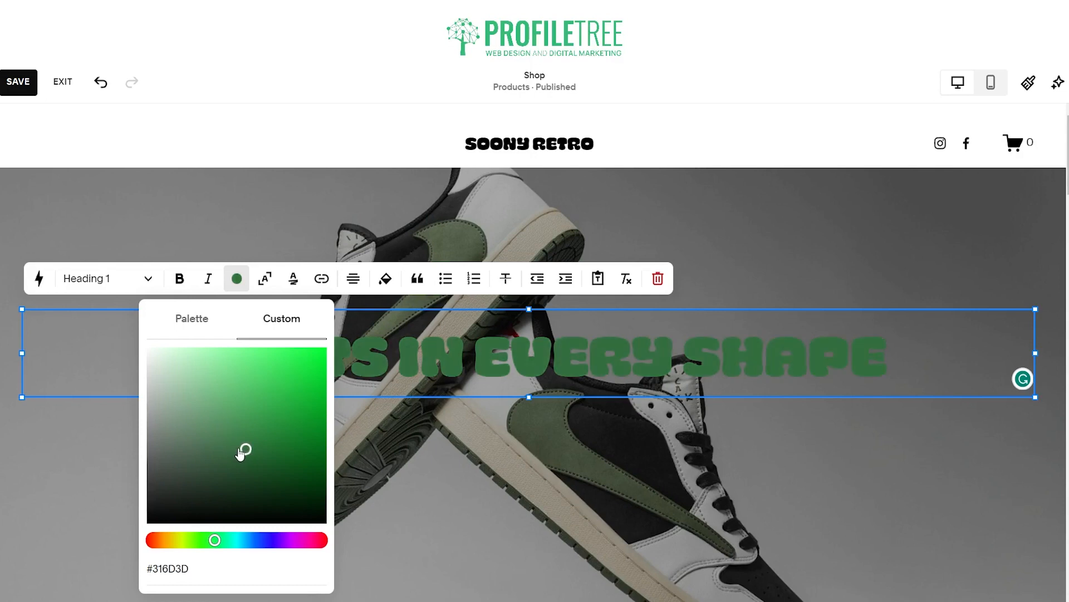
pyautogui.click(446, 493)
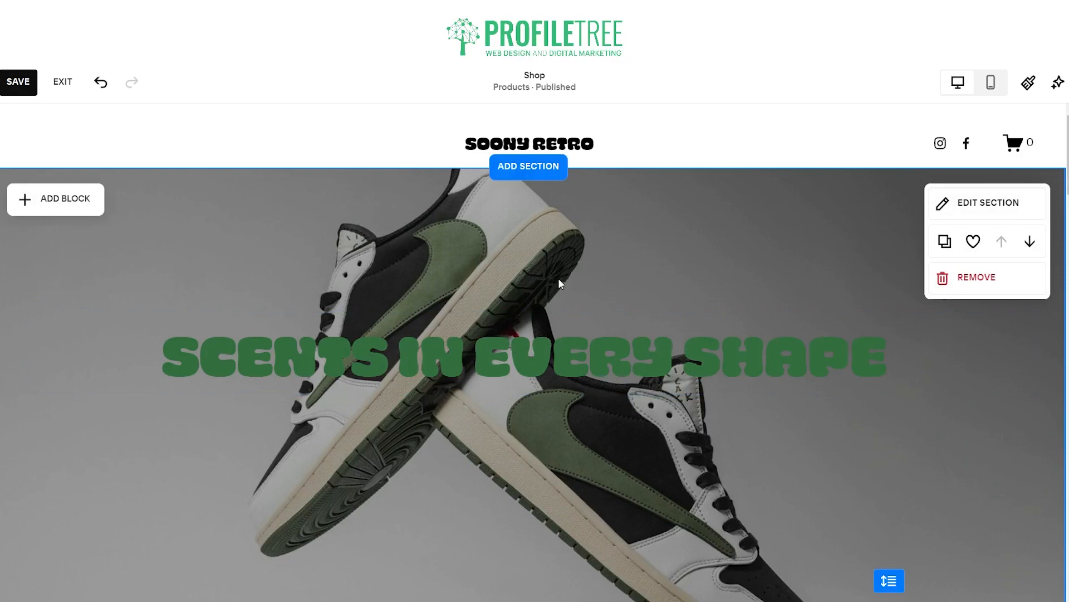
pyautogui.doubleClick(541, 366)
pyautogui.click(313, 350)
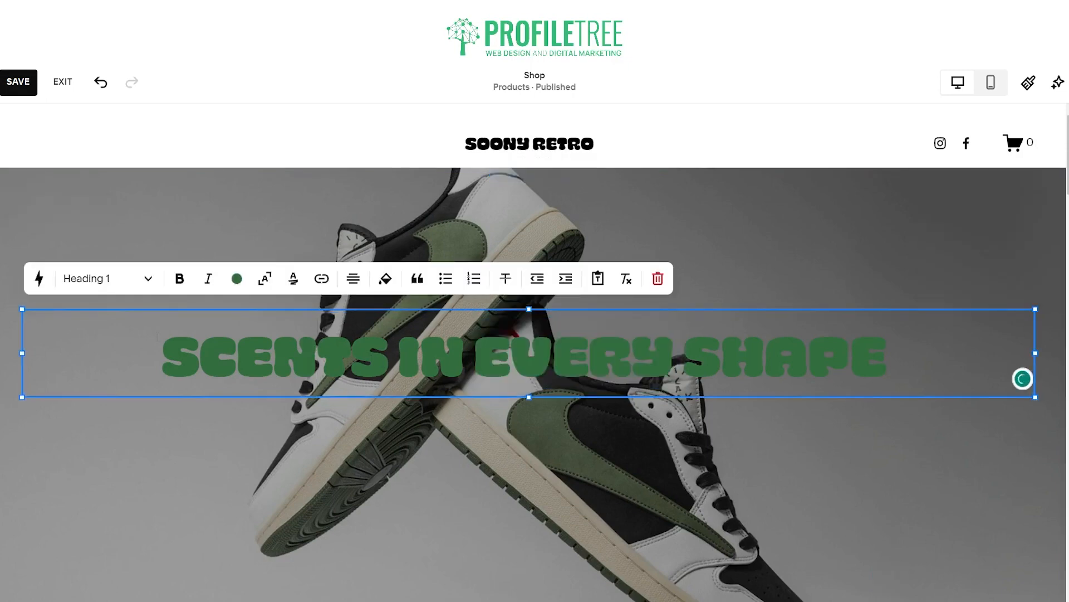
pyautogui.moveTo(158, 337); pyautogui.dragTo(984, 353)
pyautogui.click(878, 230)
pyautogui.click(679, 333)
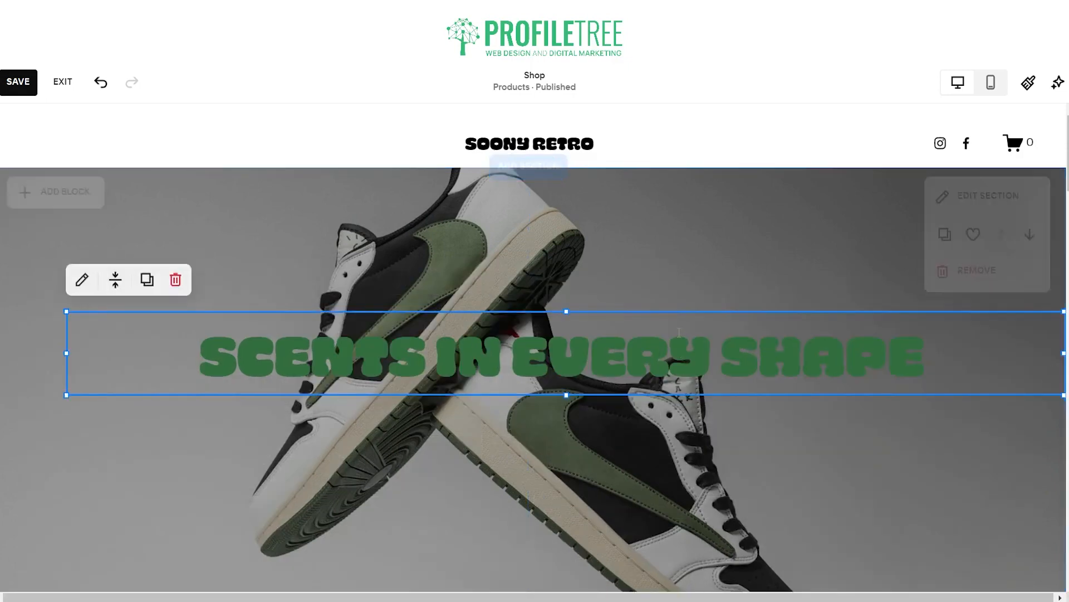
pyautogui.click(679, 333)
pyautogui.press('Escape')
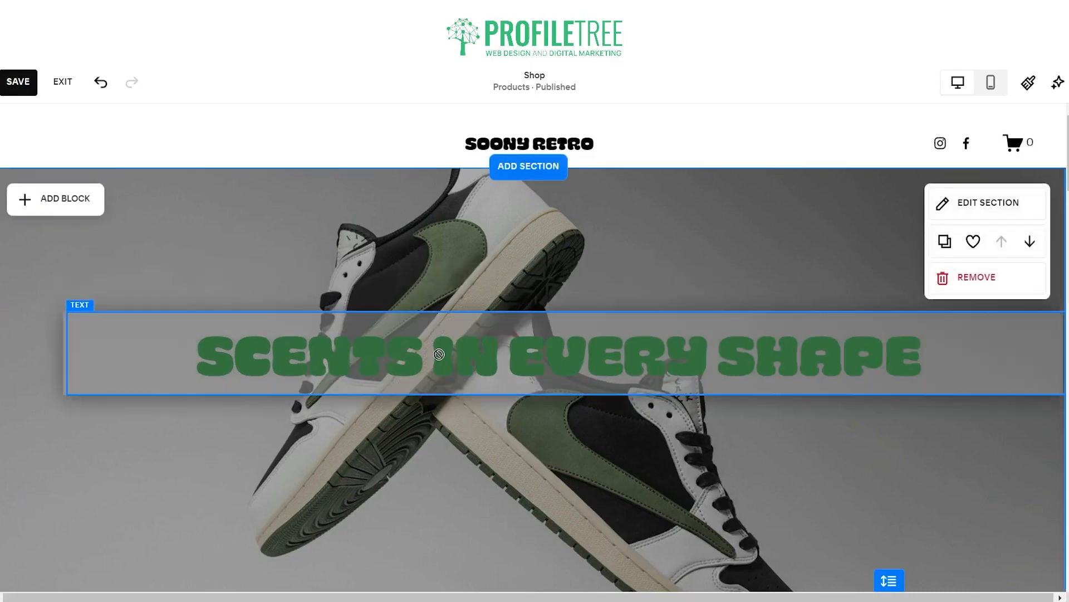
pyautogui.moveTo(468, 368); pyautogui.dragTo(423, 356)
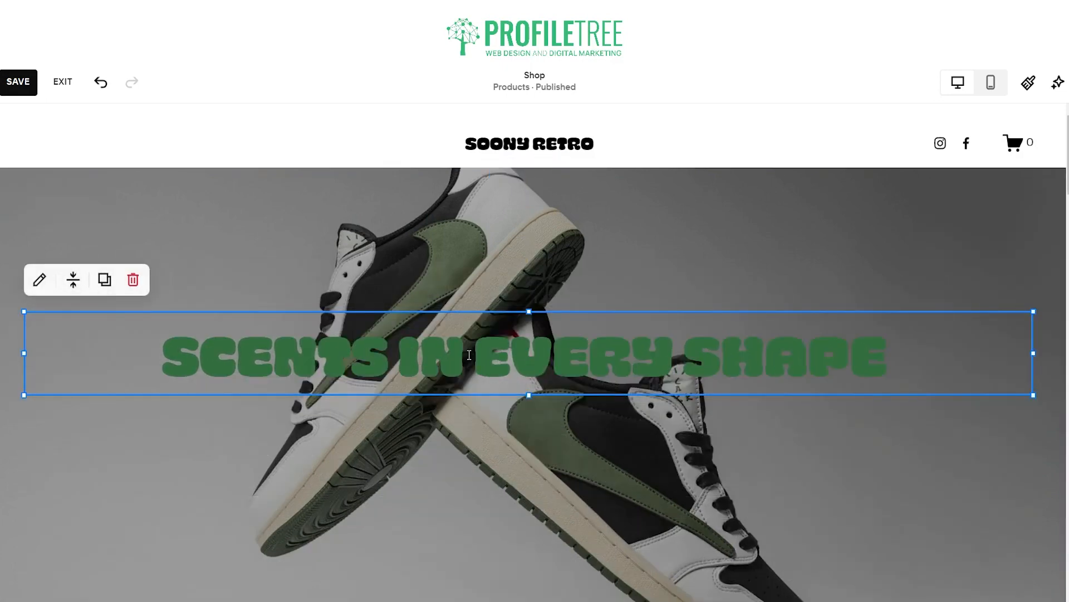
# - Try white as the site header's navigation colour and undo the change
pyautogui.scroll(-9, 381, 462)
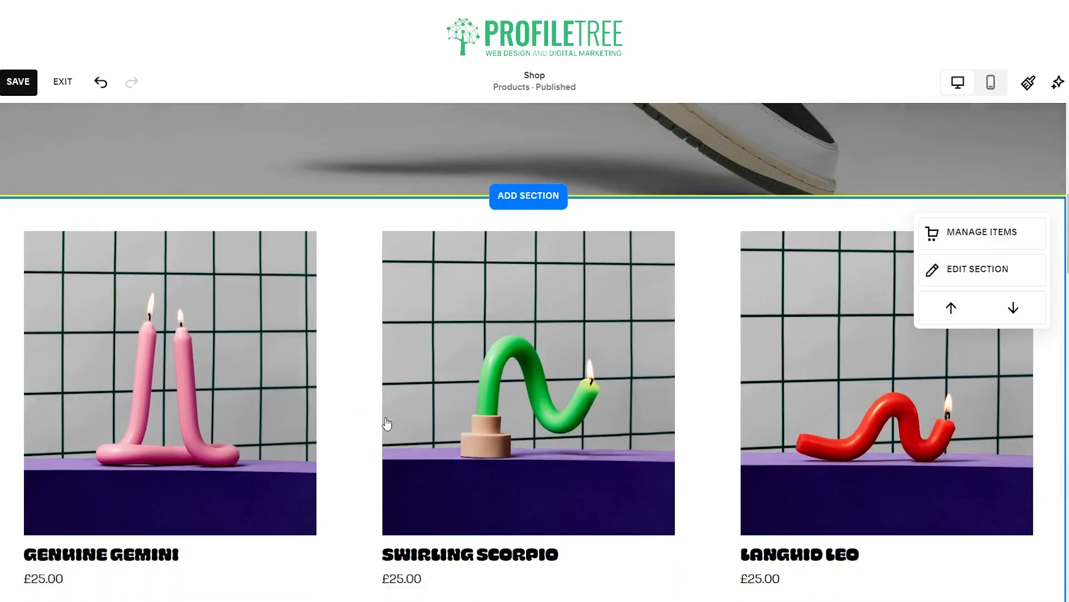
pyautogui.scroll(8, 553, 332)
pyautogui.scroll(2, 449, 429)
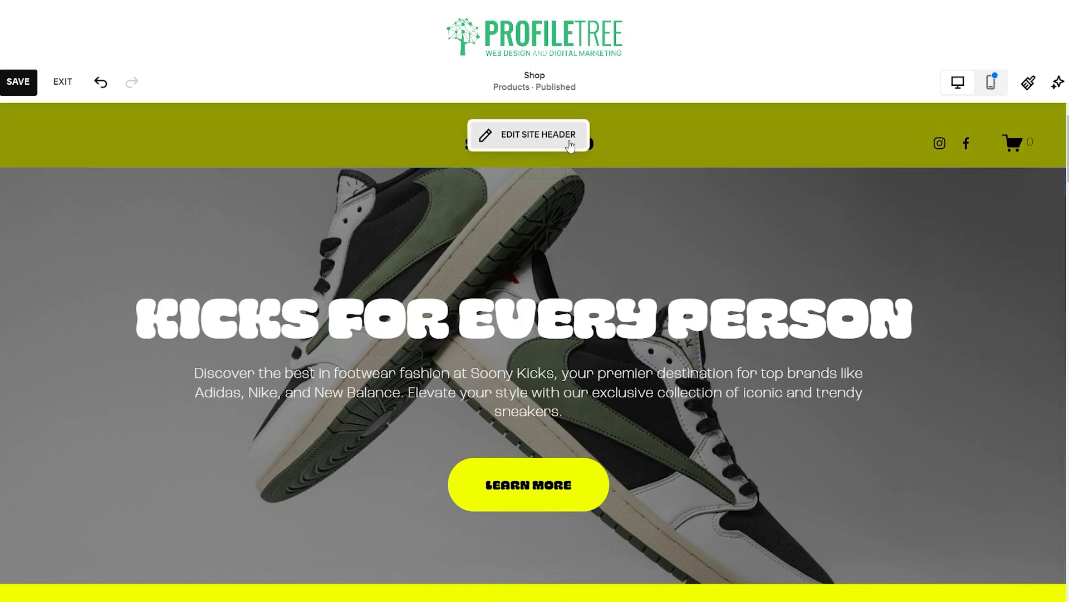
pyautogui.click(570, 146)
pyautogui.click(1017, 200)
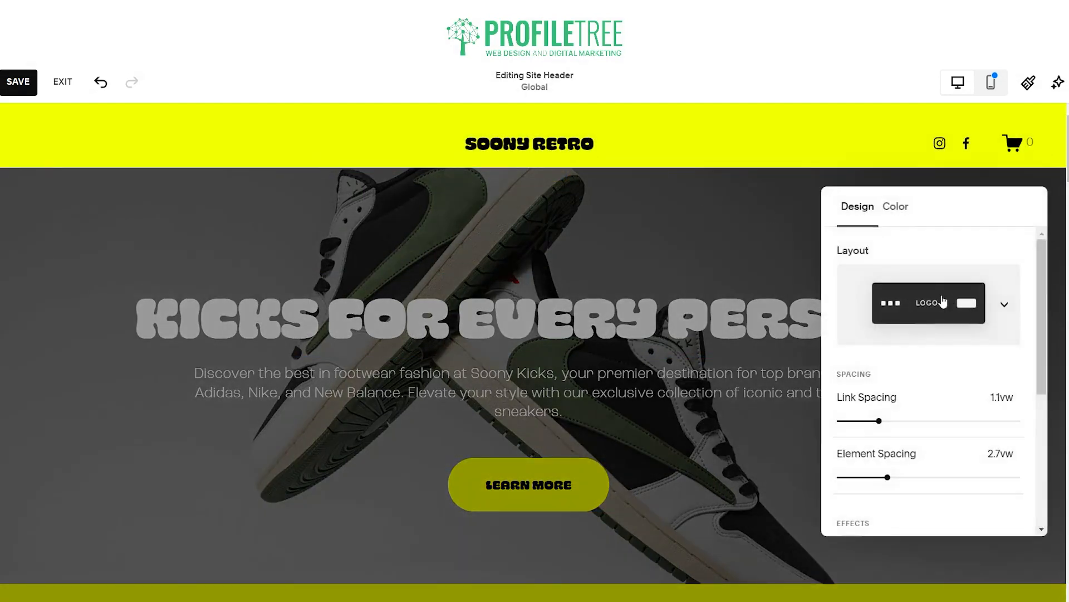
pyautogui.click(896, 208)
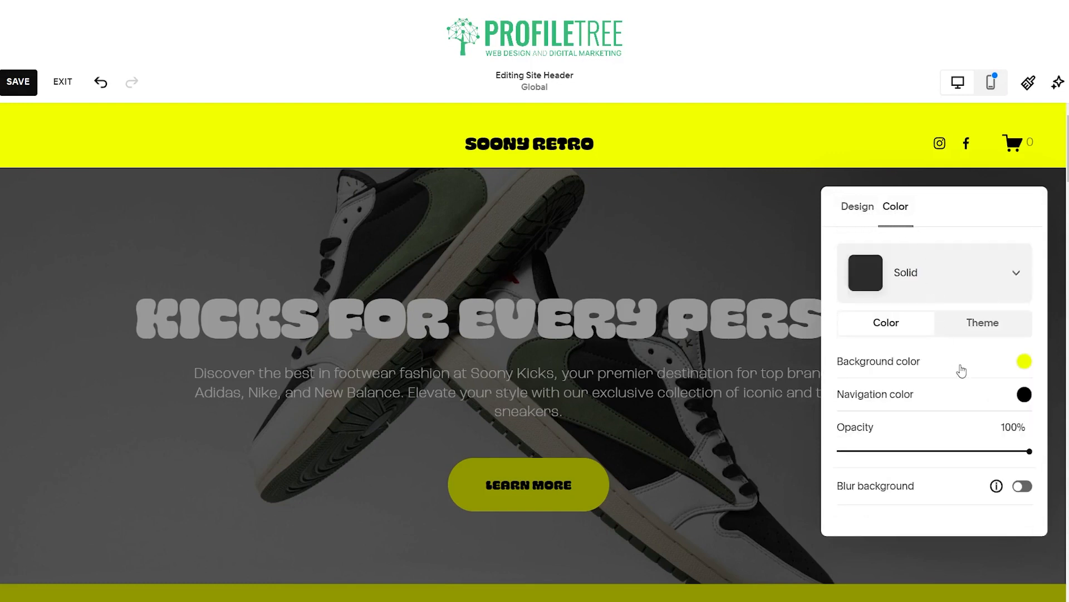
pyautogui.click(1015, 393)
pyautogui.click(883, 361)
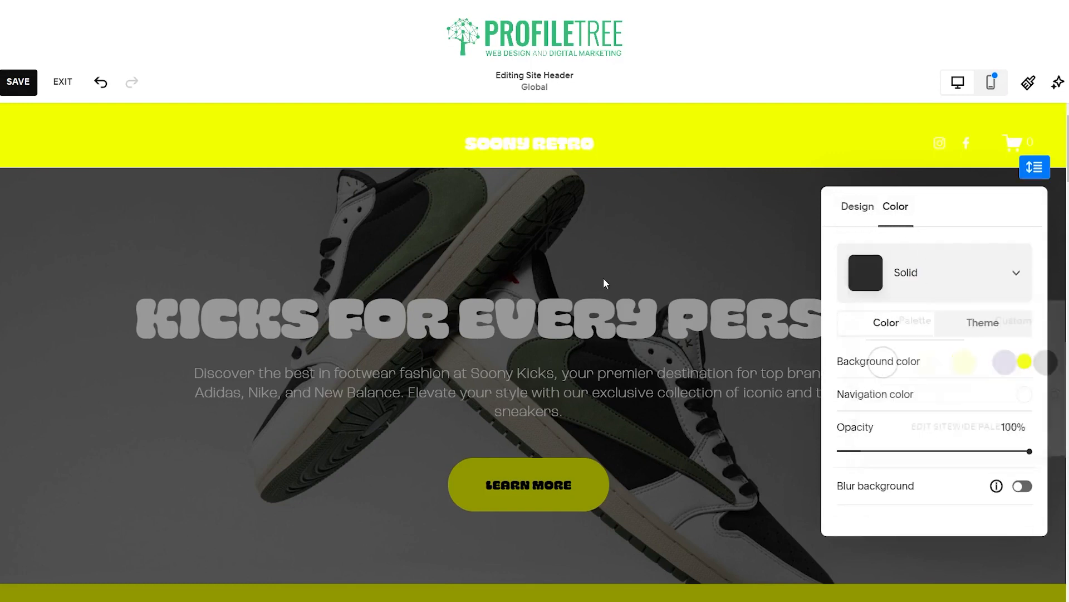
pyautogui.click(604, 279)
pyautogui.click(625, 236)
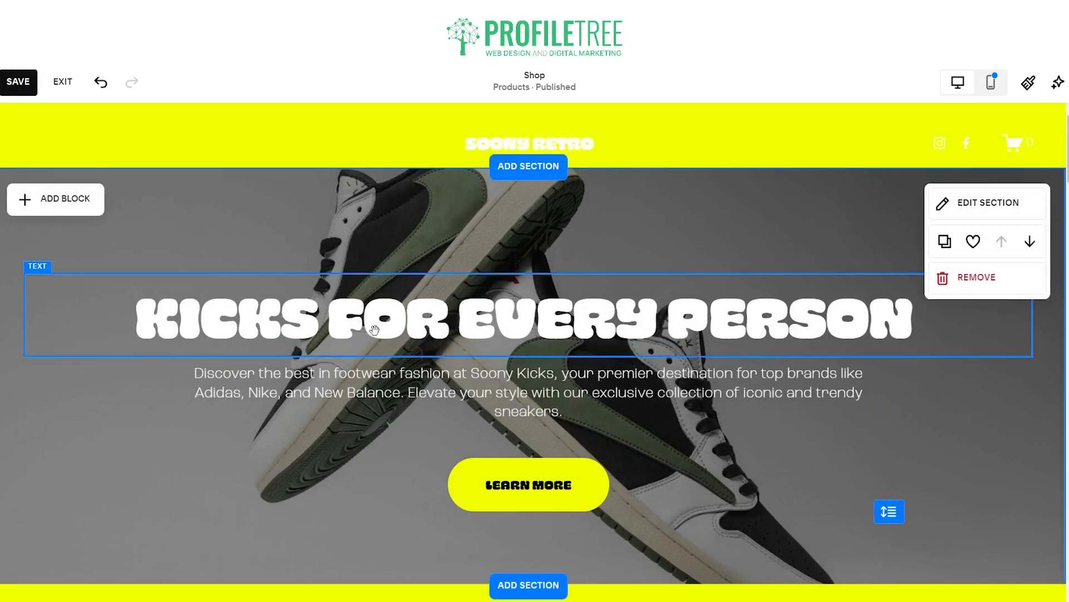
pyautogui.hotkey('ctrl', 'z')
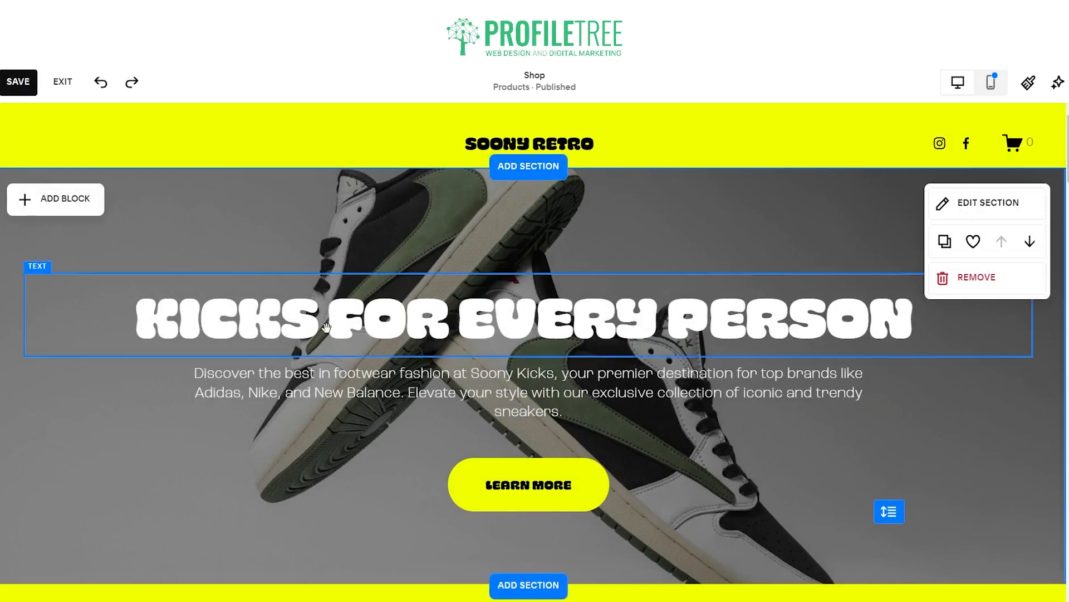
# - Compare the KICKS FOR EVERY PERSON banner with the yellow introduction section below it to review the page's look
pyautogui.click(544, 322)
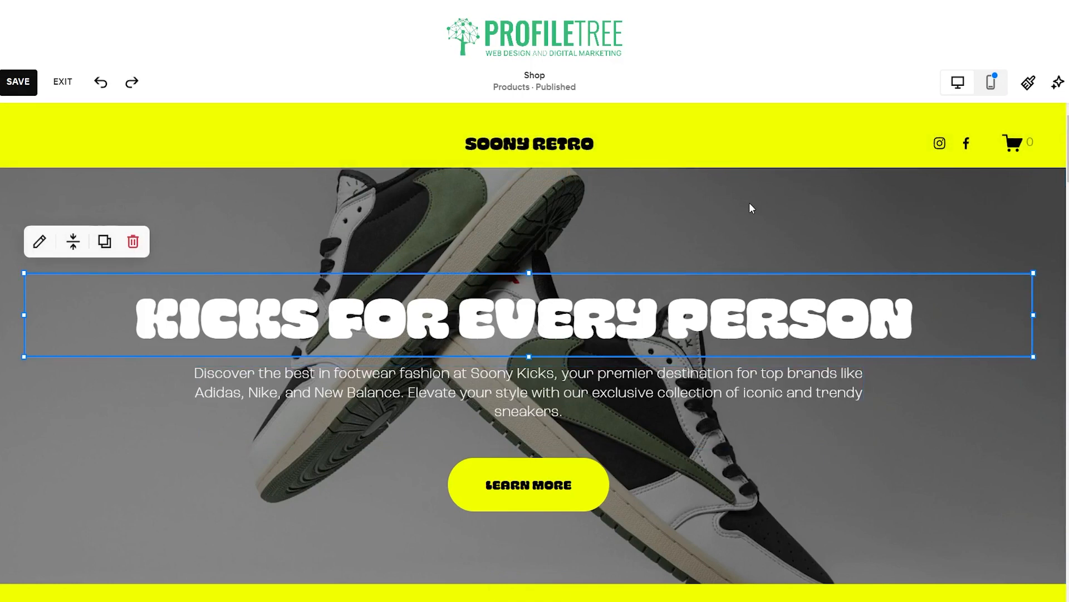
pyautogui.scroll(-5, 751, 212)
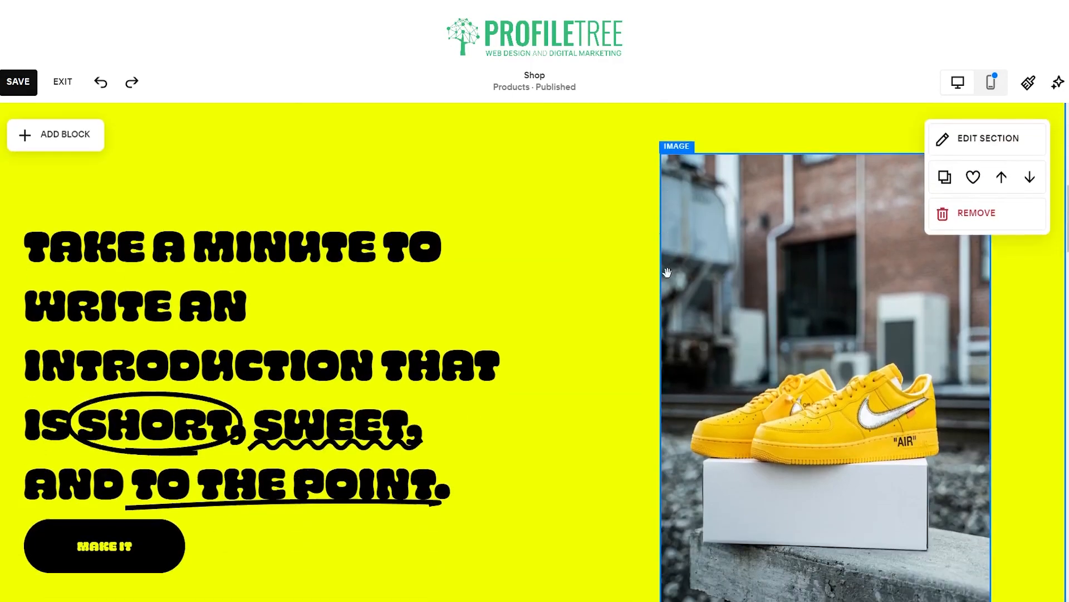
pyautogui.scroll(3, 626, 271)
pyautogui.scroll(3, 626, 271)
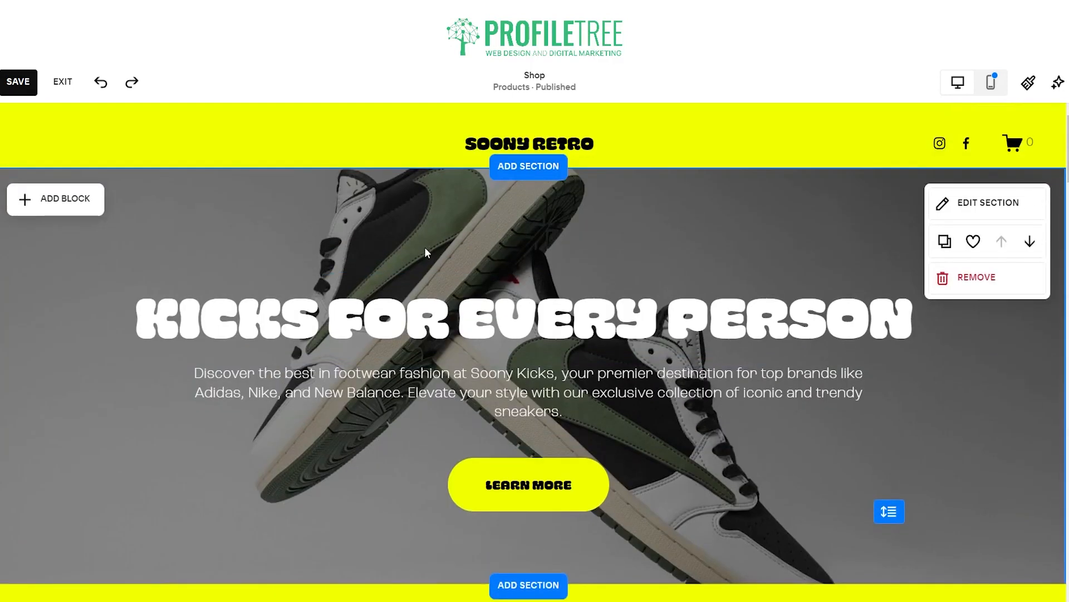
pyautogui.scroll(-1, 355, 224)
pyautogui.scroll(1, 448, 189)
pyautogui.scroll(-8, 484, 501)
pyautogui.scroll(-1, 485, 500)
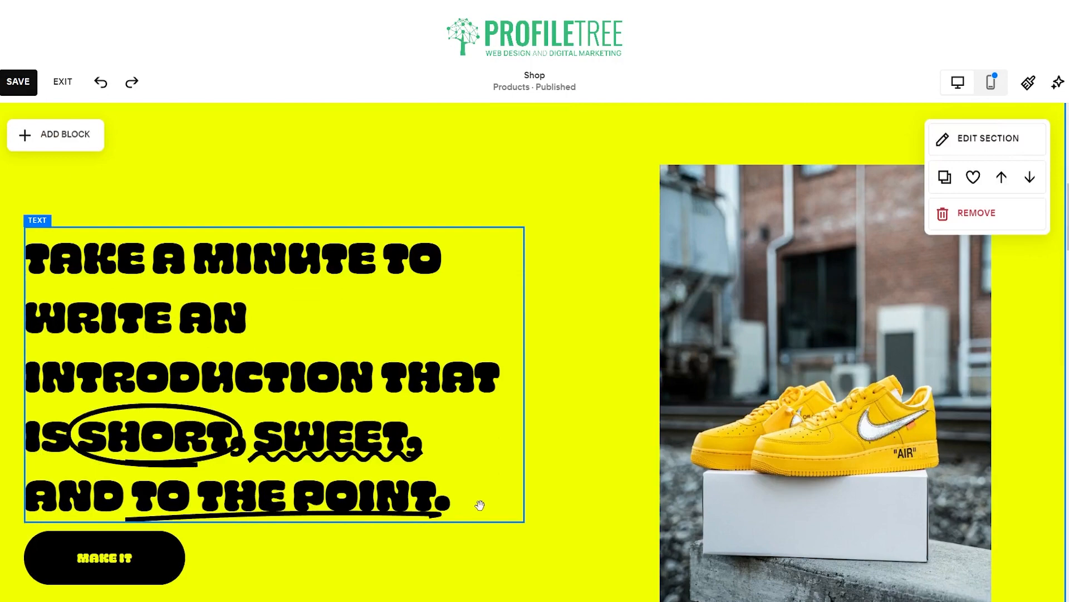
pyautogui.scroll(9, 480, 506)
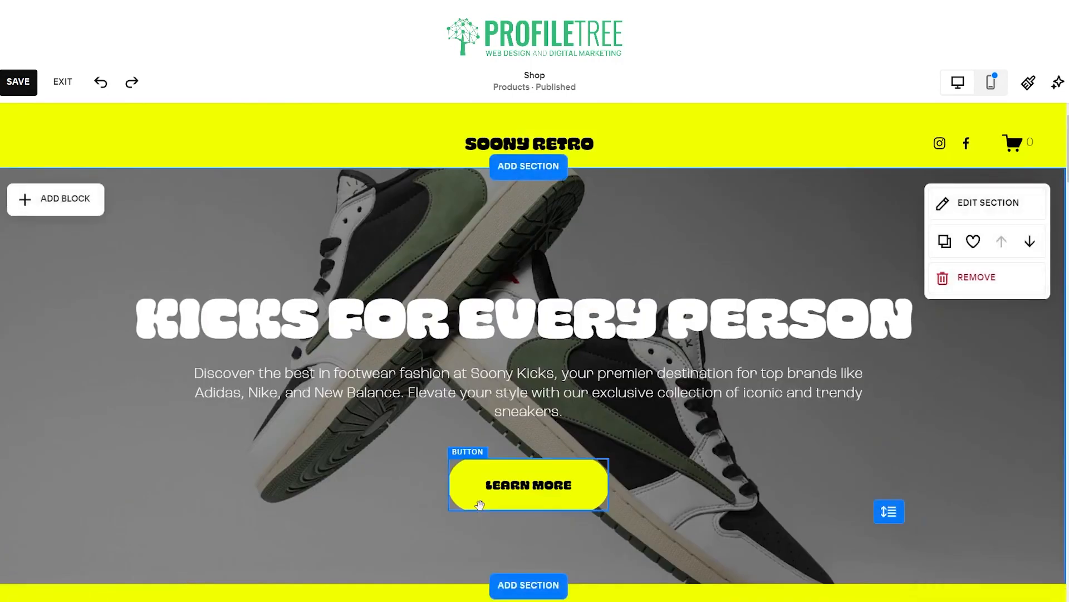
pyautogui.scroll(-8, 481, 505)
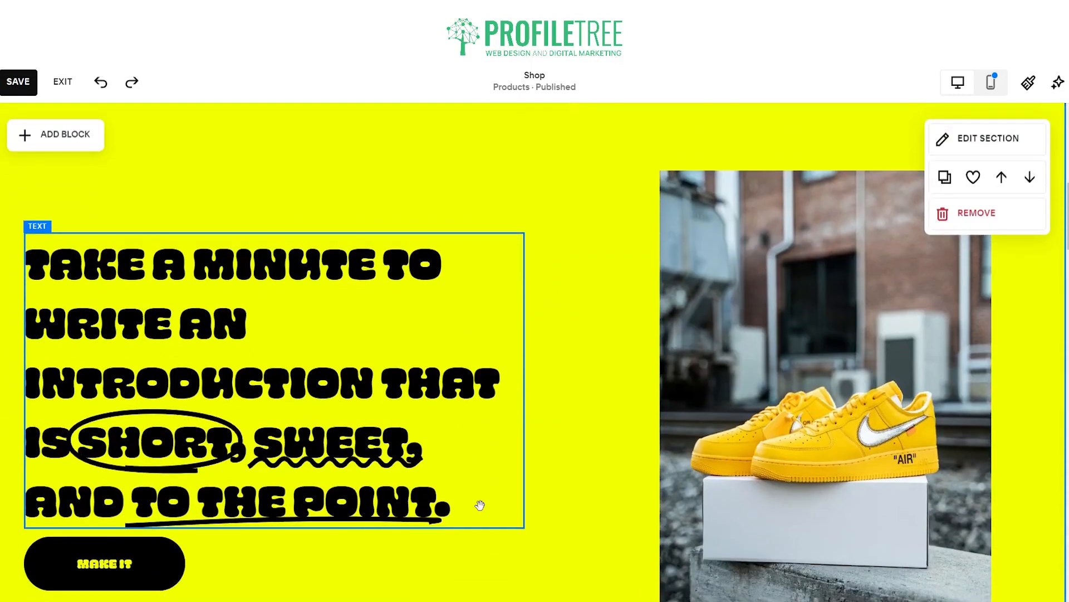
pyautogui.scroll(8, 480, 505)
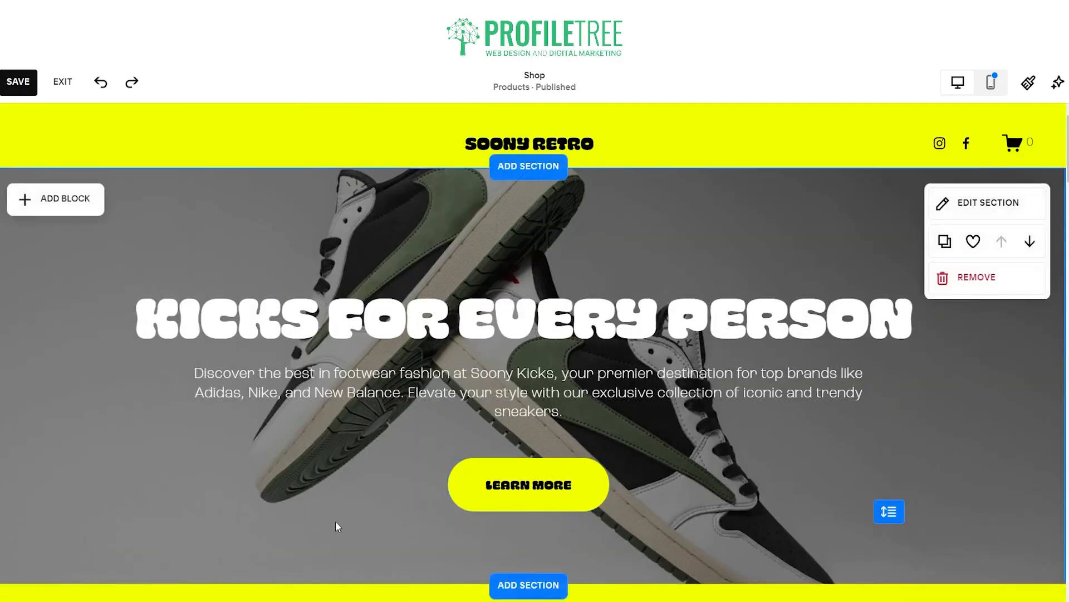
pyautogui.scroll(-8, 356, 503)
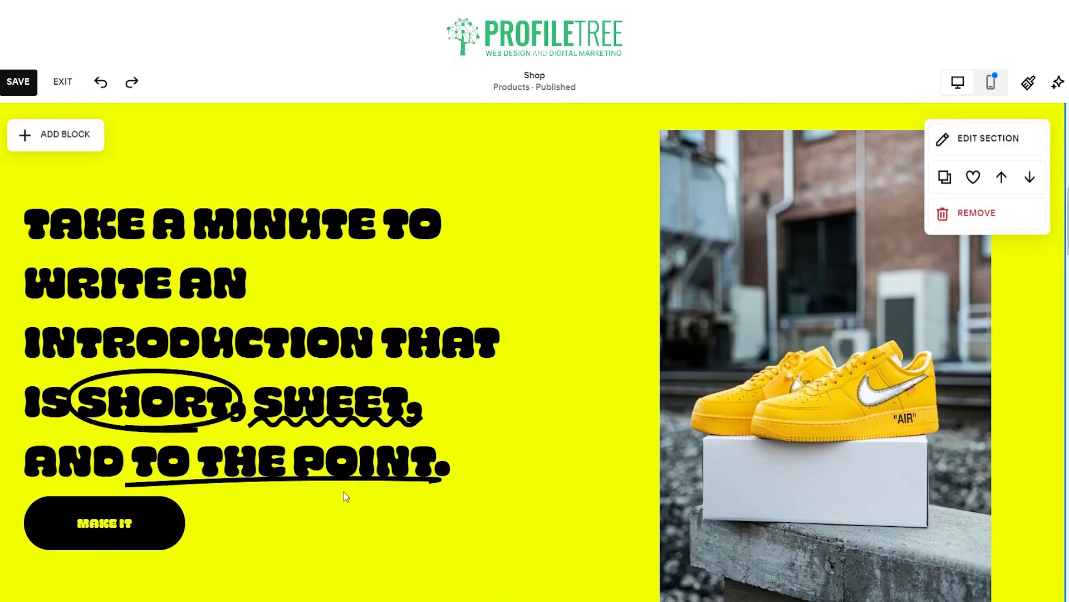
# - Add a blank section between the KICKS FOR EVERY PERSON banner and the yellow introduction section
pyautogui.scroll(3, 345, 495)
pyautogui.click(510, 241)
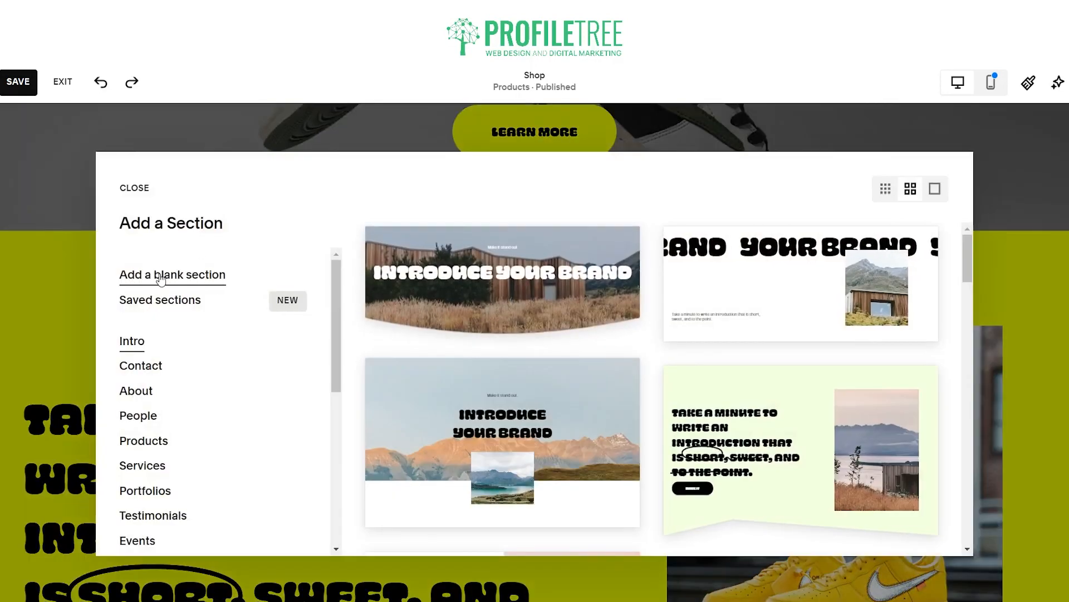
pyautogui.click(160, 278)
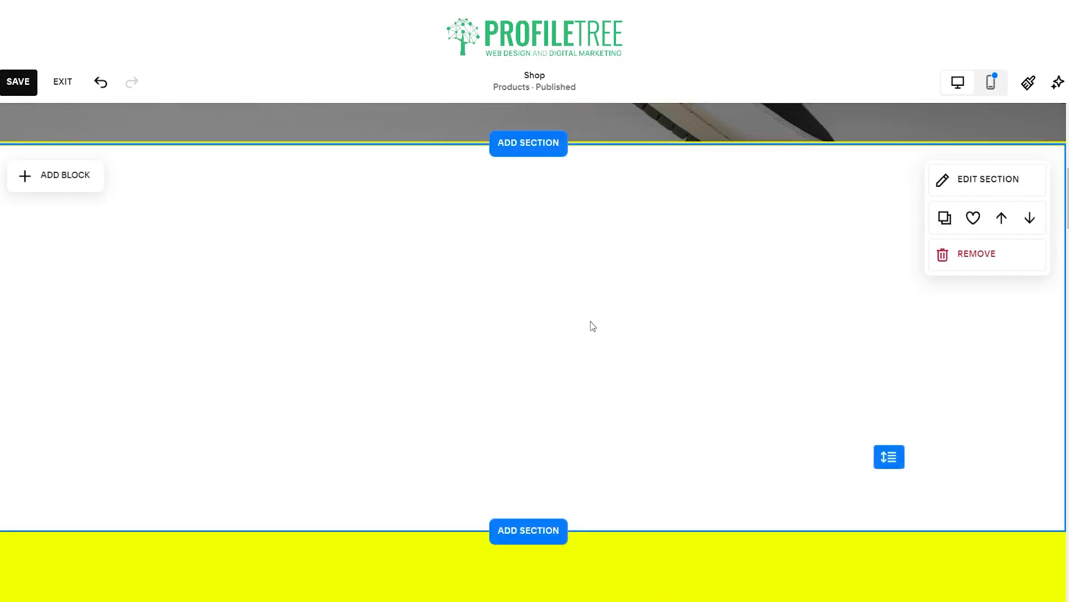
# - Insert a Scrolling block in the blank section and try to move it up to the section's upper edge
pyautogui.click(57, 175)
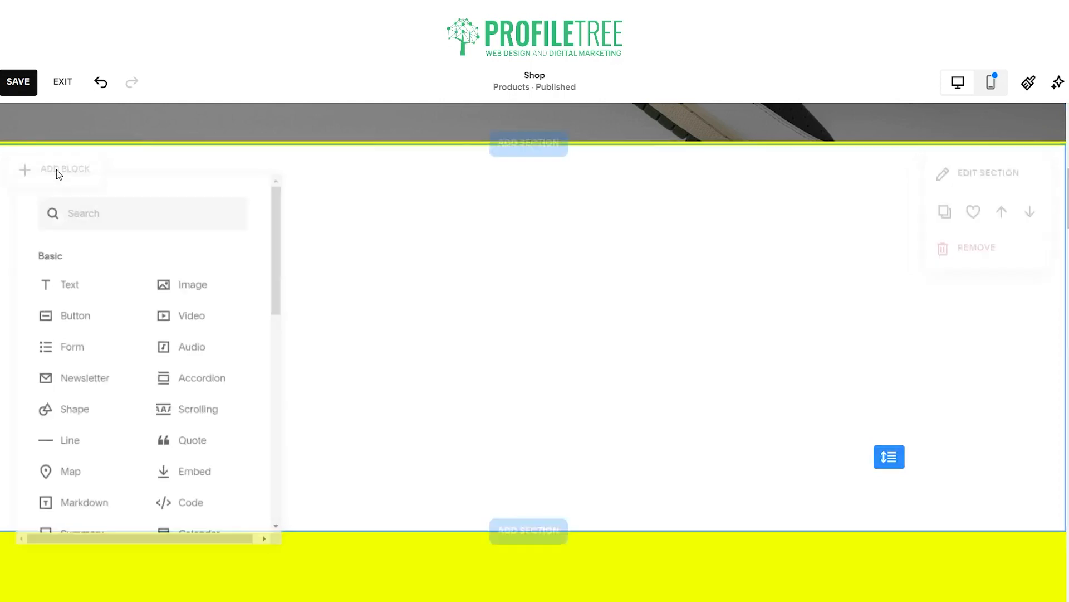
pyautogui.click(172, 417)
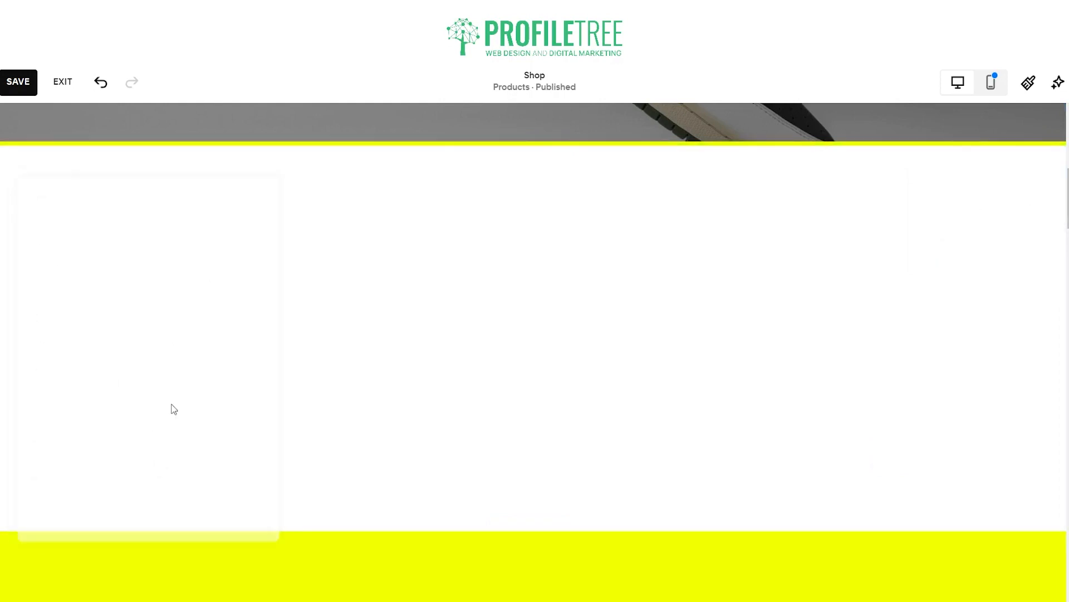
pyautogui.click(292, 196)
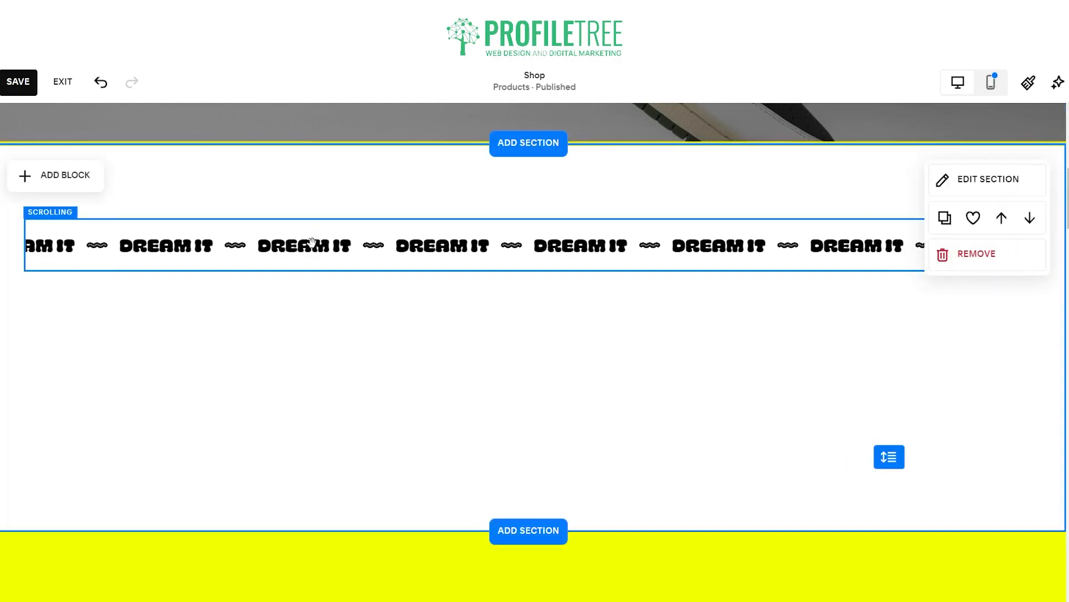
pyautogui.click(360, 249)
pyautogui.moveTo(361, 249); pyautogui.dragTo(365, 205)
pyautogui.click(566, 451)
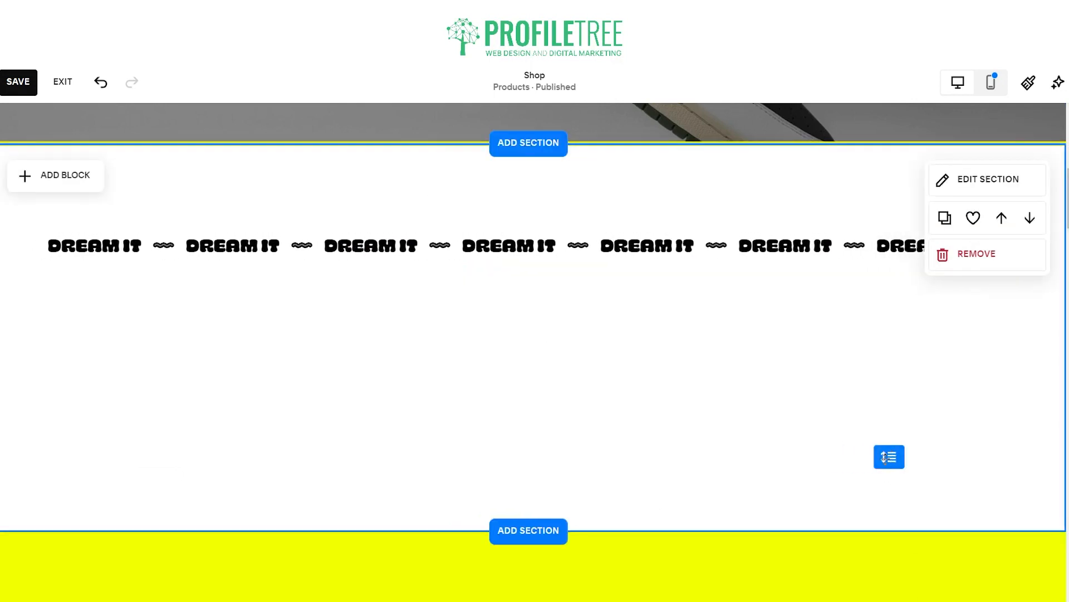
# - Shrink the scrolling text section's grid to two rows and turn off its Fill Screen option
pyautogui.moveTo(888, 454); pyautogui.dragTo(873, 243)
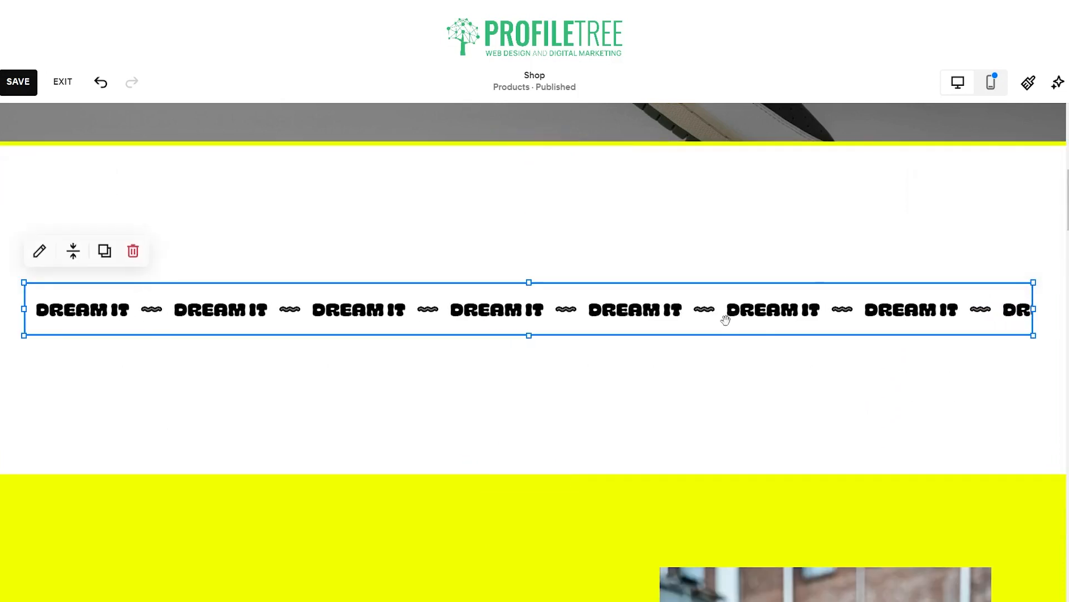
pyautogui.moveTo(725, 317); pyautogui.dragTo(694, 207)
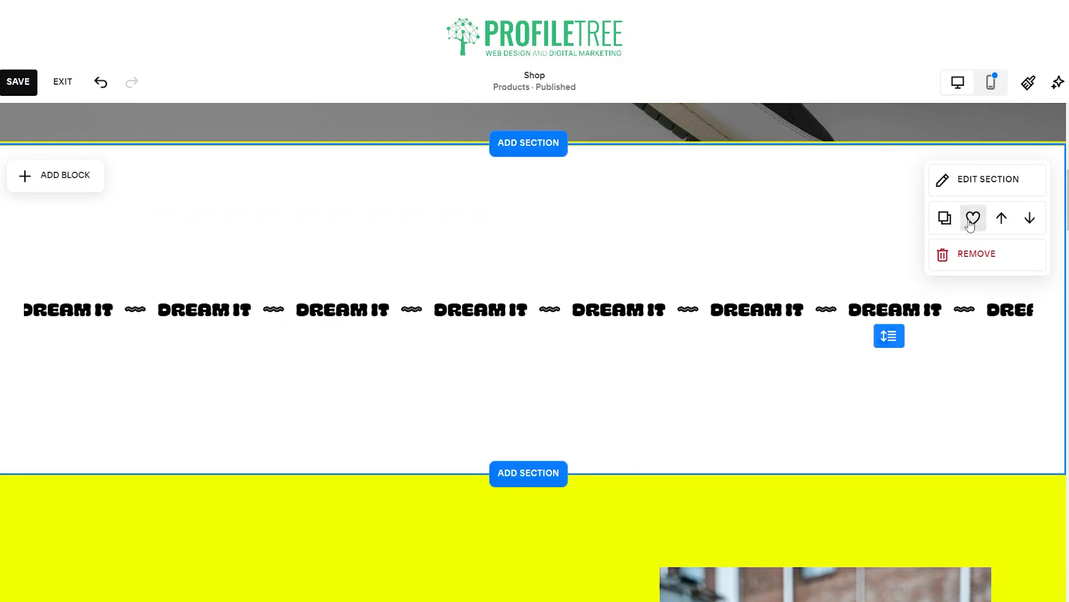
pyautogui.click(967, 178)
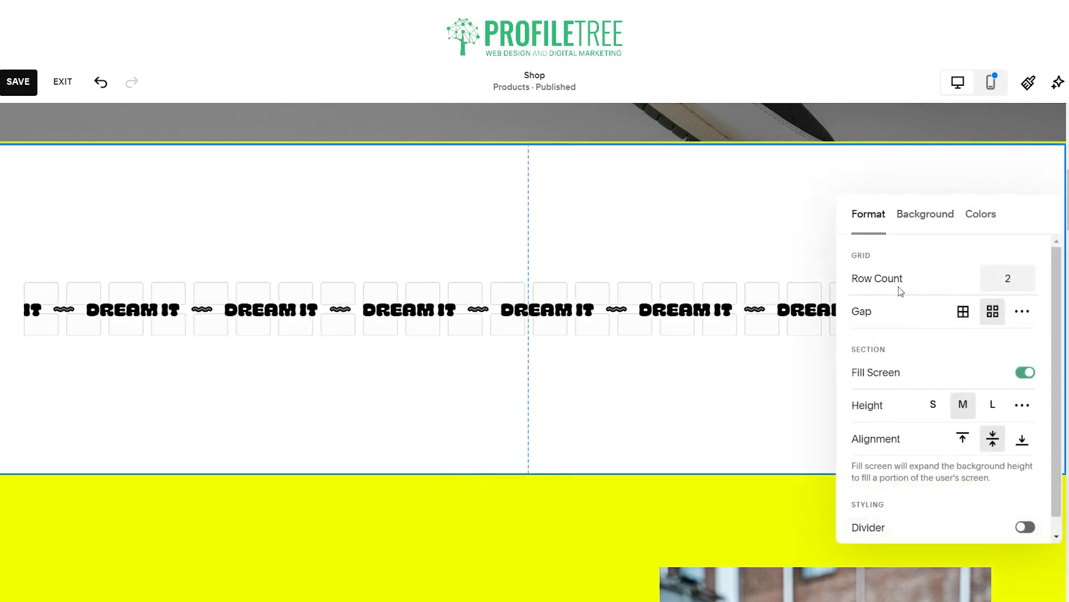
pyautogui.click(1031, 373)
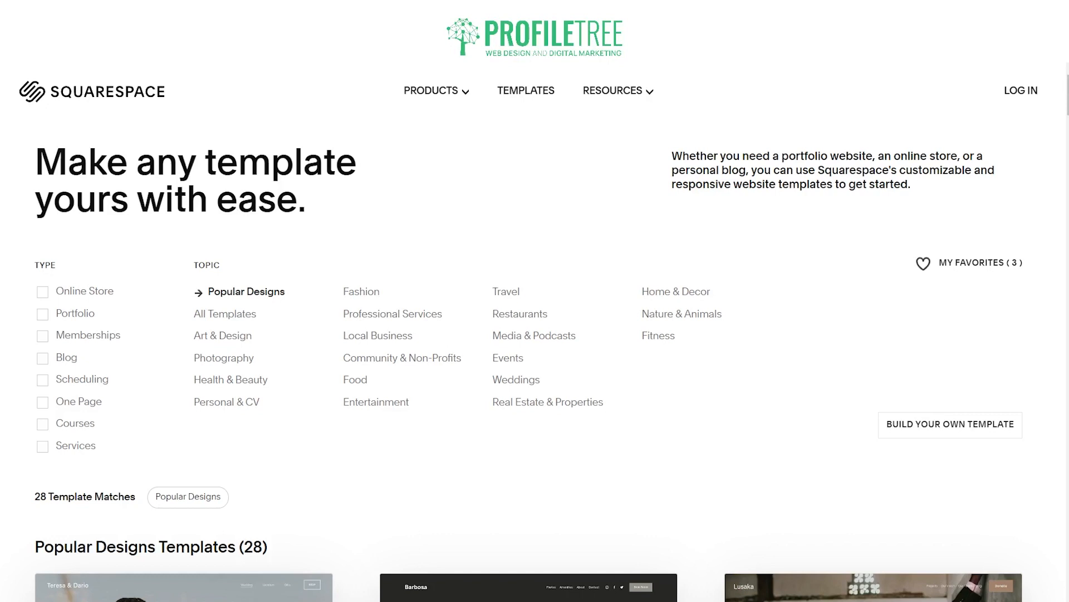
# - Filter the Squarespace template gallery by the Online Store type
pyautogui.moveTo(306, 207); pyautogui.dragTo(34, 163)
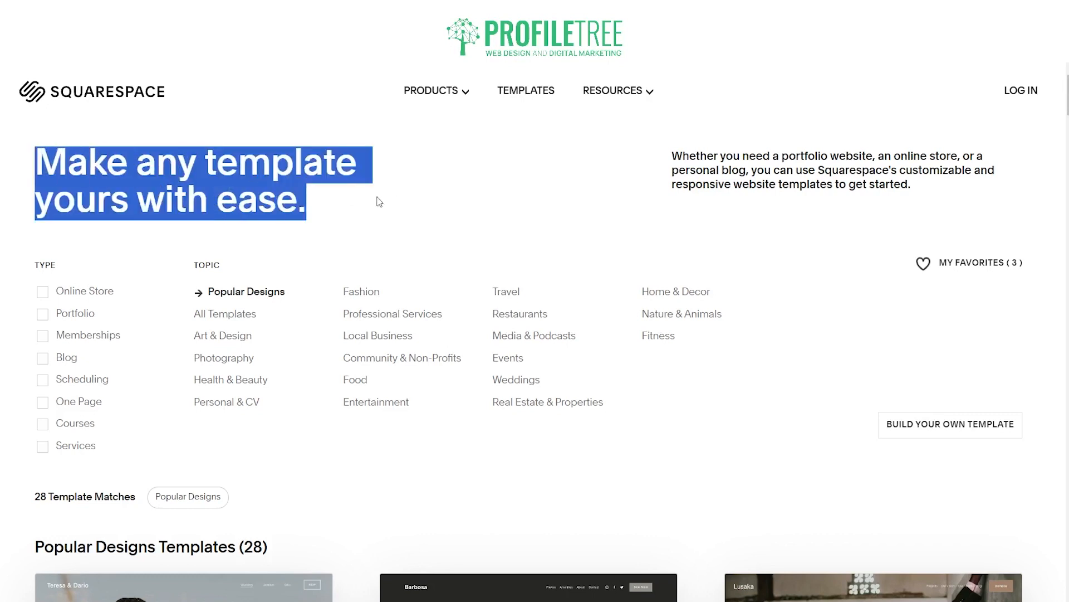
pyautogui.click(318, 222)
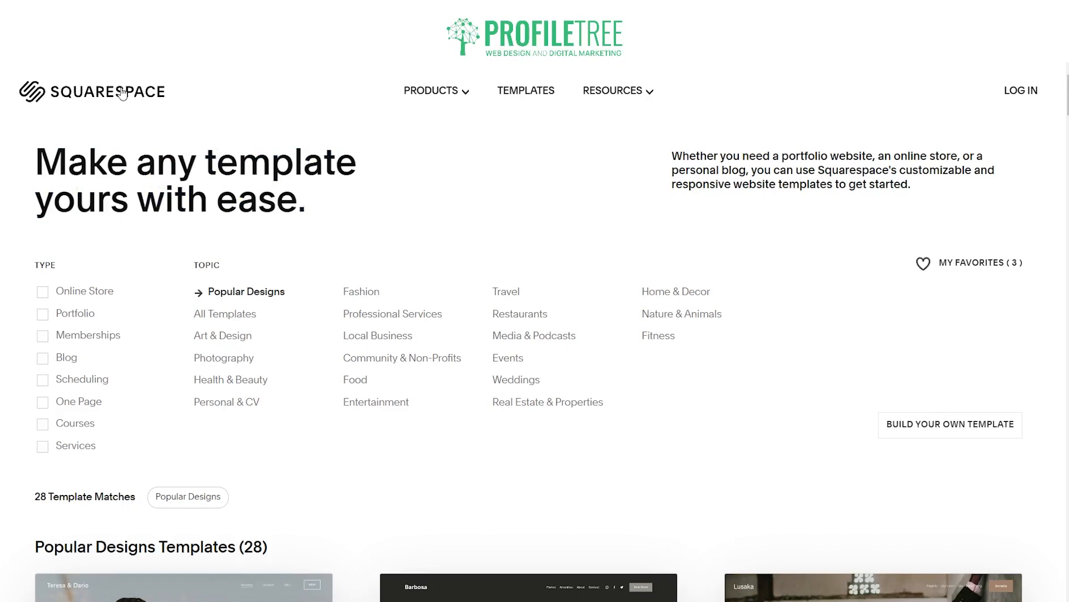
pyautogui.scroll(-1, 120, 106)
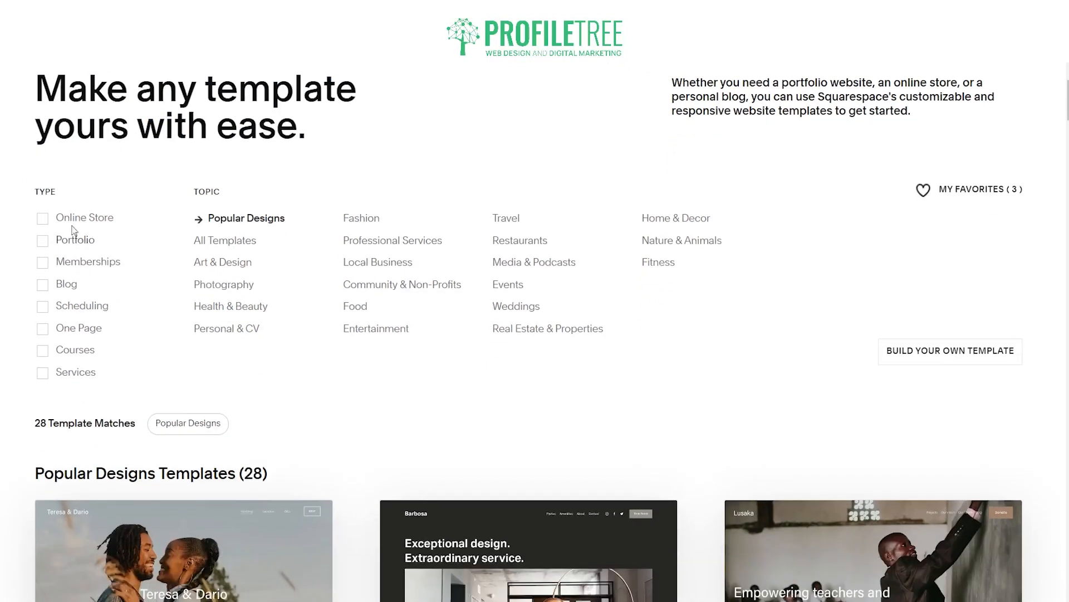
pyautogui.click(41, 222)
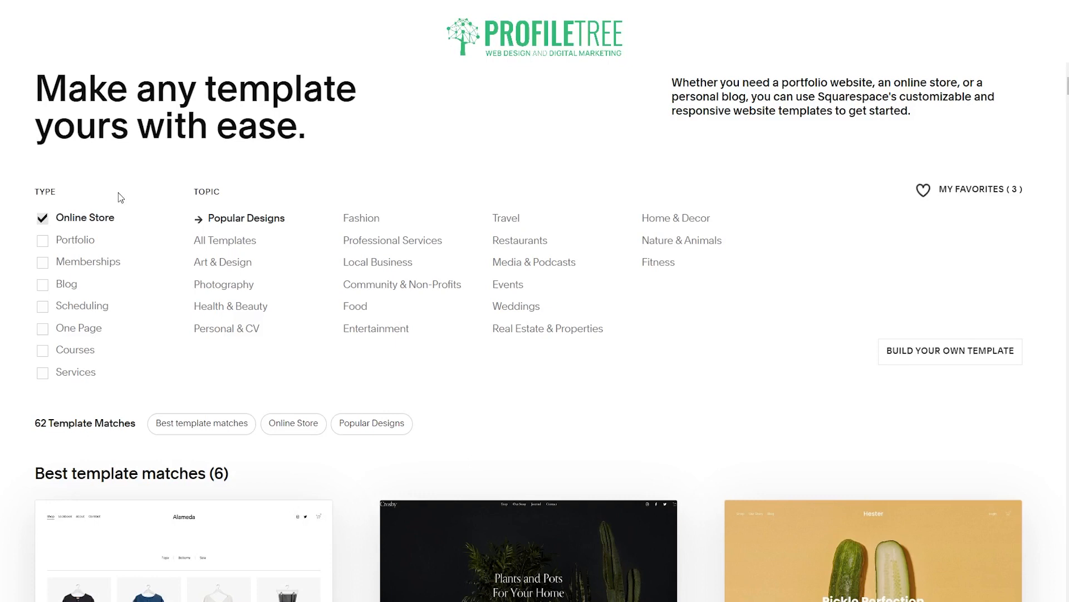
# - Browse the filtered templates, from the best template matches down to the Online Store group
pyautogui.scroll(-3, 356, 287)
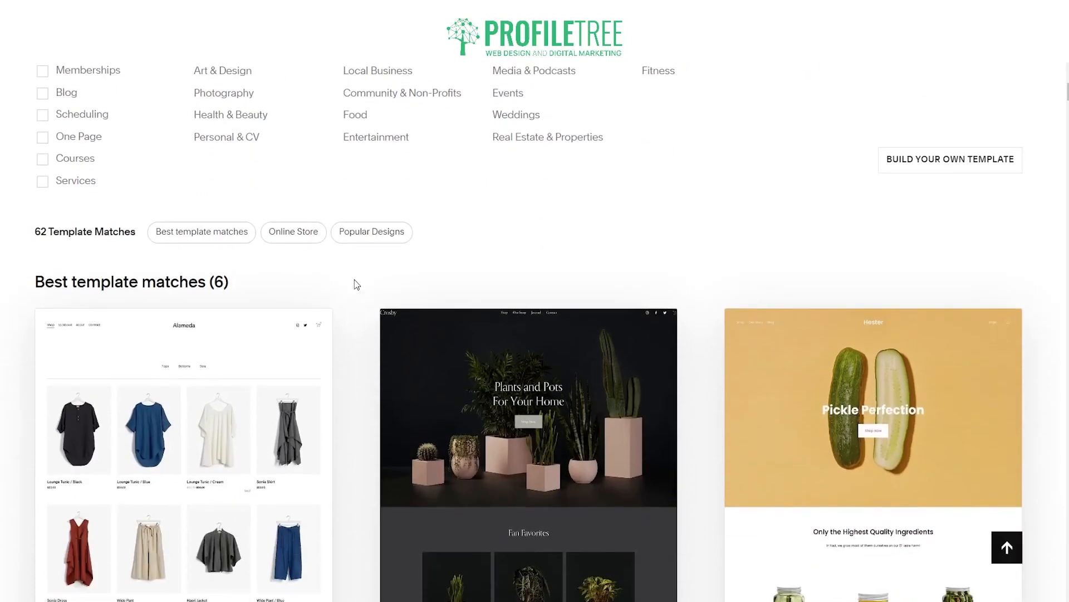
pyautogui.scroll(-1, 356, 284)
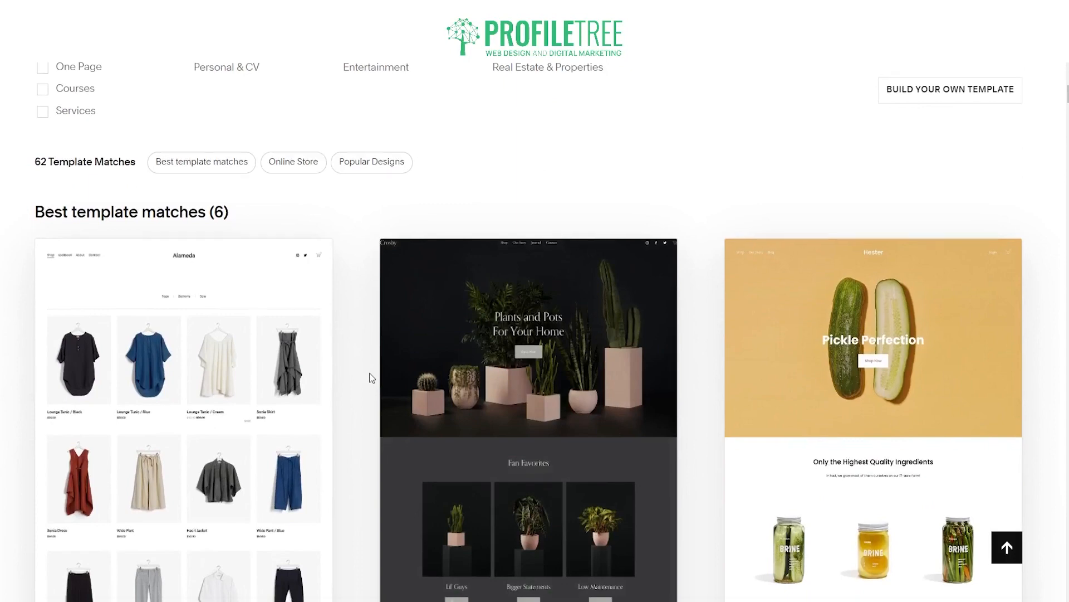
pyautogui.scroll(-5, 369, 376)
pyautogui.scroll(7, 370, 378)
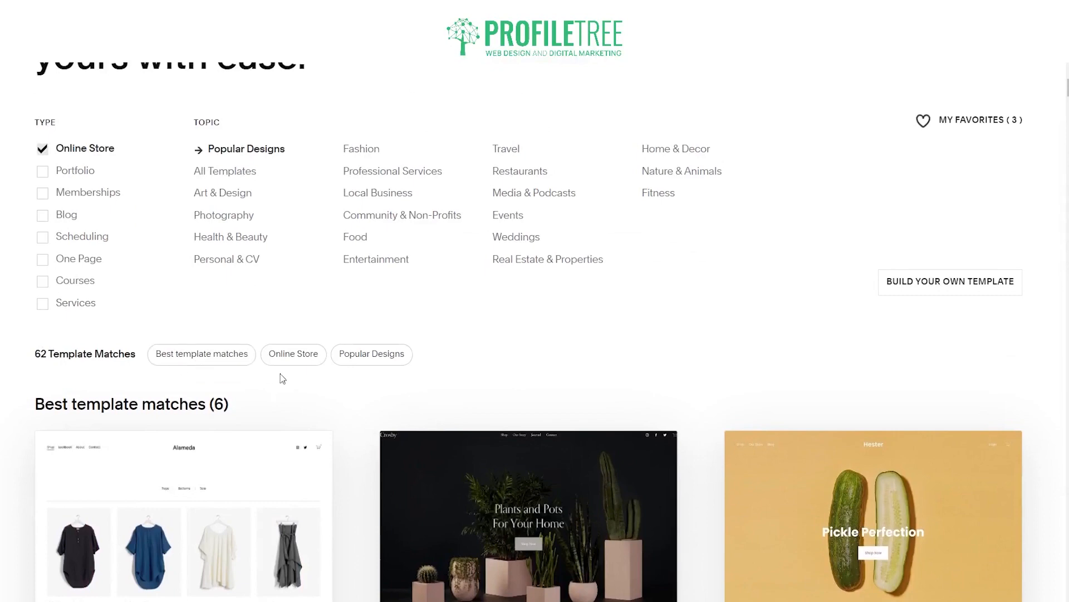
pyautogui.scroll(-6, 363, 396)
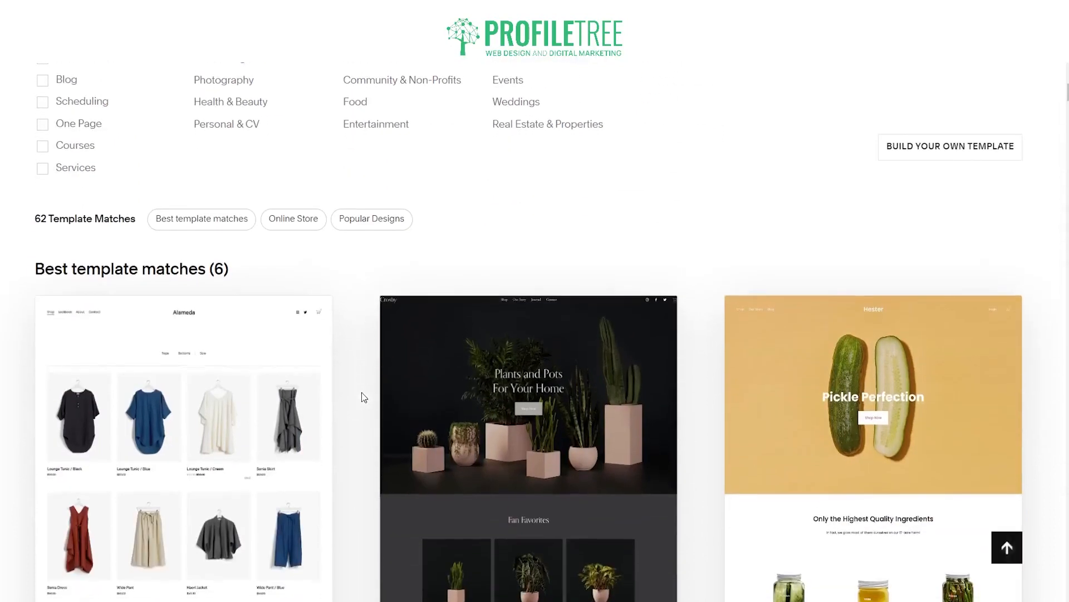
pyautogui.scroll(-14, 362, 396)
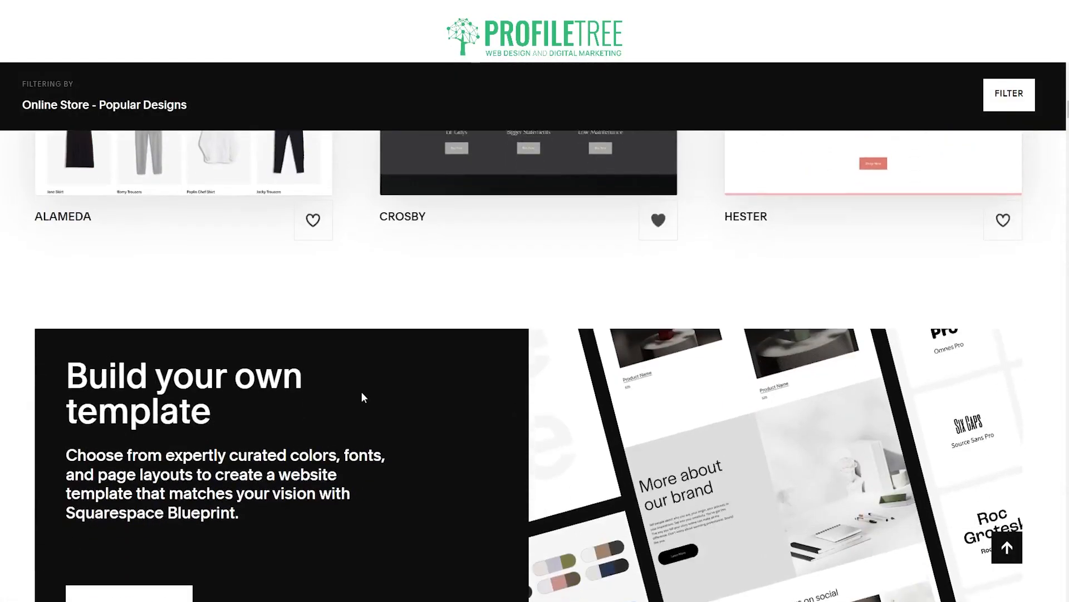
pyautogui.scroll(-12, 363, 396)
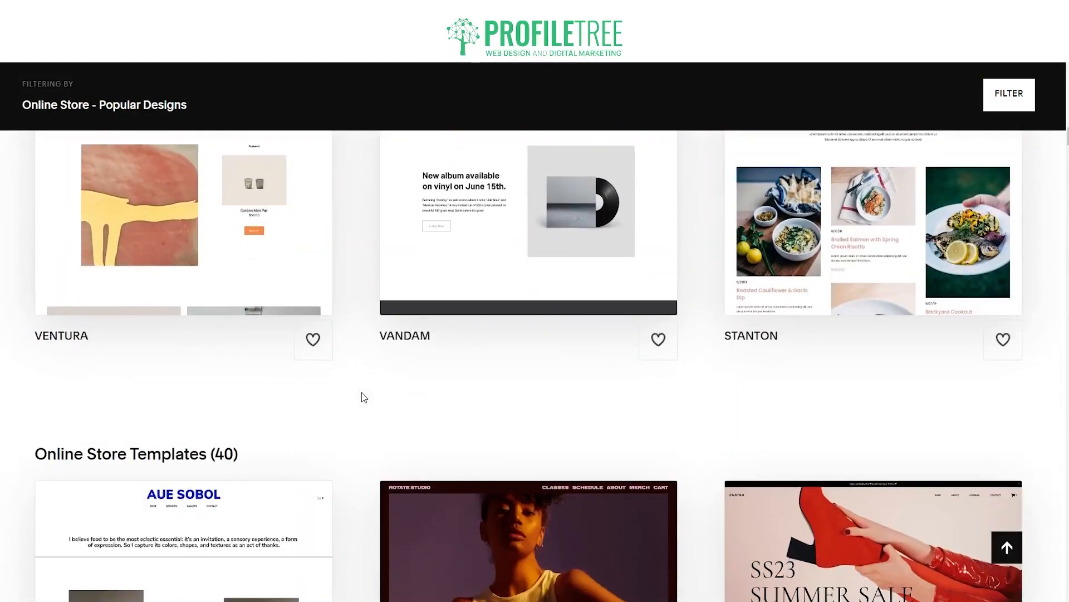
# - Browse the Online Store templates down to the row with Singularity, Galena and Lexington
pyautogui.scroll(-1, 363, 397)
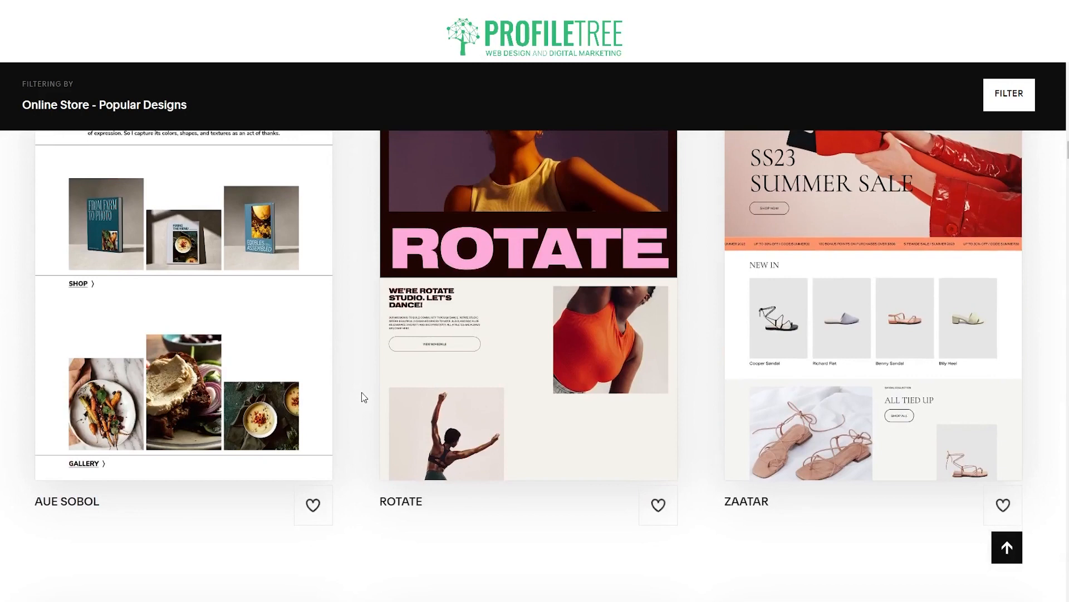
pyautogui.scroll(-8, 363, 395)
pyautogui.scroll(2, 362, 396)
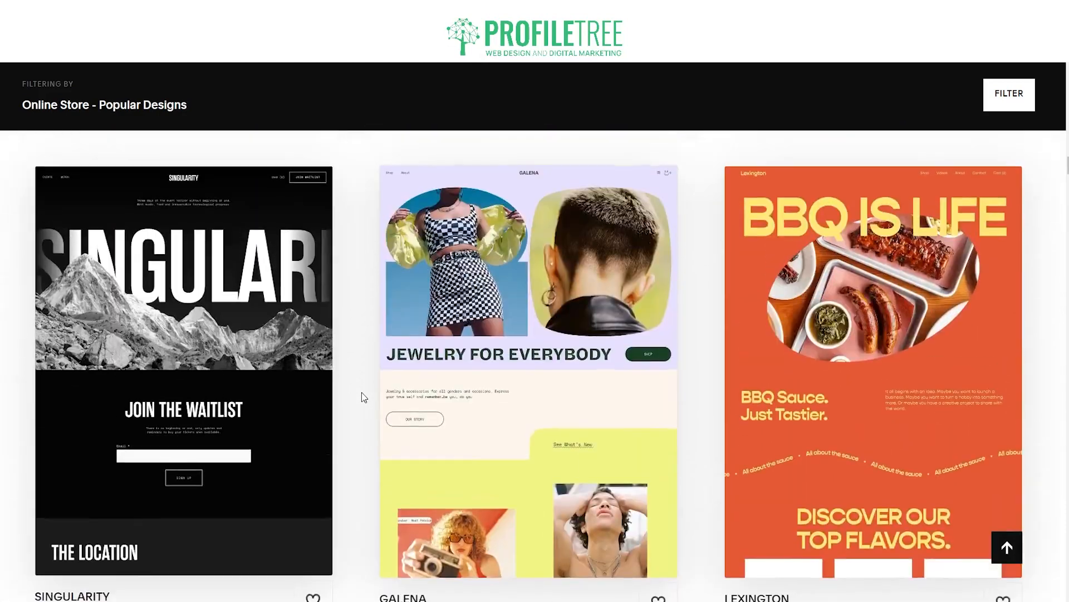
pyautogui.scroll(-1, 362, 392)
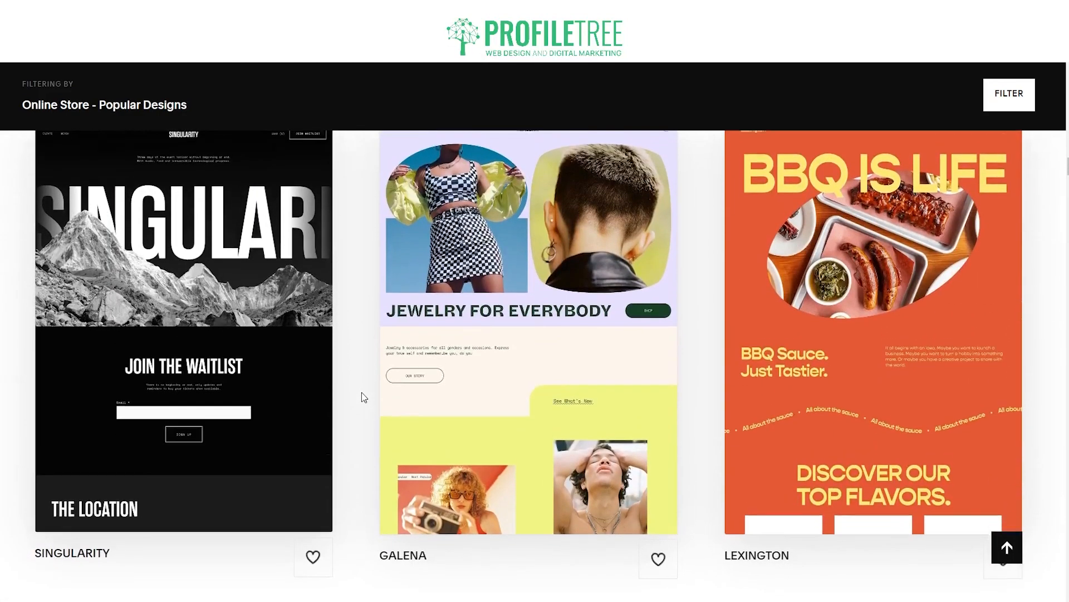
pyautogui.moveTo(578, 365)
pyautogui.scroll(1, 578, 365)
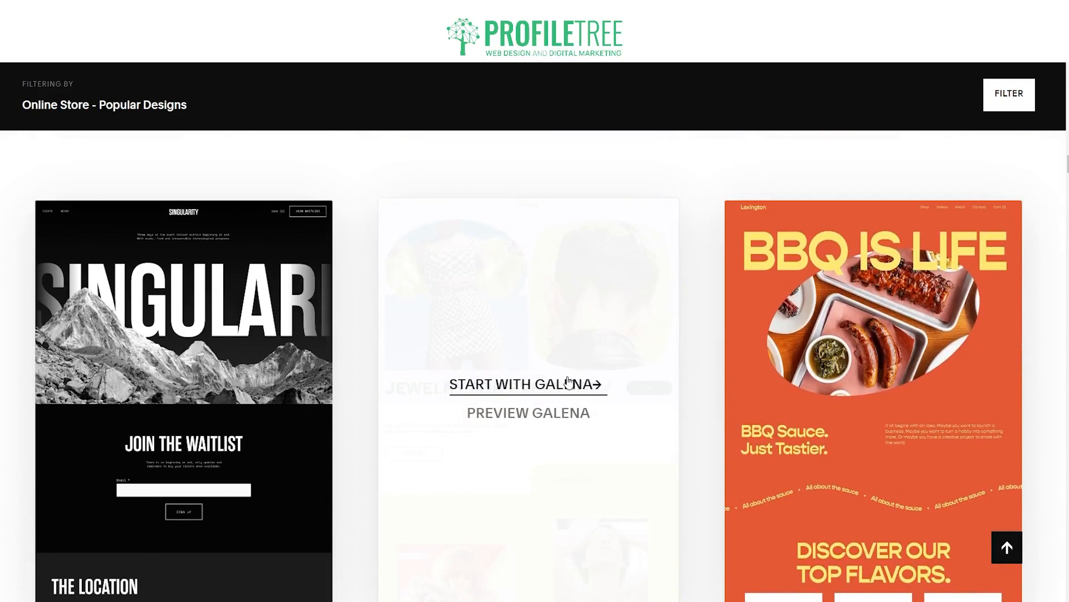
# - Preview the Galena template and look through its home page and Shop page
pyautogui.click(522, 412)
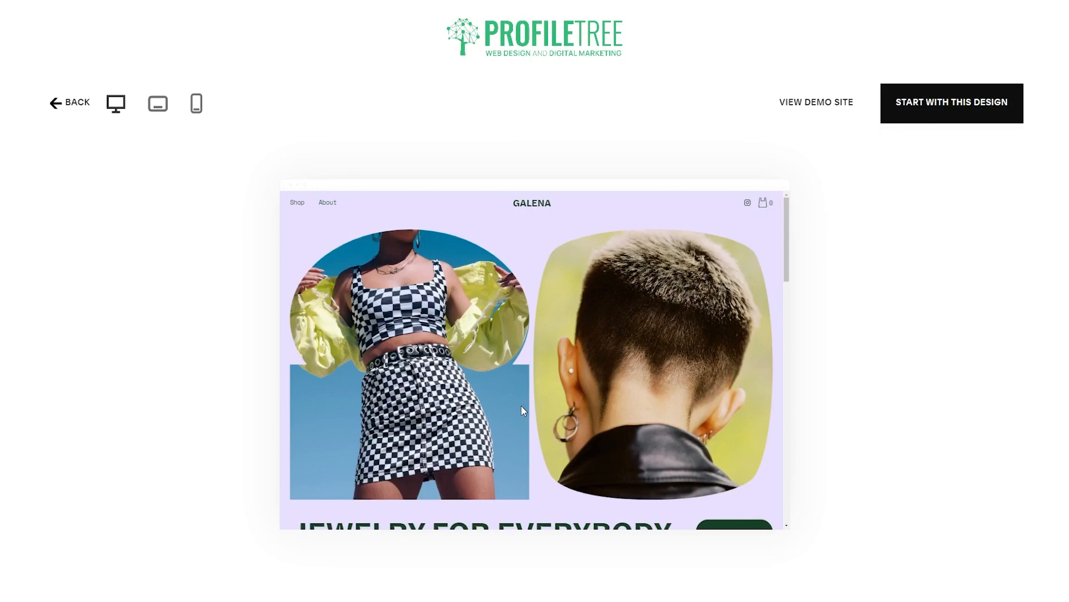
pyautogui.scroll(-8, 522, 406)
pyautogui.click(295, 204)
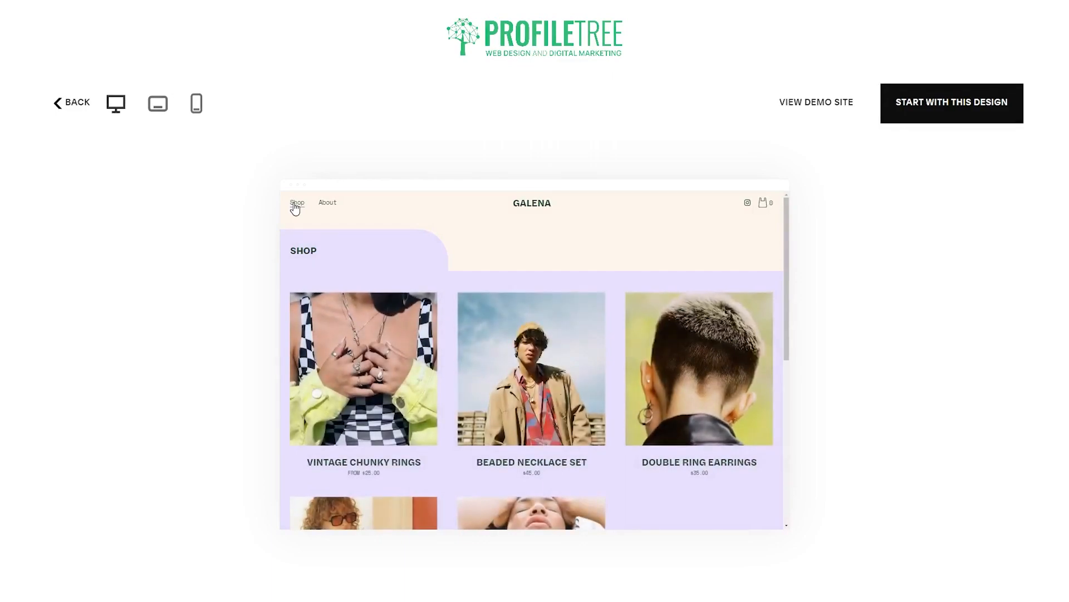
pyautogui.scroll(-6, 568, 404)
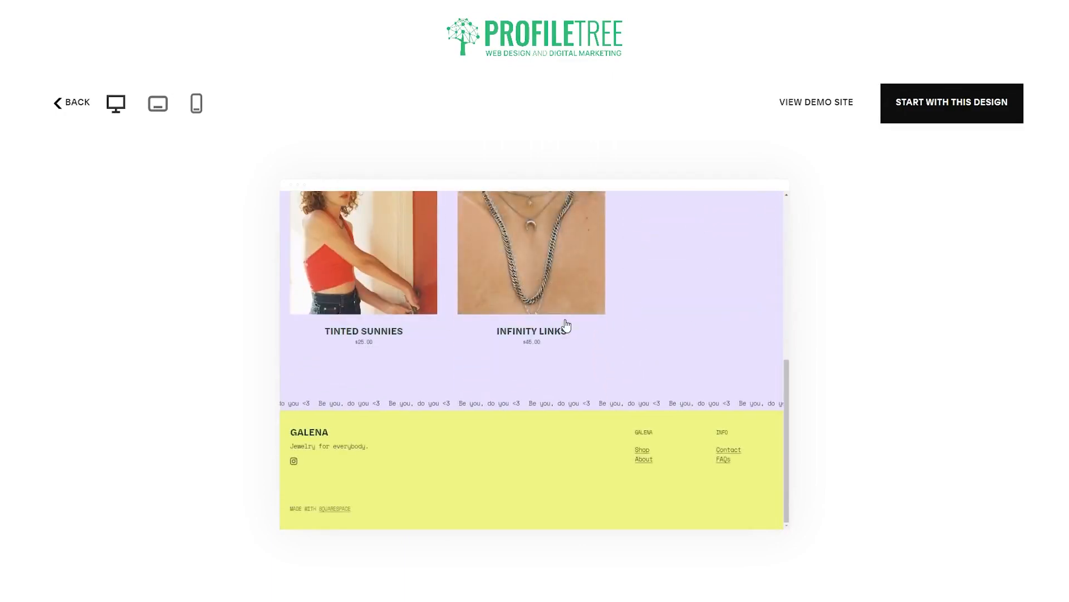
pyautogui.scroll(10, 566, 325)
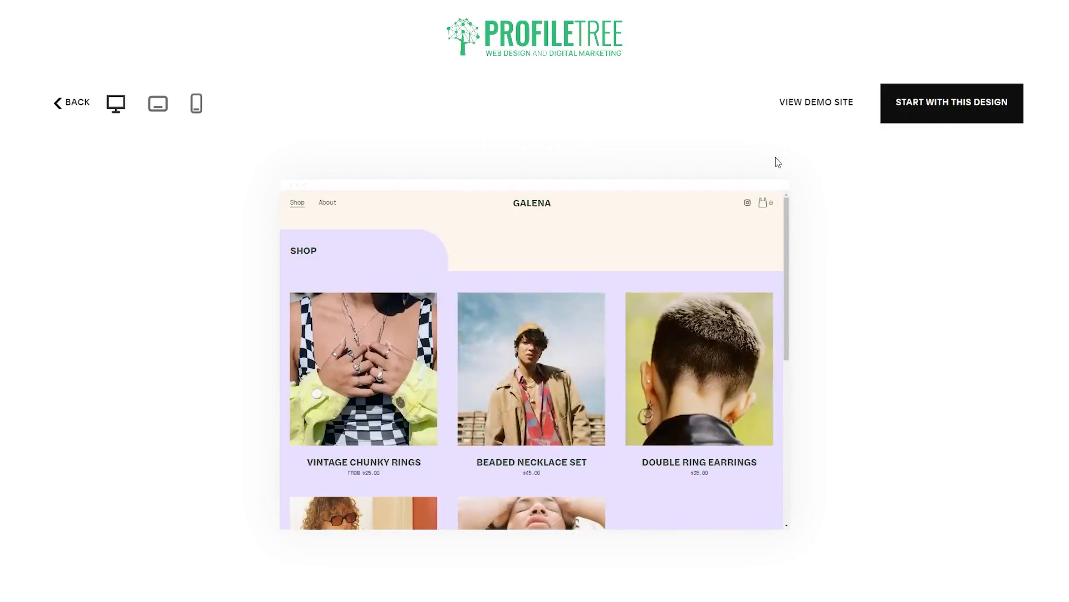
# - Open Galena's full-size demo site and examine its home page from the hero images down to the footer
pyautogui.click(801, 106)
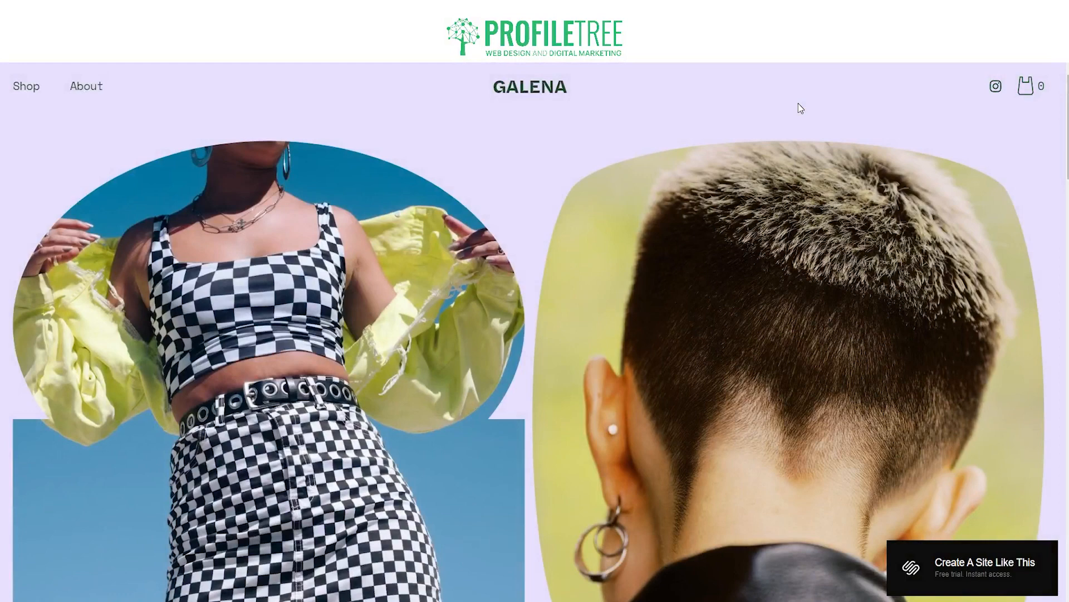
pyautogui.scroll(-20, 524, 167)
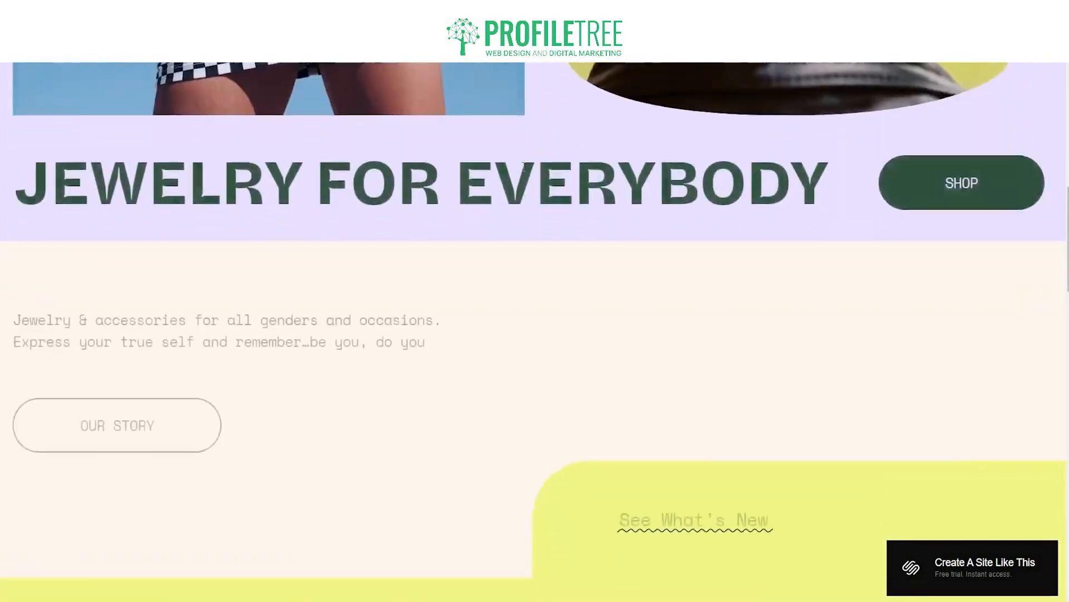
pyautogui.scroll(-5, 524, 171)
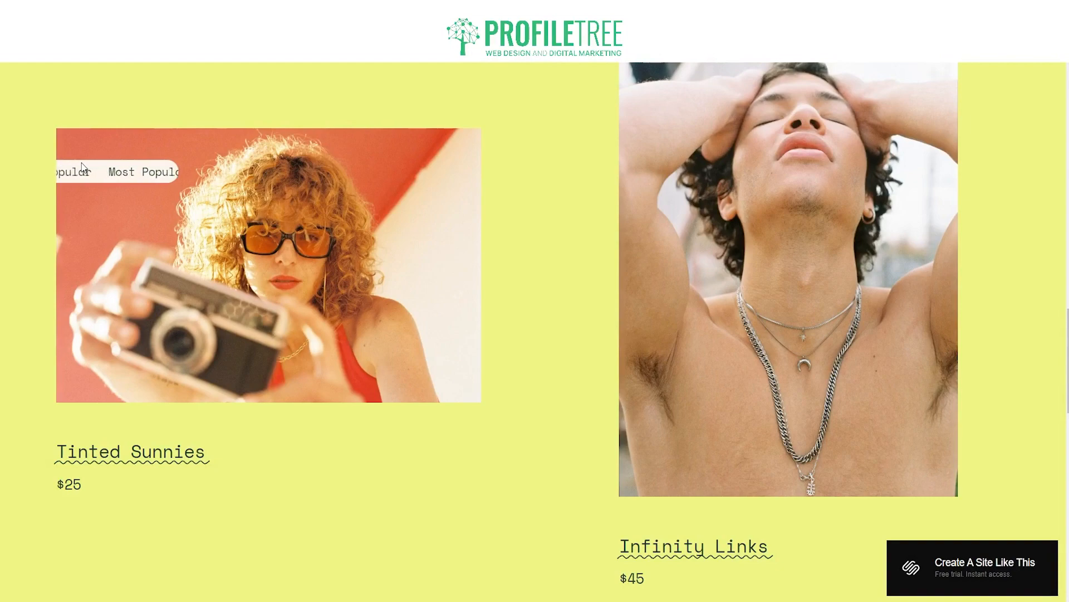
pyautogui.scroll(-2, 82, 168)
pyautogui.scroll(10, 82, 167)
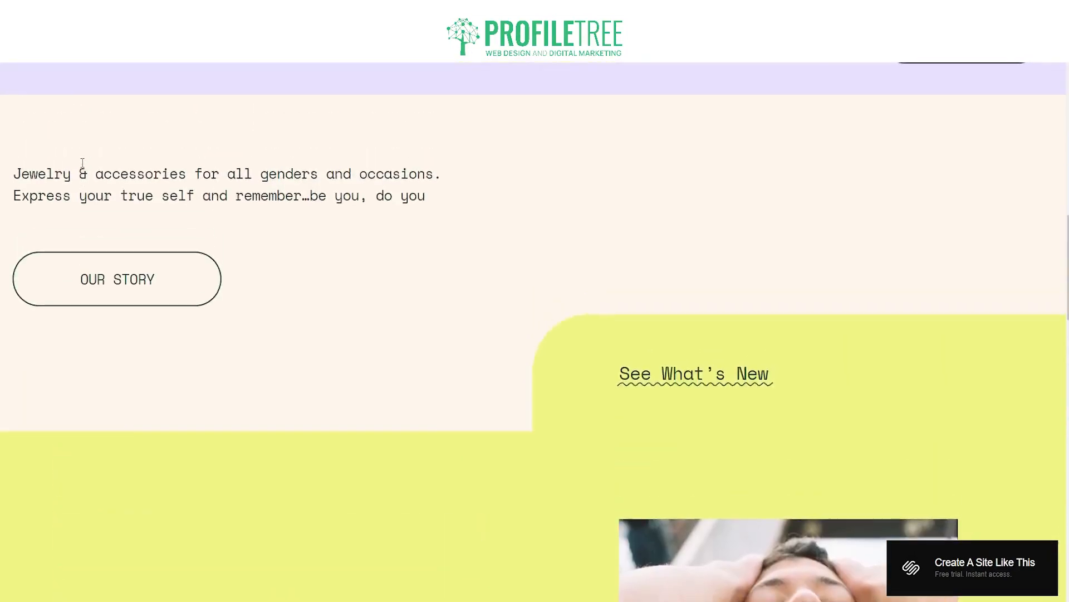
pyautogui.scroll(-4, 83, 167)
pyautogui.scroll(-12, 84, 168)
pyautogui.scroll(2, 84, 168)
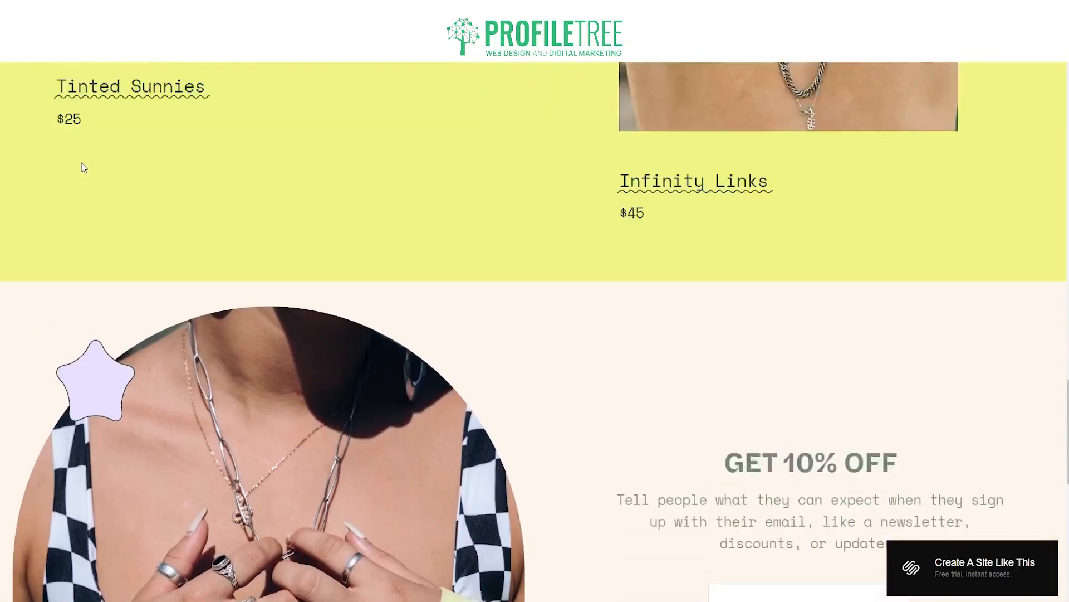
pyautogui.scroll(-4, 84, 168)
pyautogui.scroll(-2, 82, 167)
pyautogui.scroll(4, 81, 167)
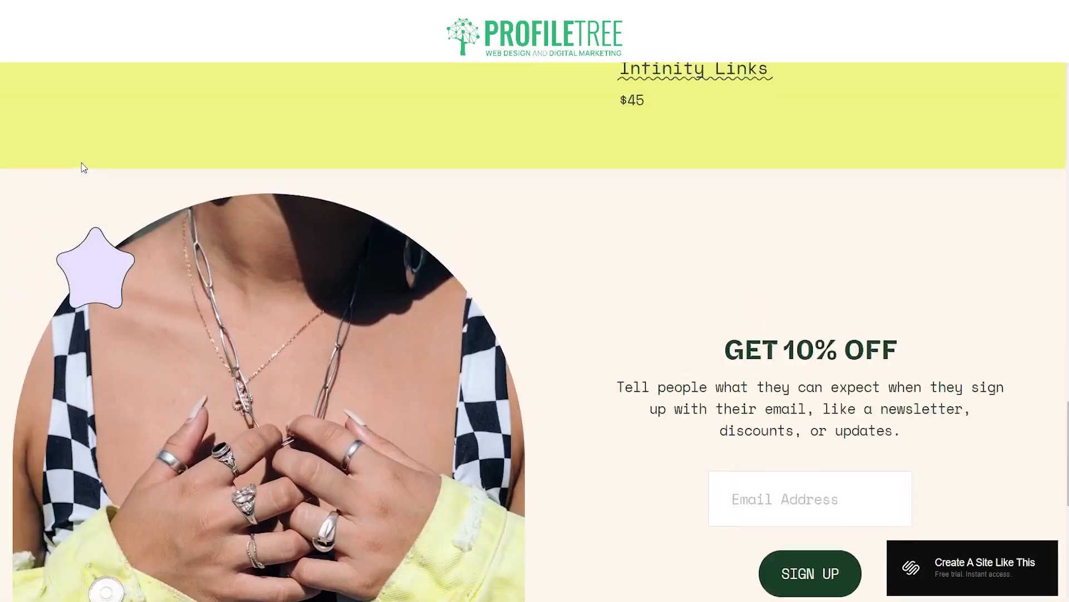
pyautogui.scroll(-8, 82, 167)
pyautogui.scroll(7, 83, 167)
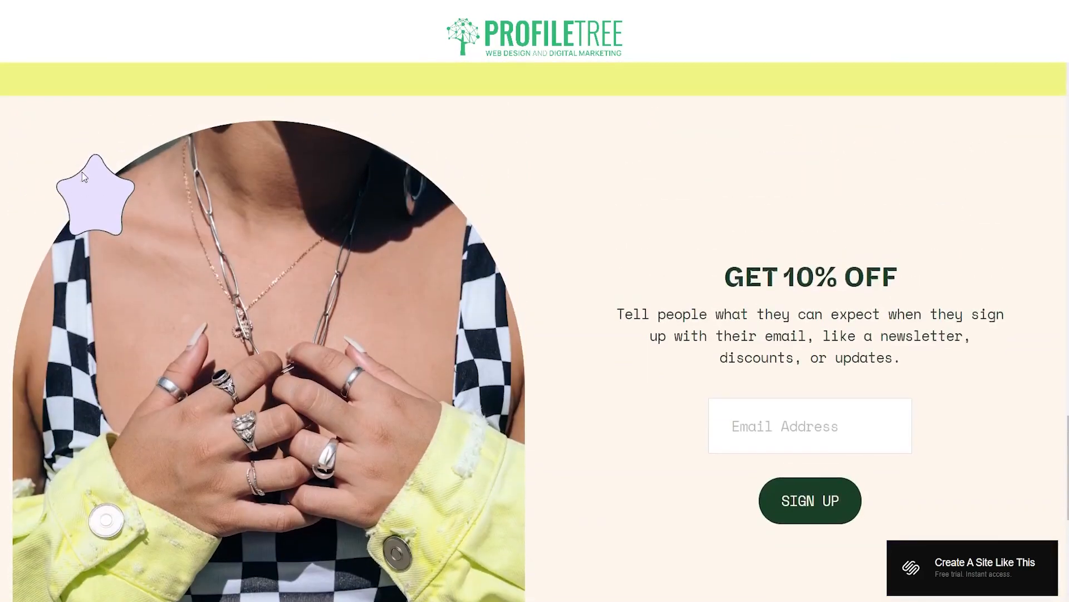
pyautogui.scroll(-2, 84, 175)
pyautogui.scroll(-5, 146, 233)
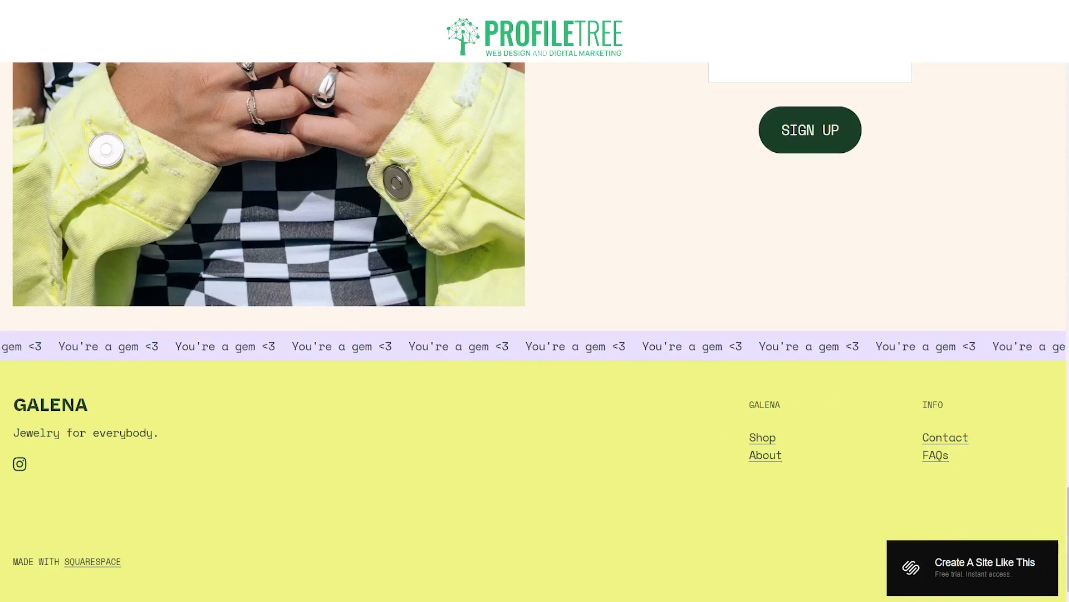
pyautogui.scroll(20, 414, 457)
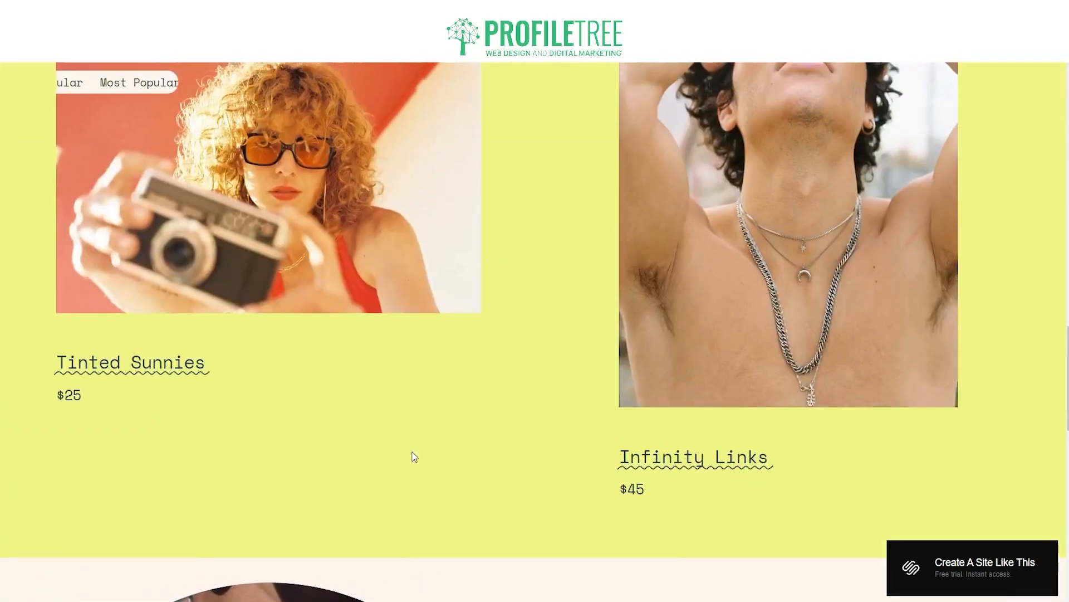
pyautogui.scroll(5, 414, 457)
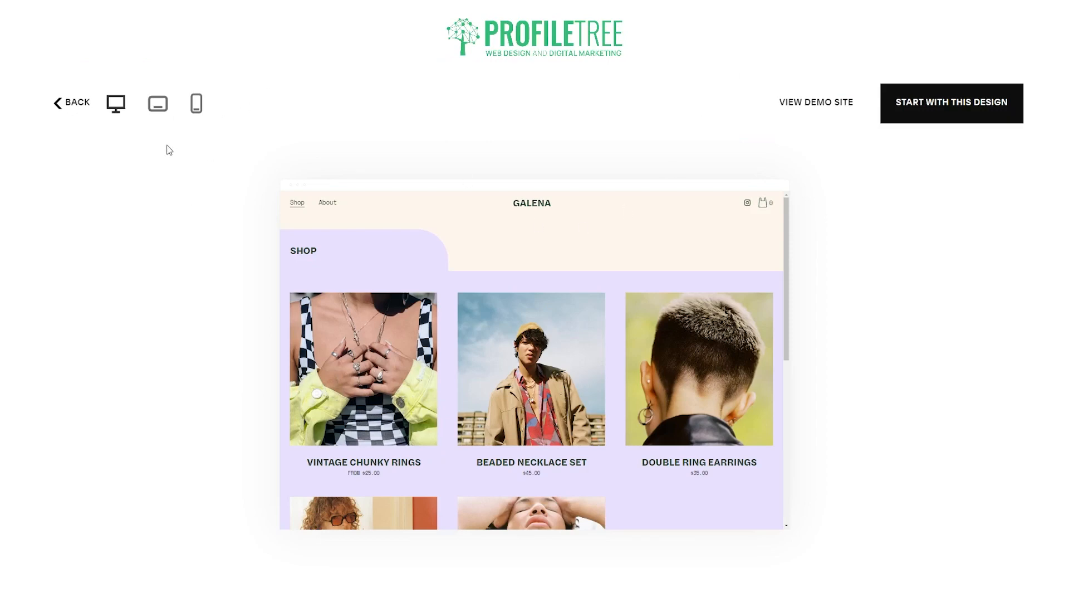
# - Check the Galena preview in tablet, desktop and mobile layouts and start a new site with this design
pyautogui.click(165, 114)
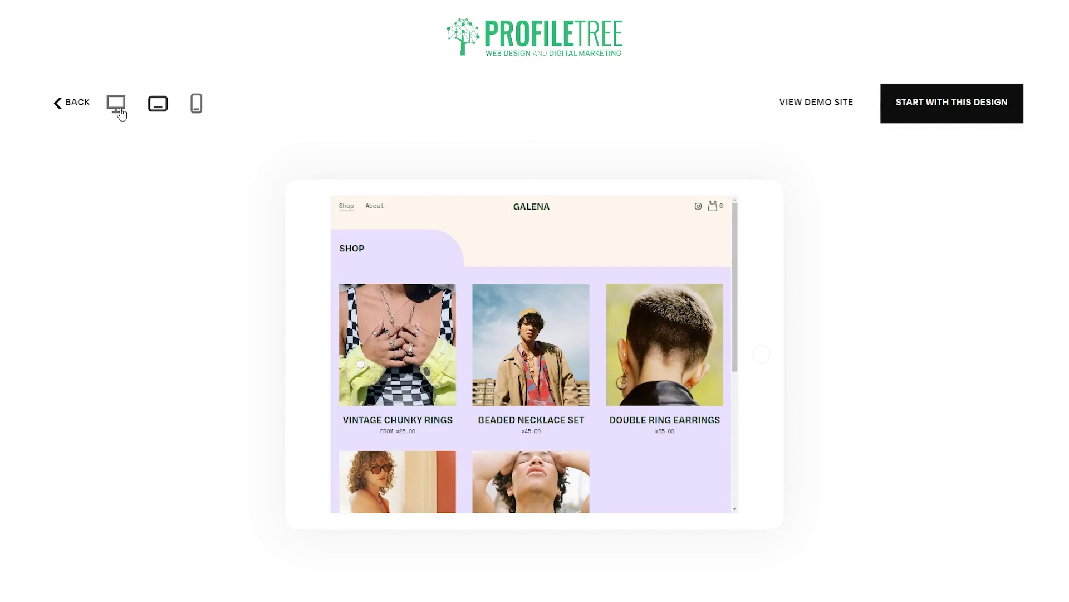
pyautogui.click(117, 106)
pyautogui.click(196, 110)
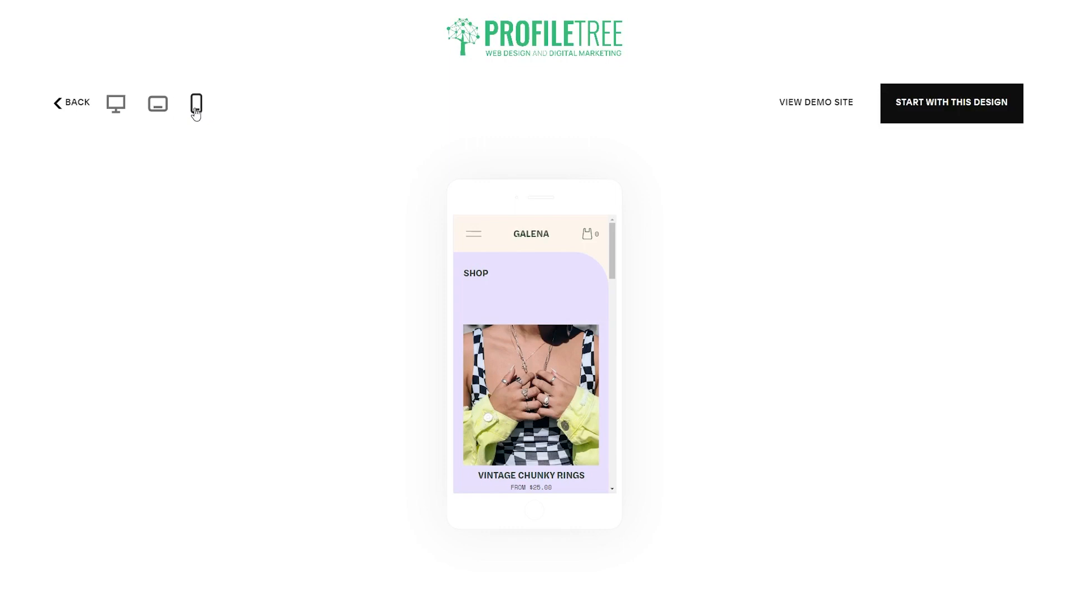
pyautogui.click(899, 110)
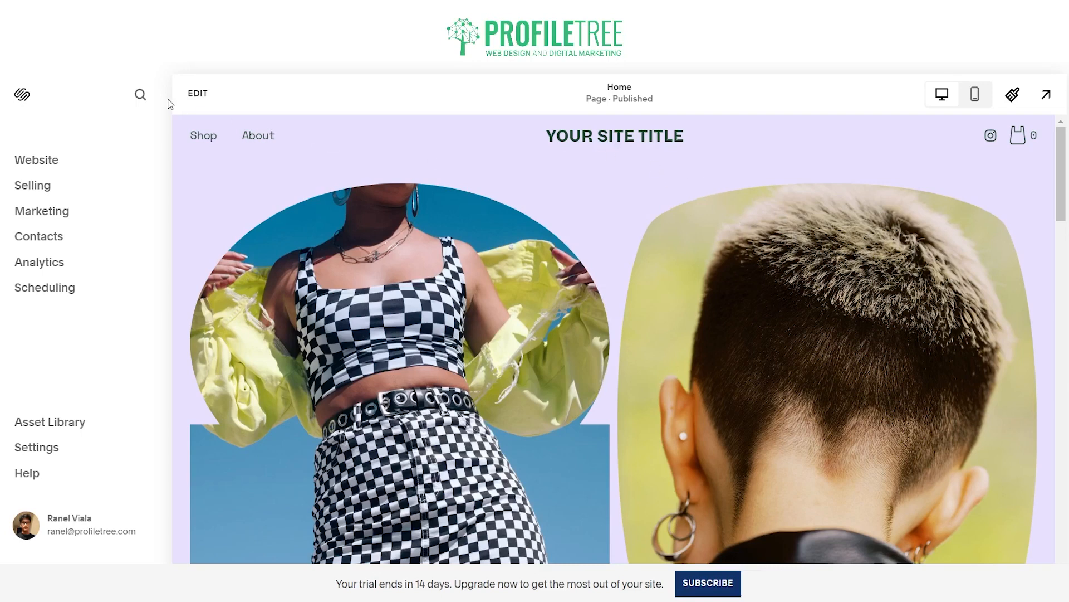
# - Look through the new site's Marketing, Analytics and Selling overviews
pyautogui.click(45, 217)
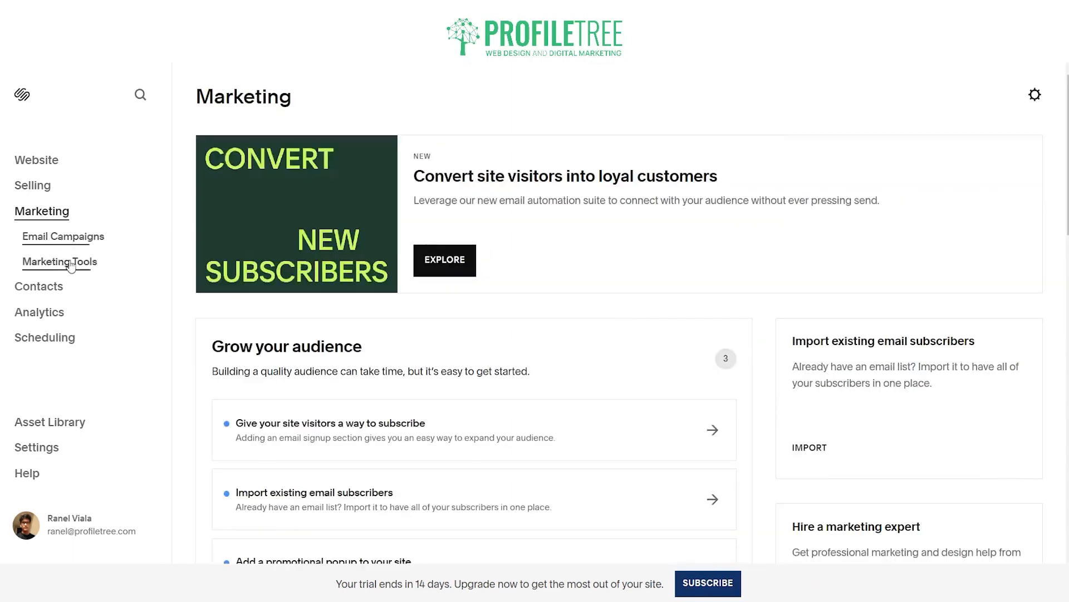
pyautogui.click(42, 312)
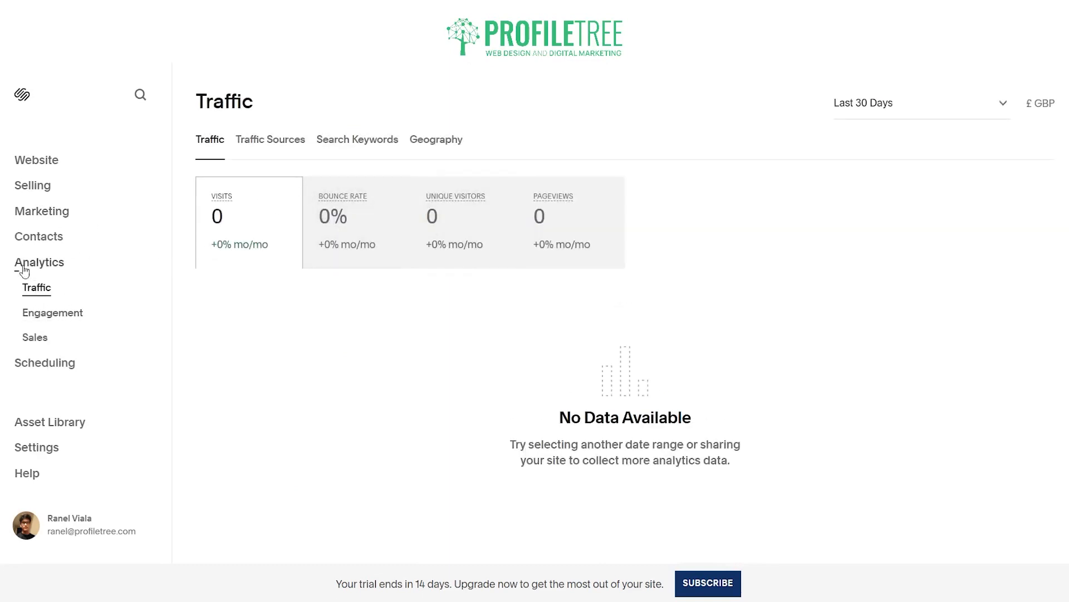
pyautogui.click(33, 189)
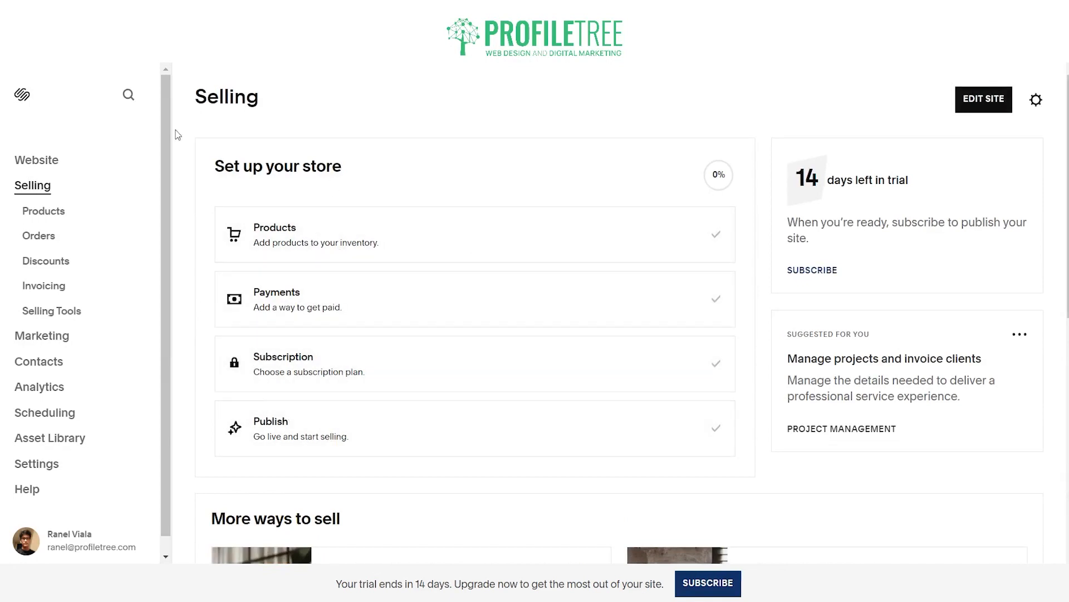
# - Open the Home page for editing and set the site title in the header to ProfileTree
pyautogui.click(42, 171)
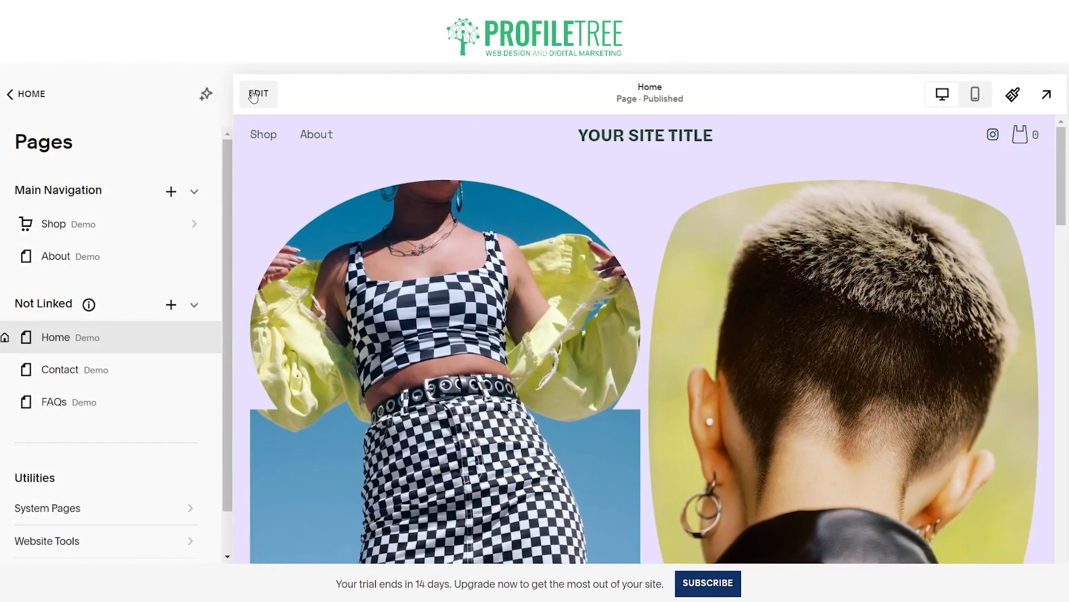
pyautogui.click(253, 95)
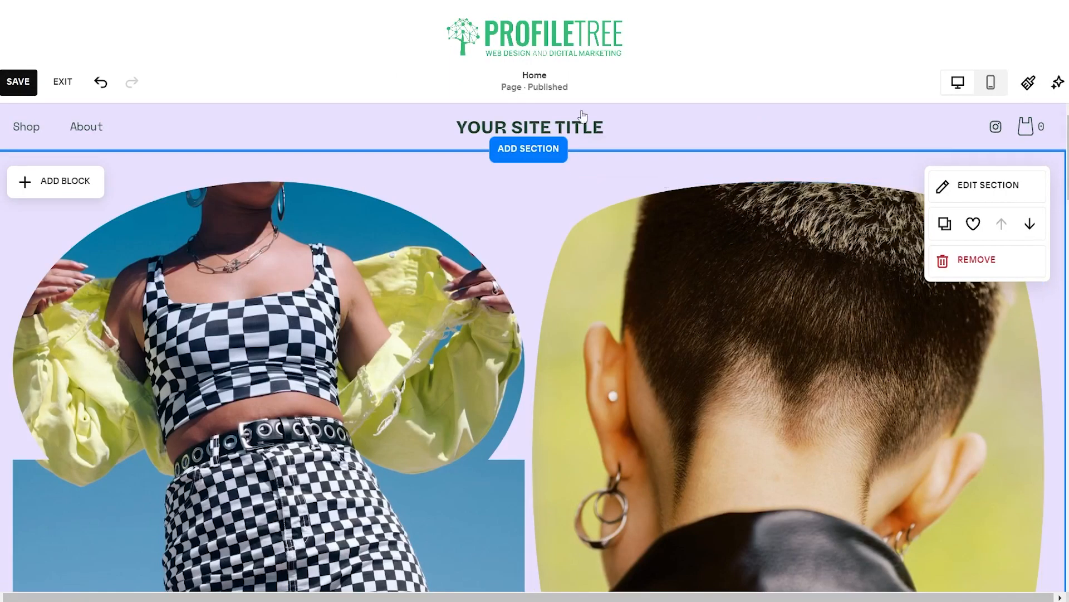
pyautogui.moveTo(592, 134)
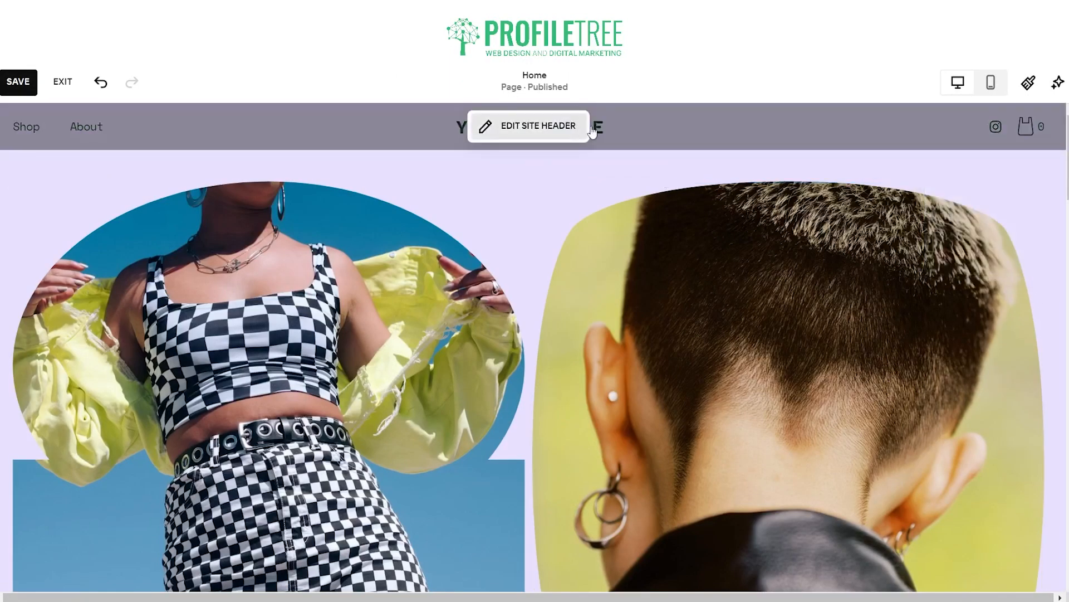
pyautogui.click(555, 125)
pyautogui.click(553, 127)
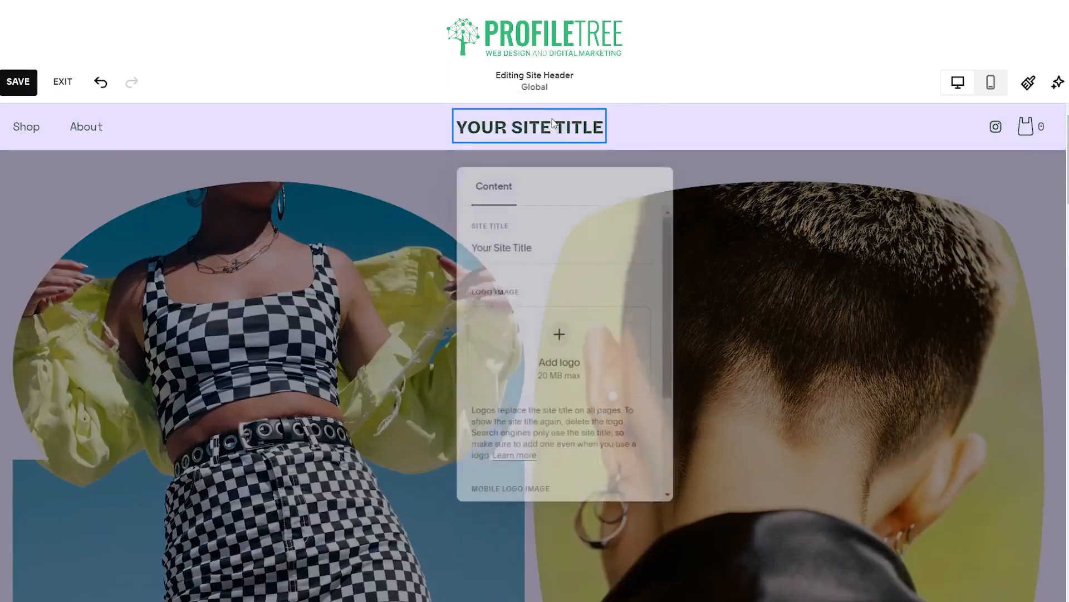
pyautogui.doubleClick(513, 245)
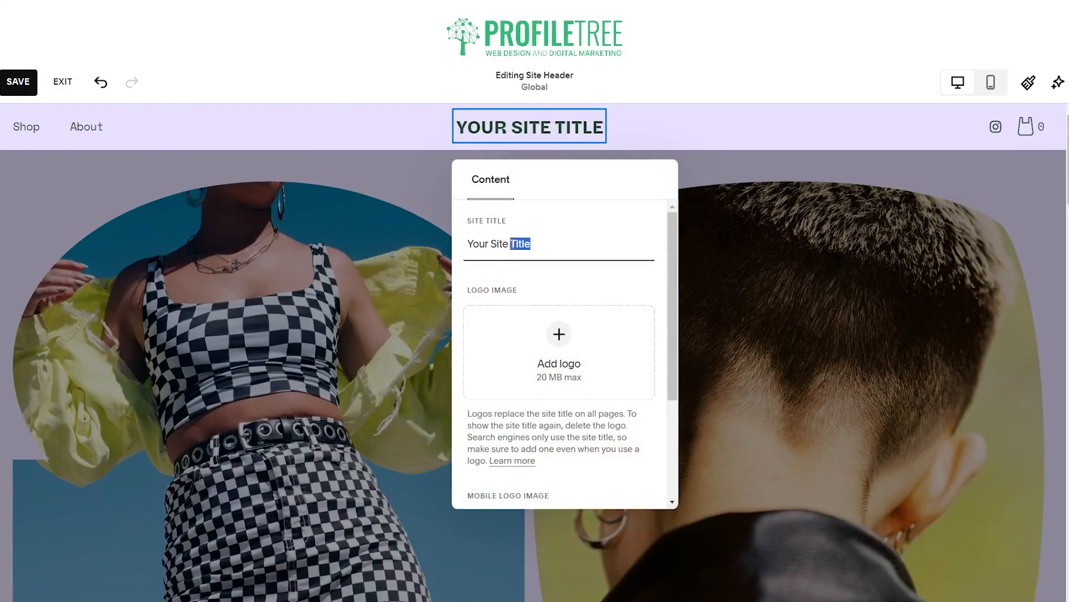
pyautogui.press('BackSpace')
pyautogui.hotkey('ctrl', 'a')
pyautogui.press('BackSpace')
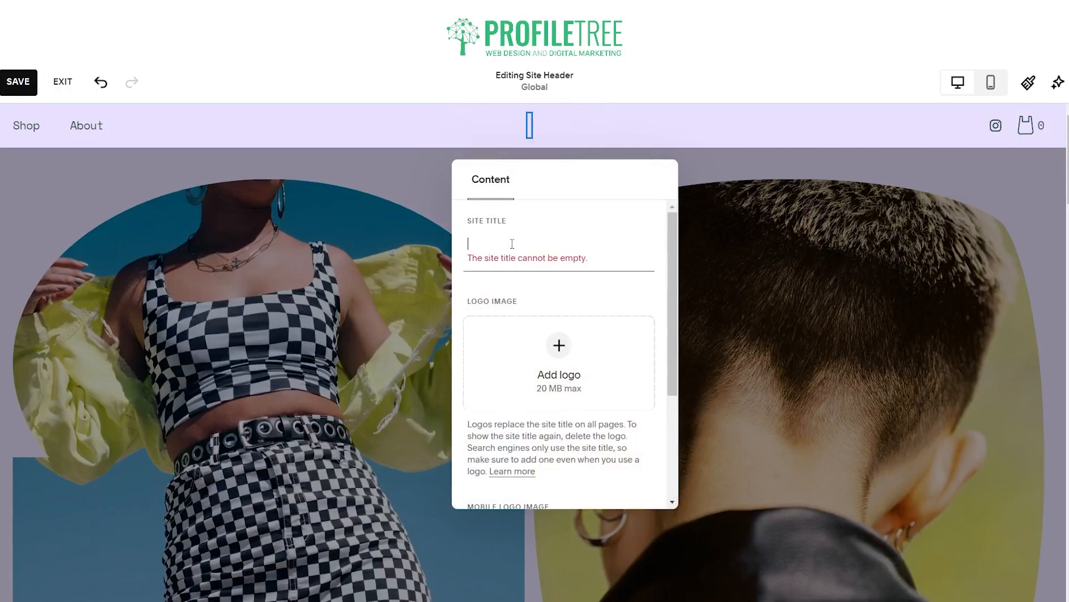
pyautogui.write('ProfileTre')
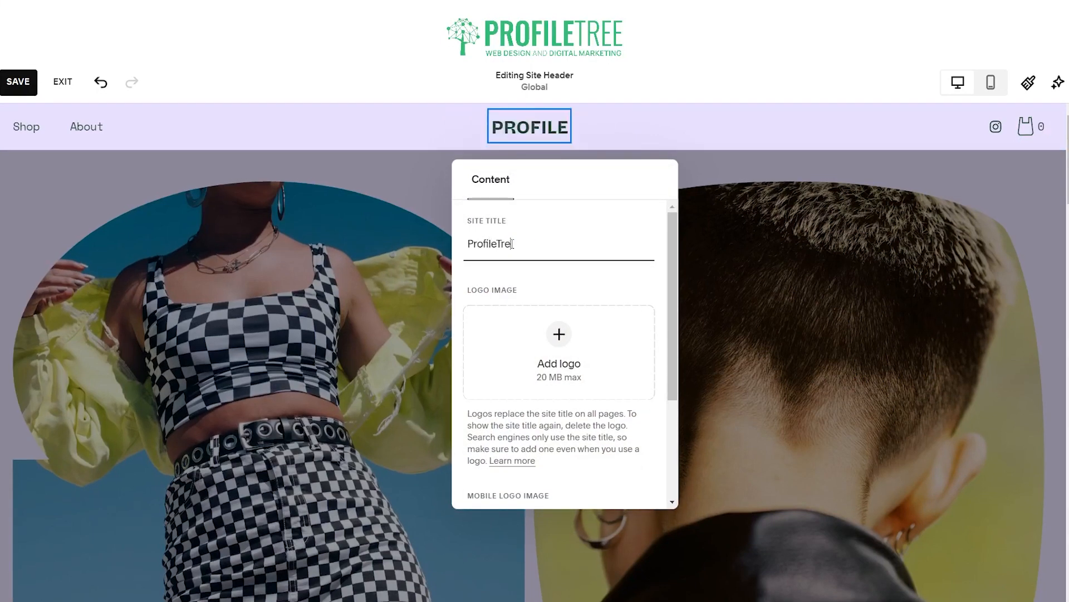
pyautogui.write('e')
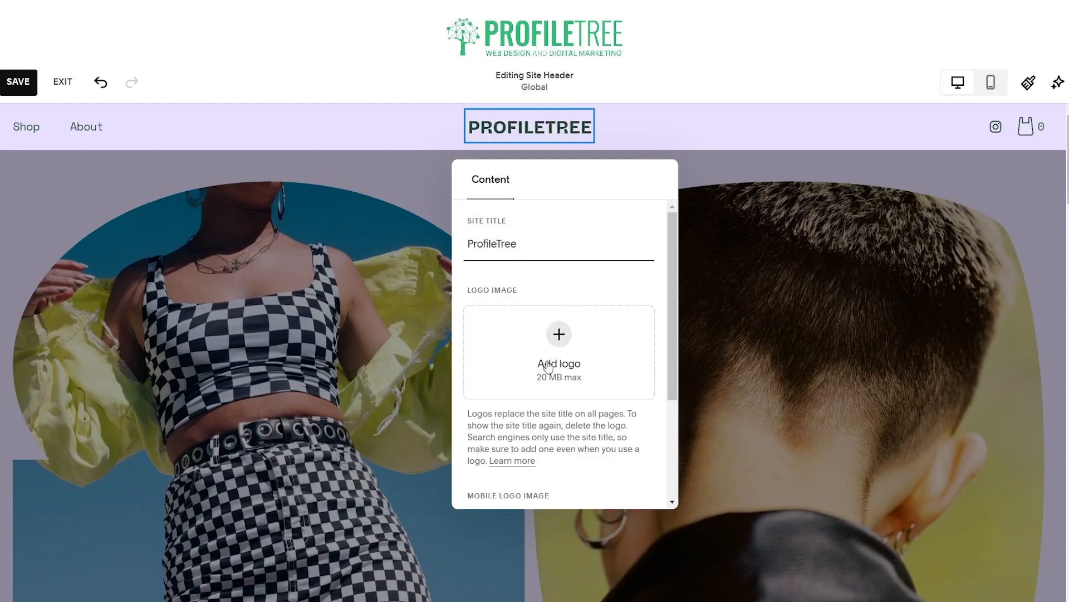
pyautogui.click(323, 404)
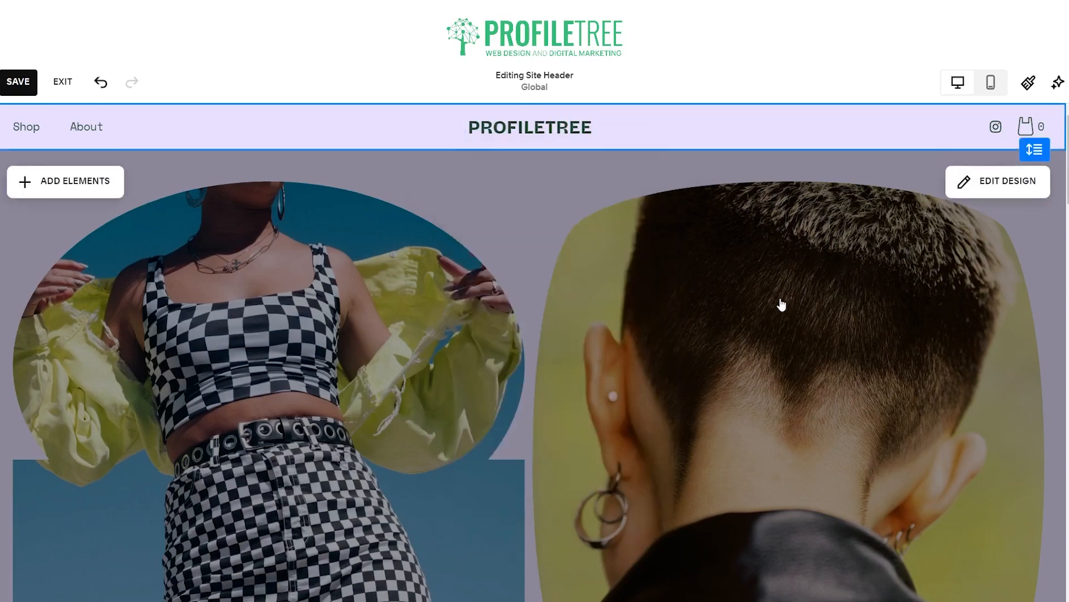
pyautogui.click(296, 281)
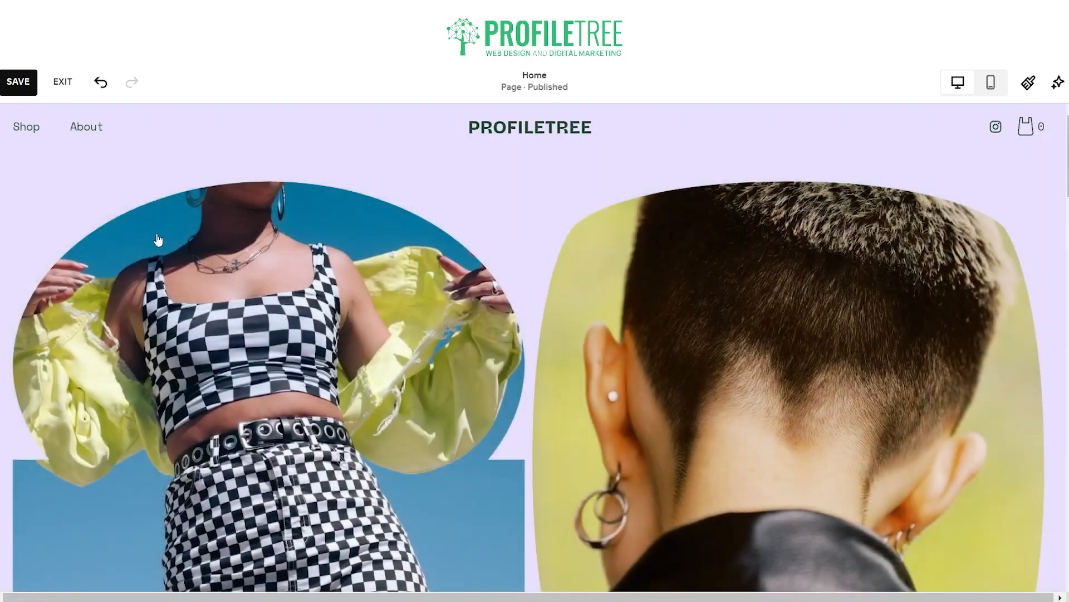
# - Add a text block reading HELLO WORLD over the upper edge of the second image in the home page's first section
pyautogui.click(60, 192)
pyautogui.click(529, 199)
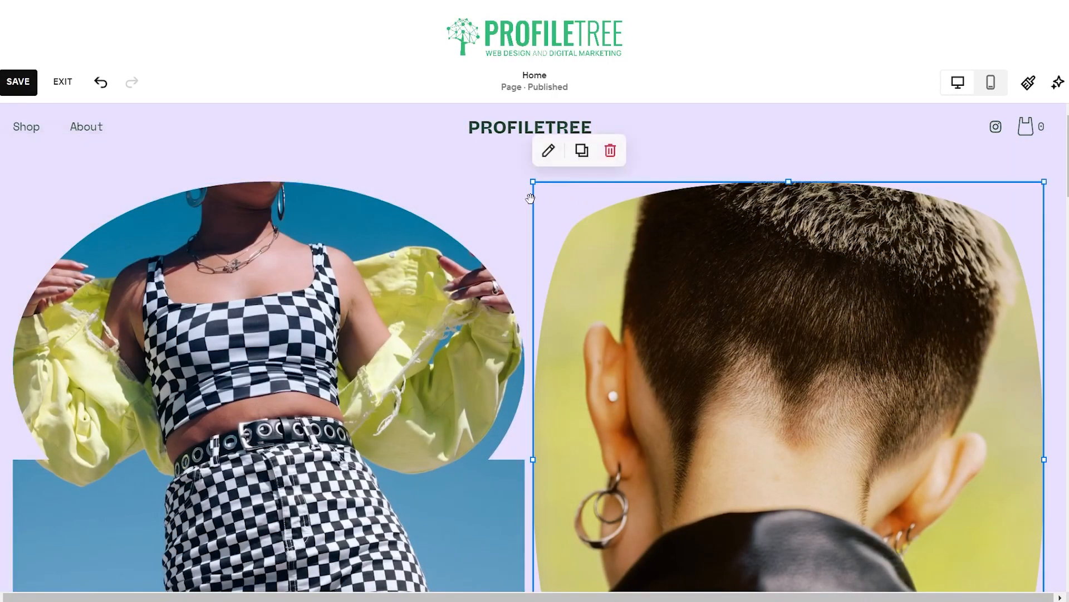
pyautogui.click(527, 202)
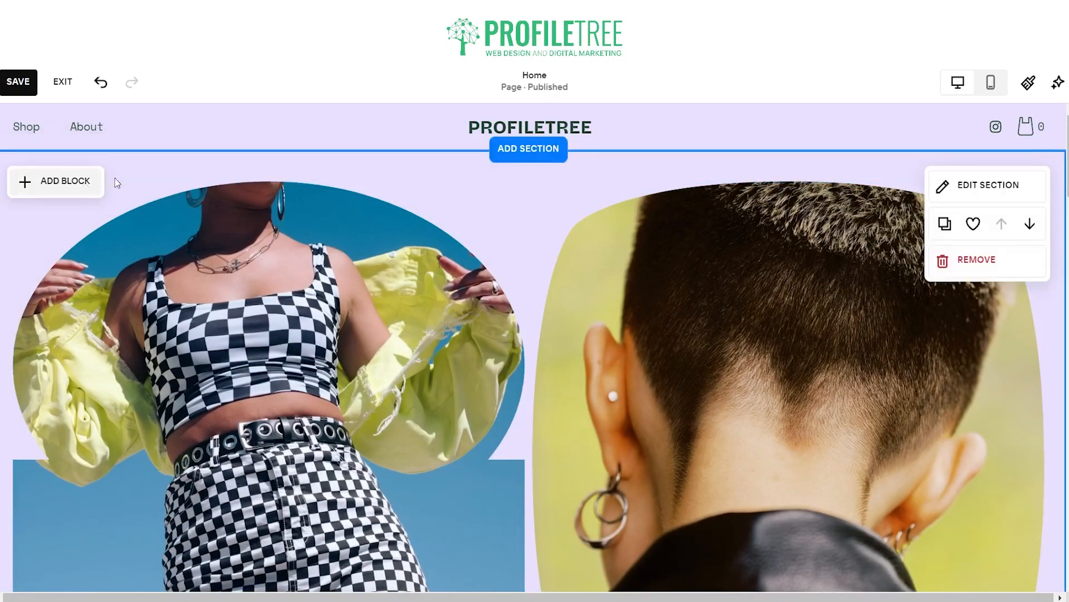
pyautogui.click(74, 184)
pyautogui.moveTo(78, 295); pyautogui.dragTo(559, 192)
pyautogui.click(606, 201)
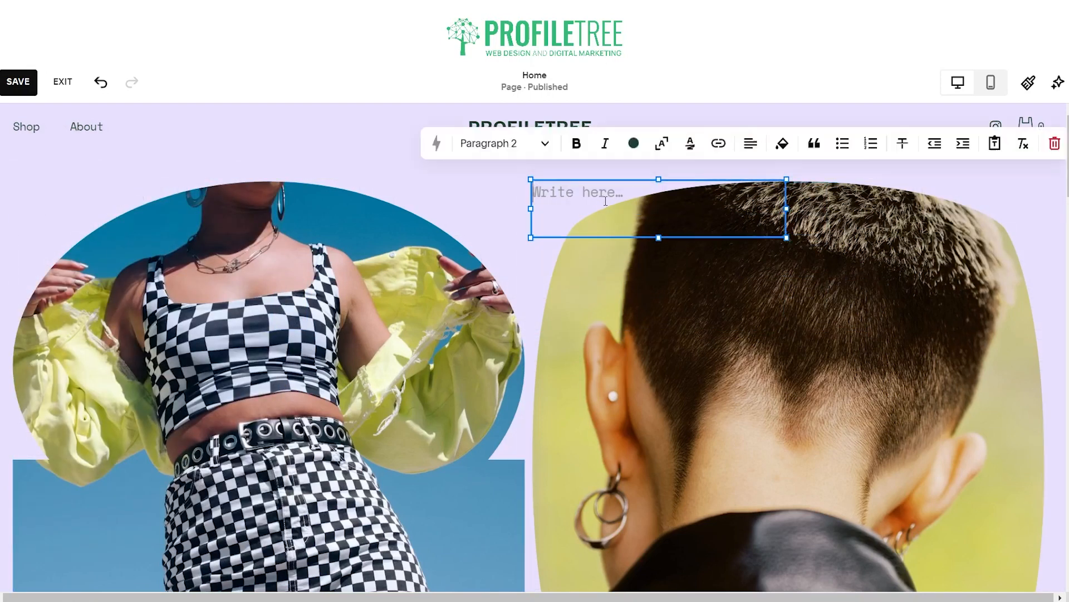
pyautogui.write('HELO')
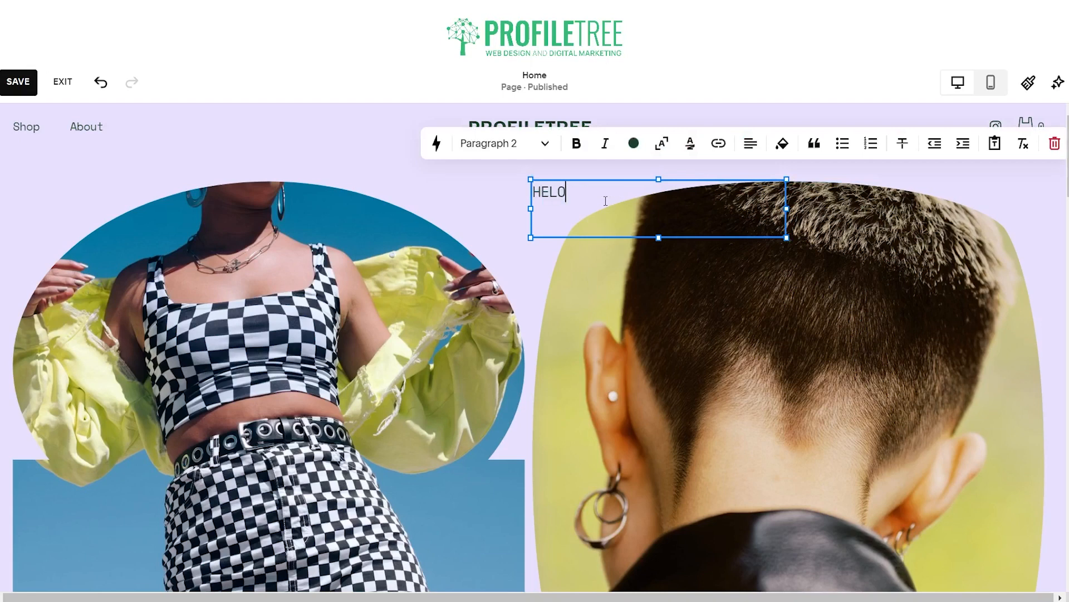
pyautogui.press('BackSpace')
pyautogui.write('LO WORLD')
pyautogui.press('Escape')
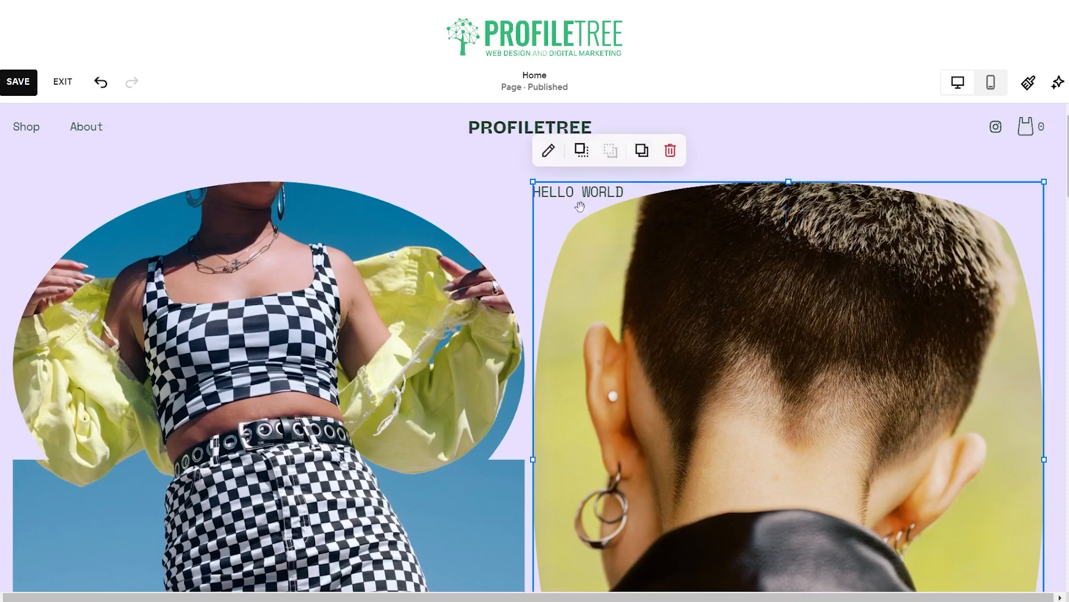
pyautogui.press('Delete')
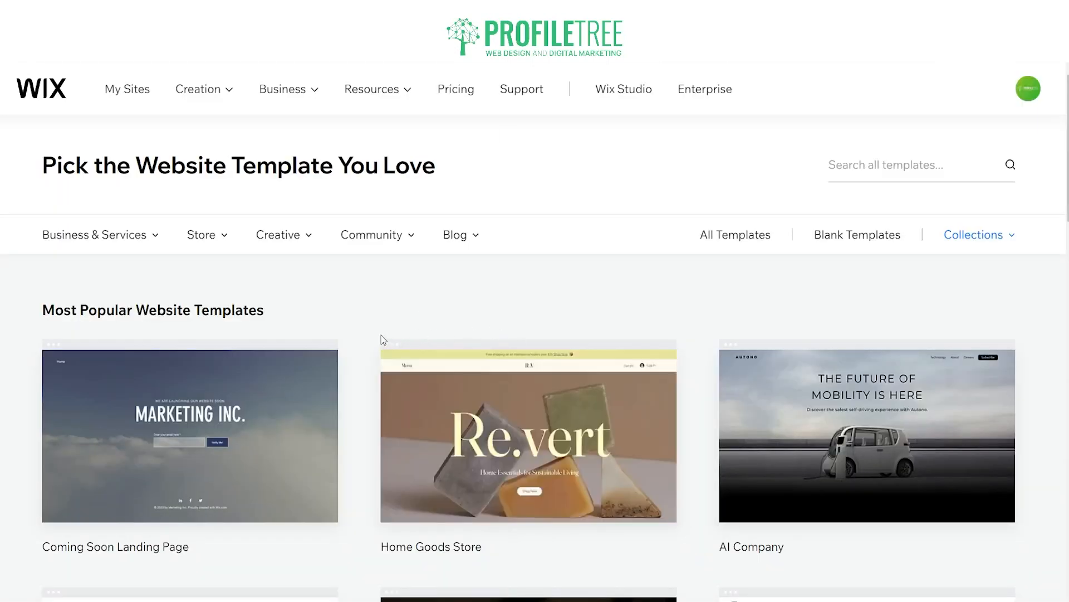
# - Switch to the Wix template gallery, browse the Business website templates and go to page 13 of them
pyautogui.moveTo(83, 240)
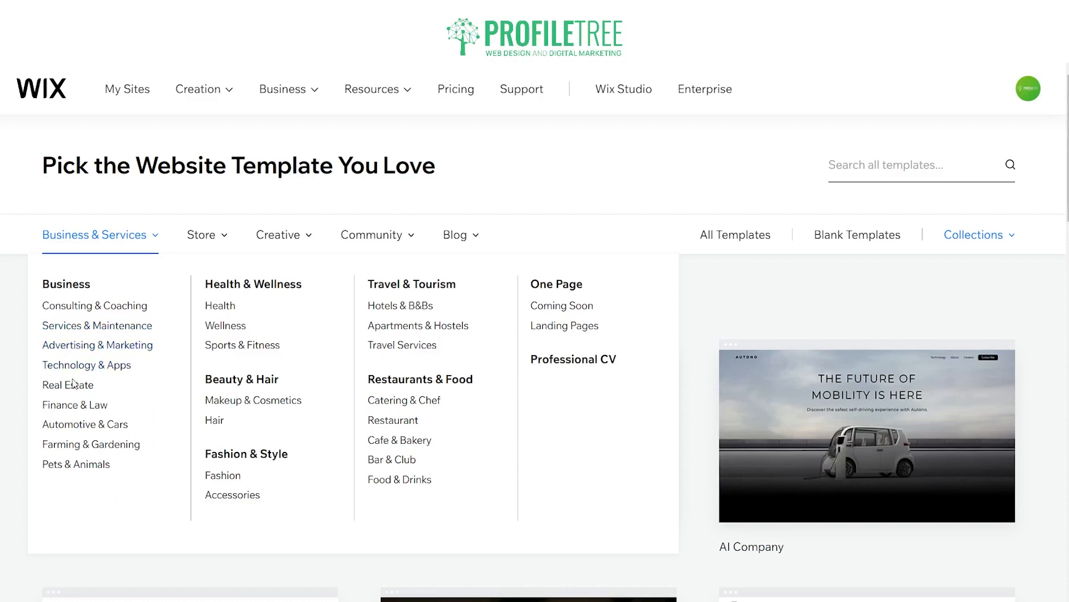
pyautogui.click(62, 285)
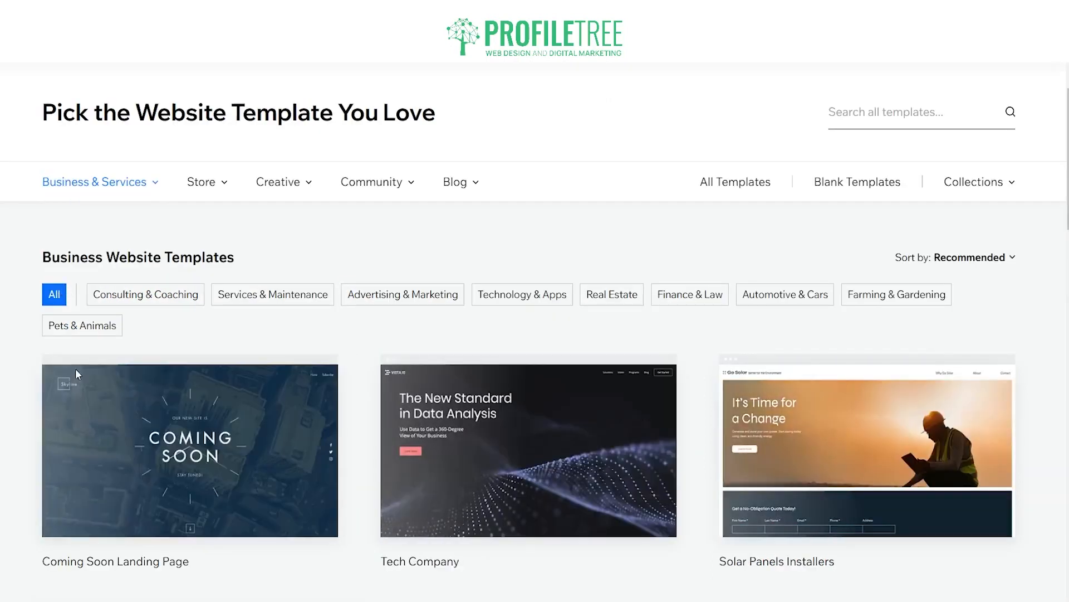
pyautogui.scroll(-15, 348, 336)
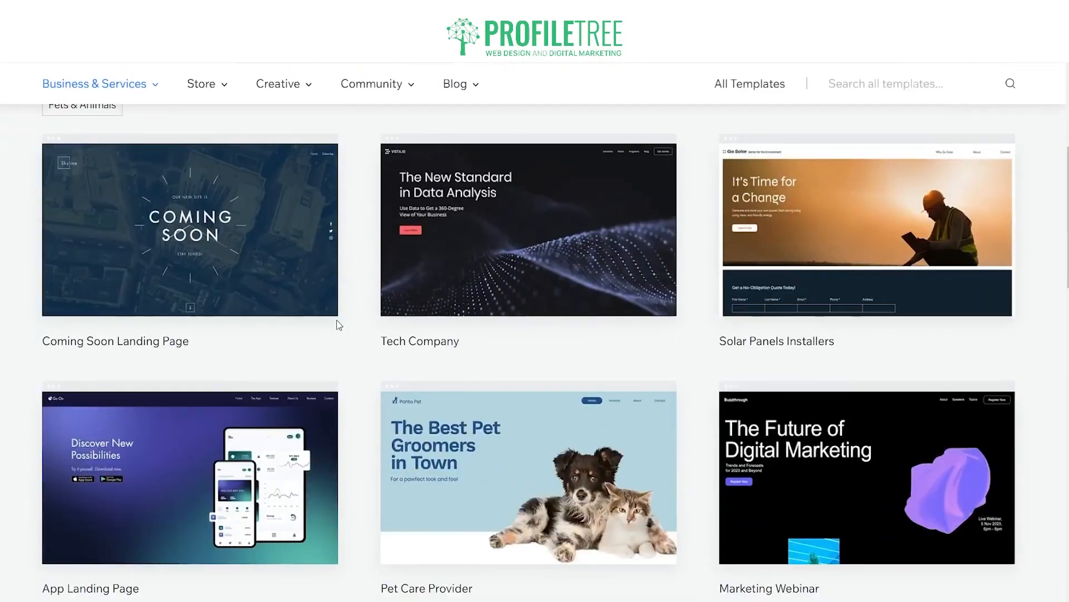
pyautogui.scroll(-3, 331, 325)
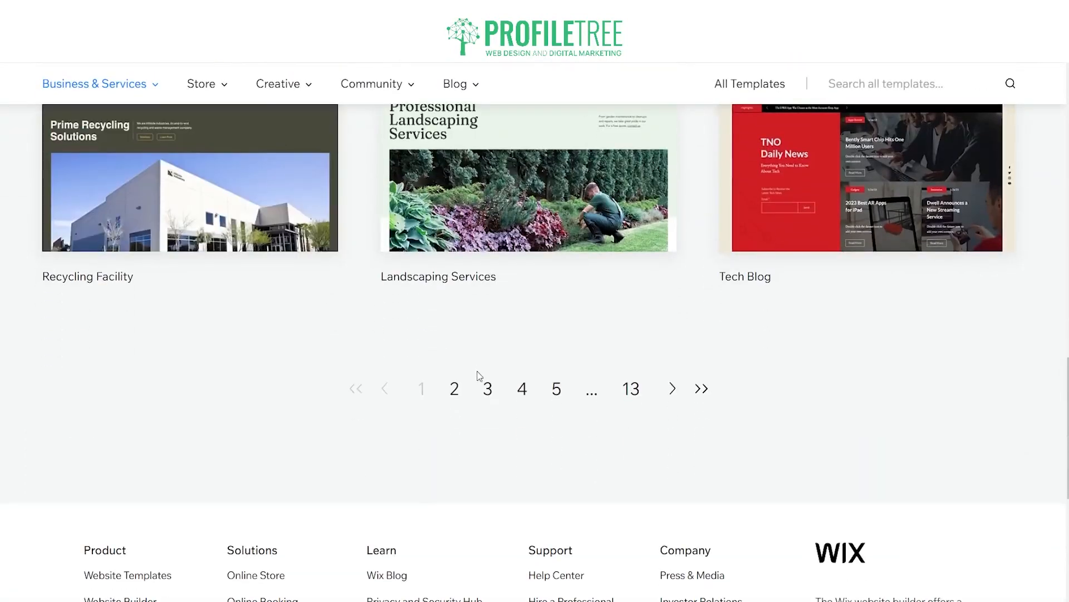
pyautogui.click(632, 391)
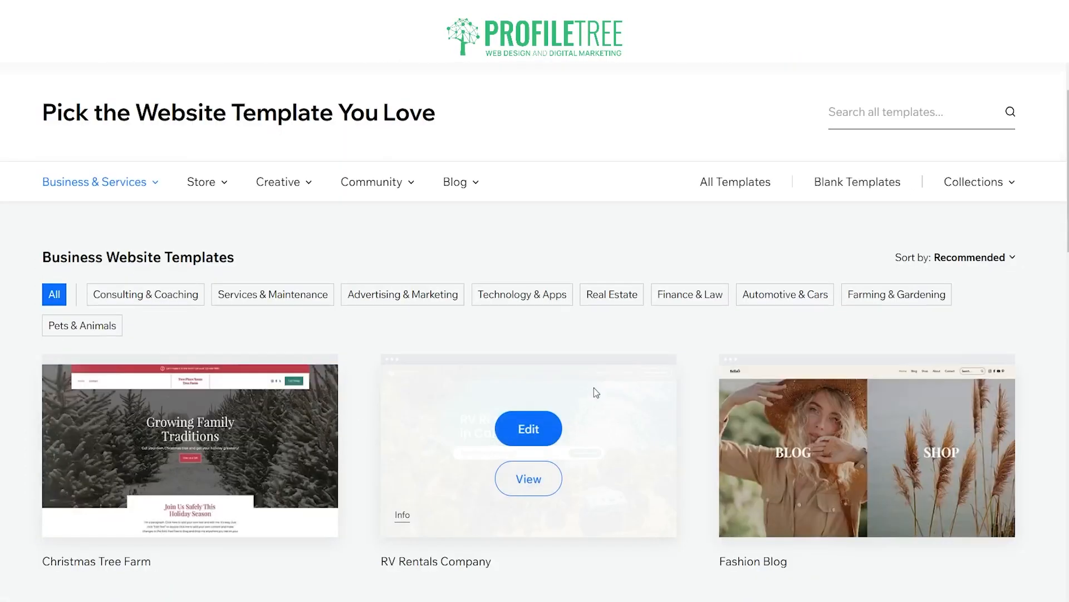
# - Look through the Business templates on pages 13 and 12 and go to page 11
pyautogui.scroll(-1, 356, 353)
pyautogui.scroll(-2, 356, 354)
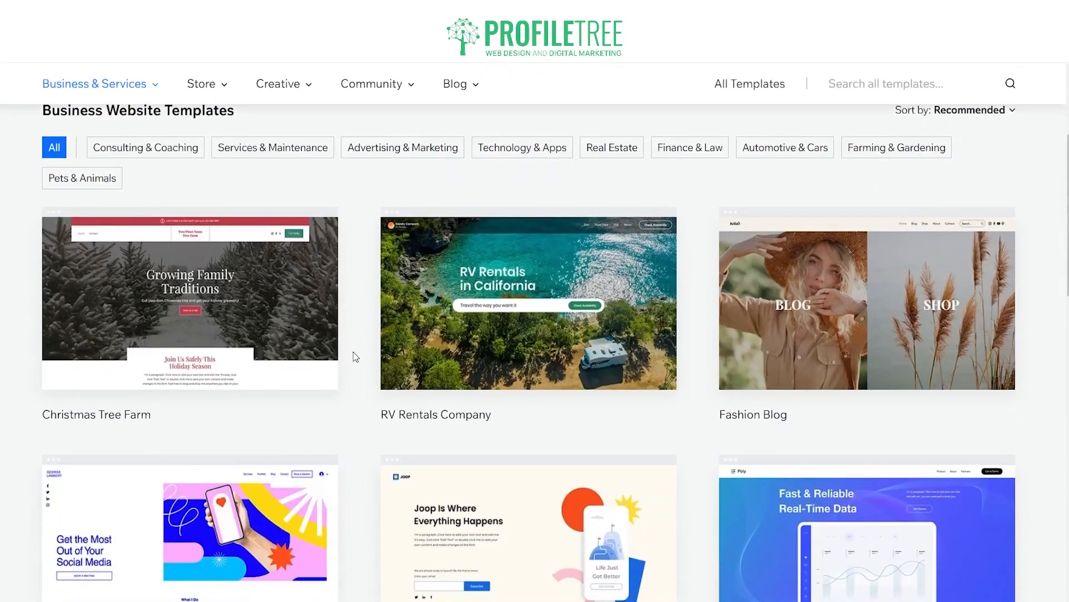
pyautogui.scroll(-8, 355, 363)
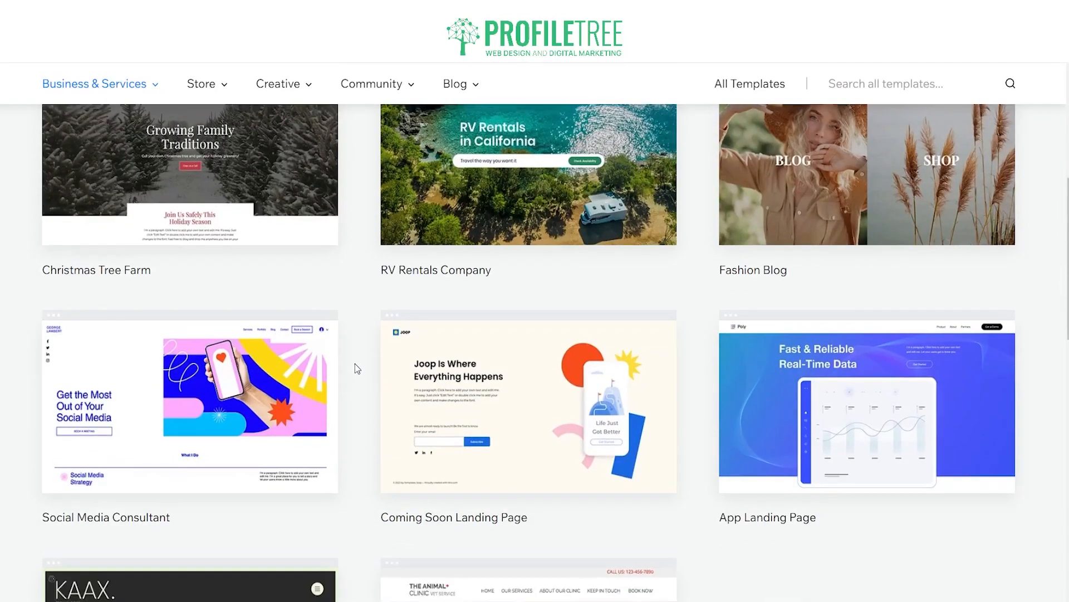
pyautogui.scroll(-6, 350, 379)
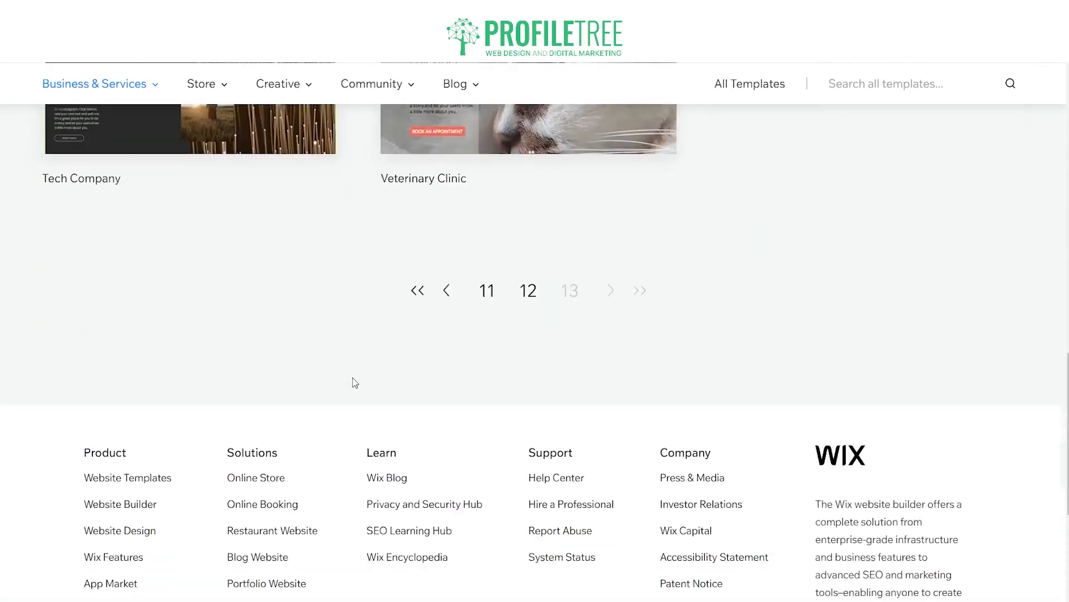
pyautogui.click(524, 287)
pyautogui.scroll(-15, 508, 322)
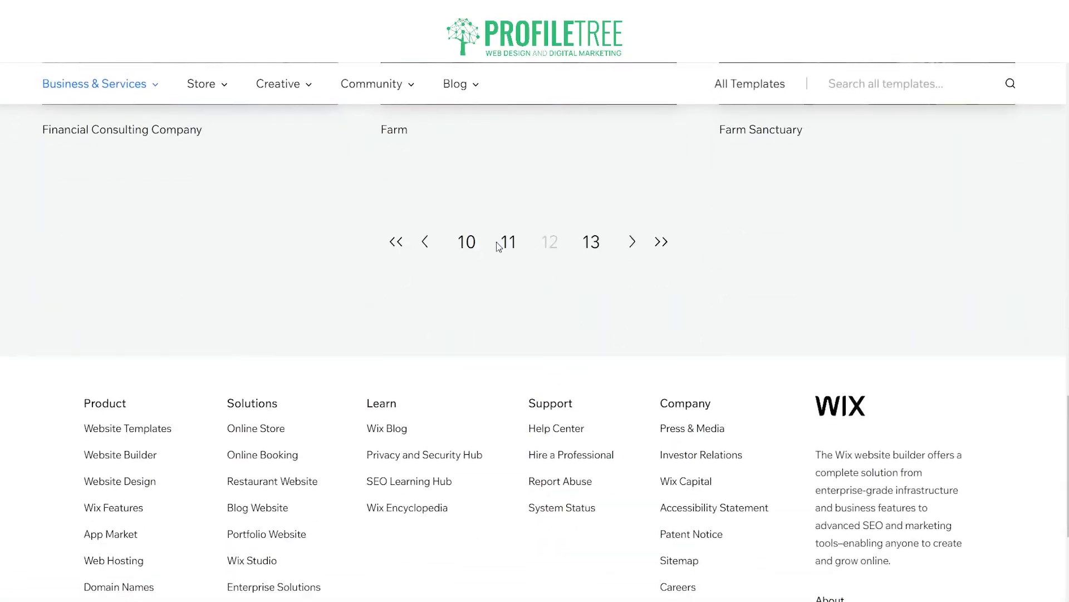
pyautogui.click(508, 243)
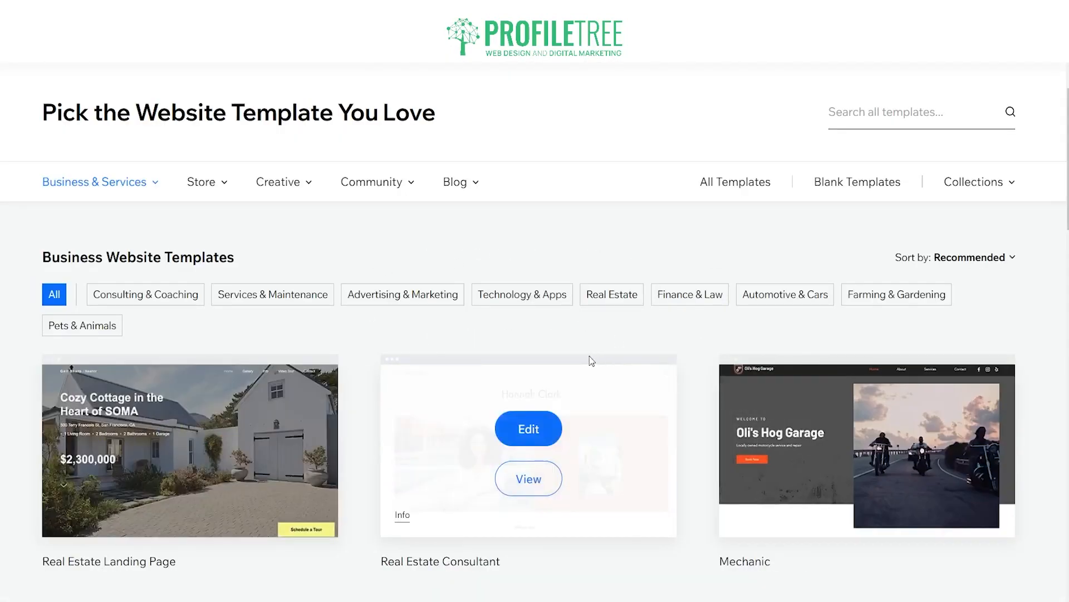
# - Preview the Real Estate Landing Page template and examine its mobile layout through the photo gallery
pyautogui.moveTo(202, 452)
pyautogui.click(191, 472)
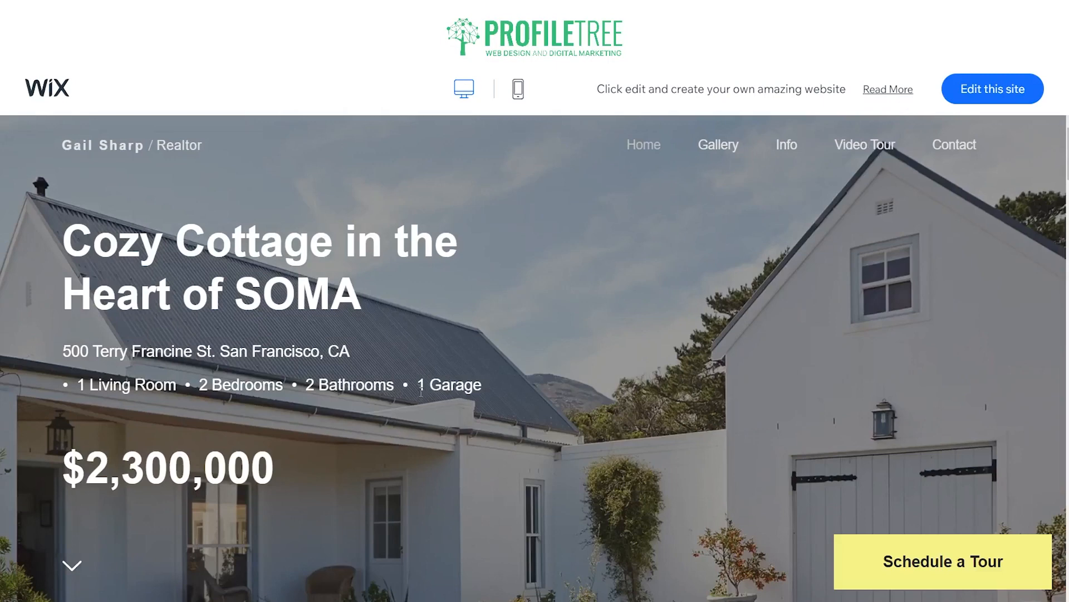
pyautogui.click(518, 92)
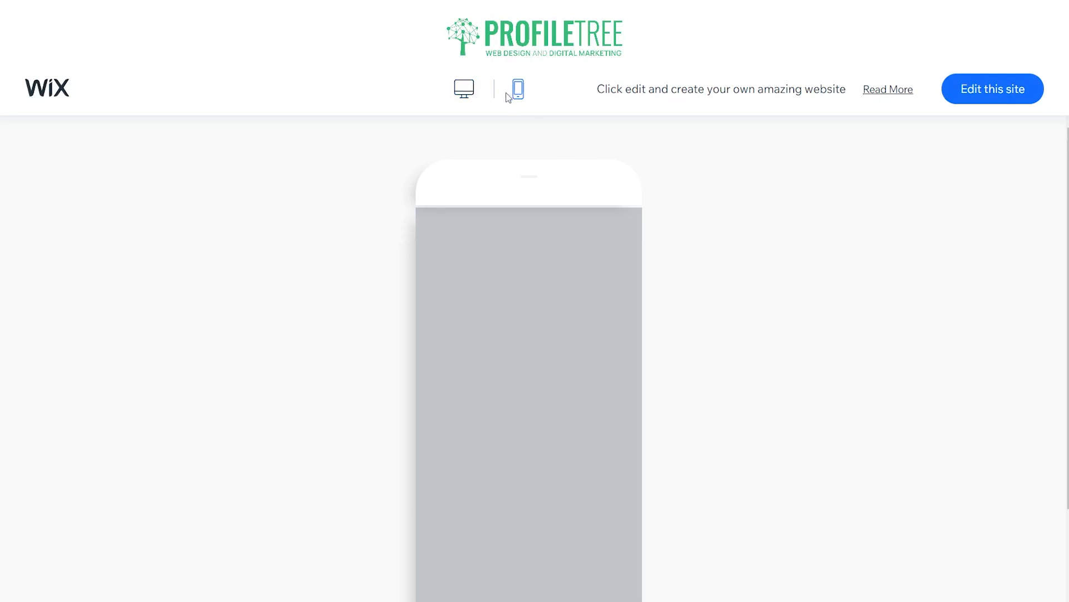
pyautogui.scroll(-10, 530, 385)
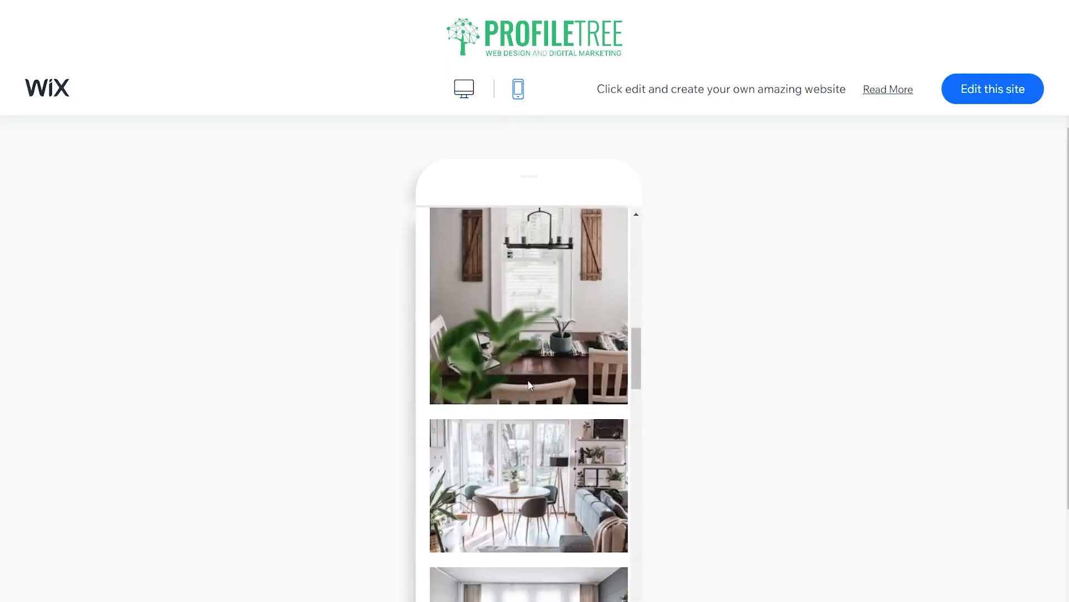
pyautogui.scroll(-10, 544, 363)
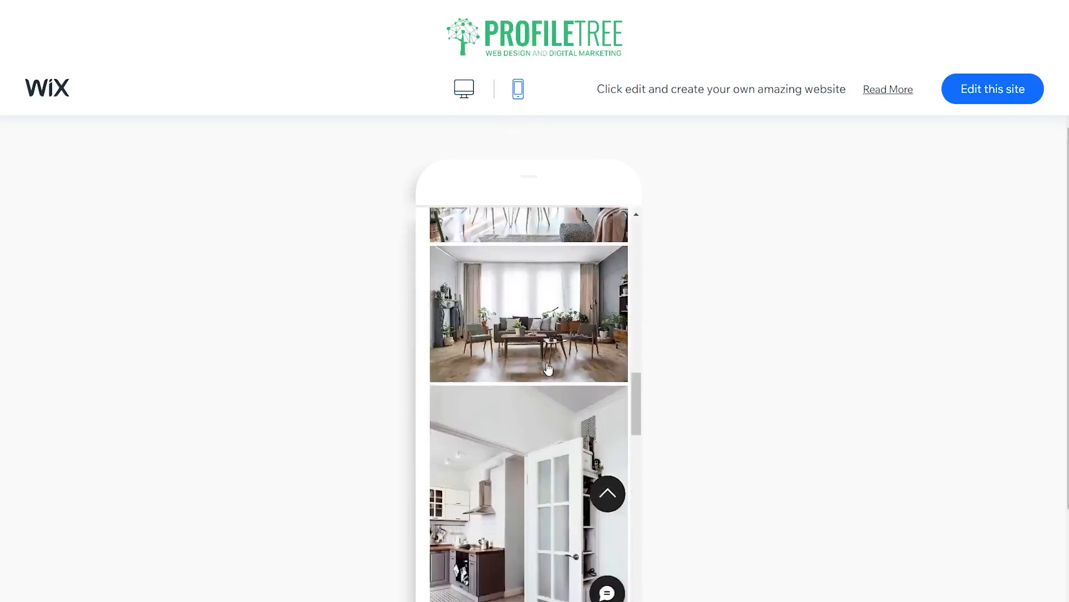
pyautogui.scroll(20, 548, 368)
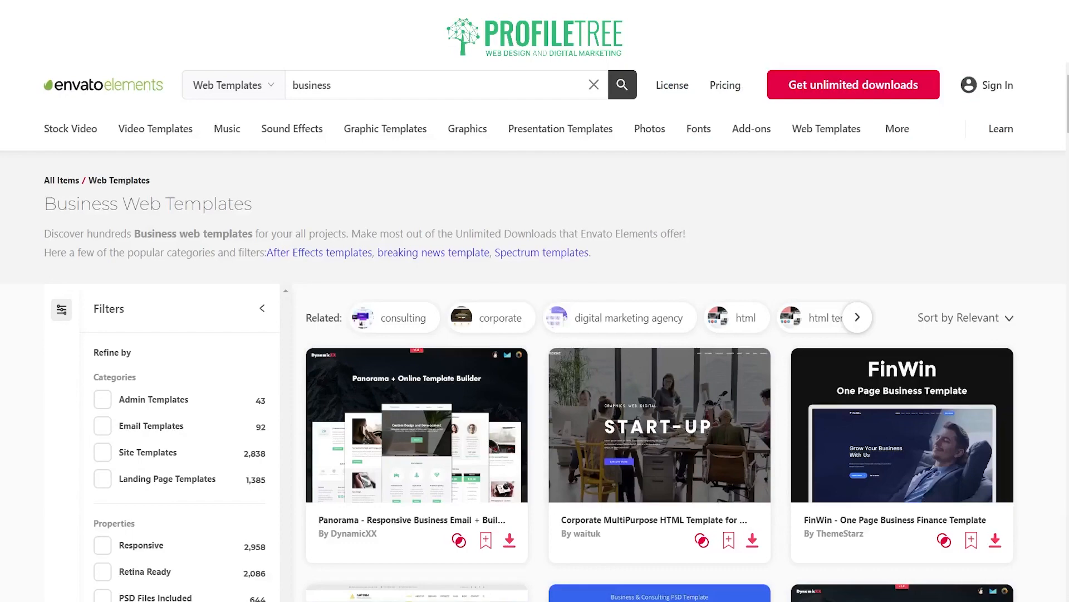
# - Switch to Envato Elements and look through its Business web templates
pyautogui.scroll(-5, 659, 376)
pyautogui.scroll(-2, 660, 376)
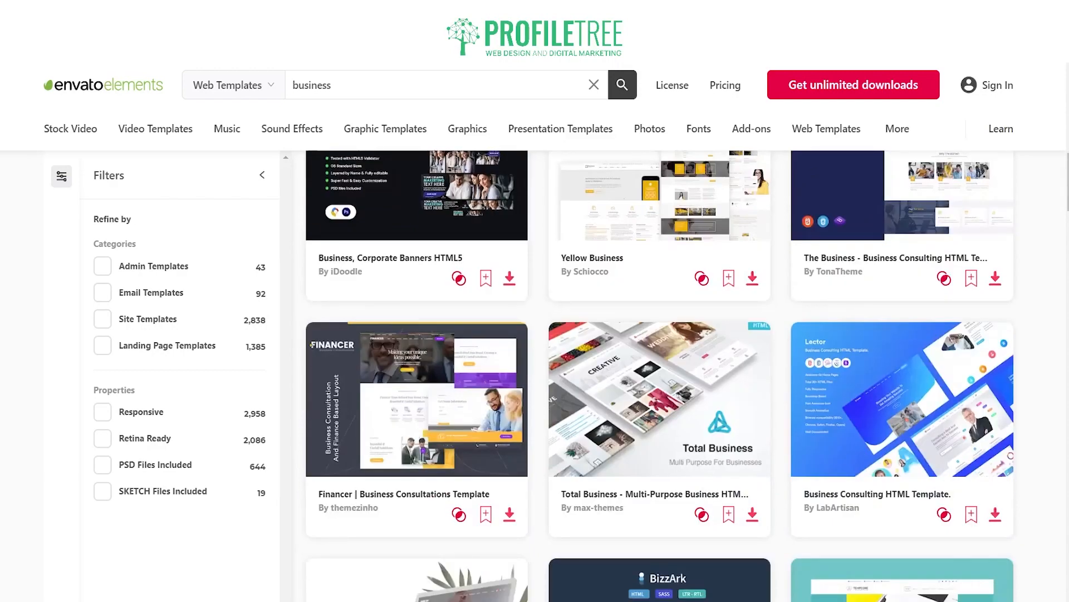
pyautogui.scroll(-10, 660, 376)
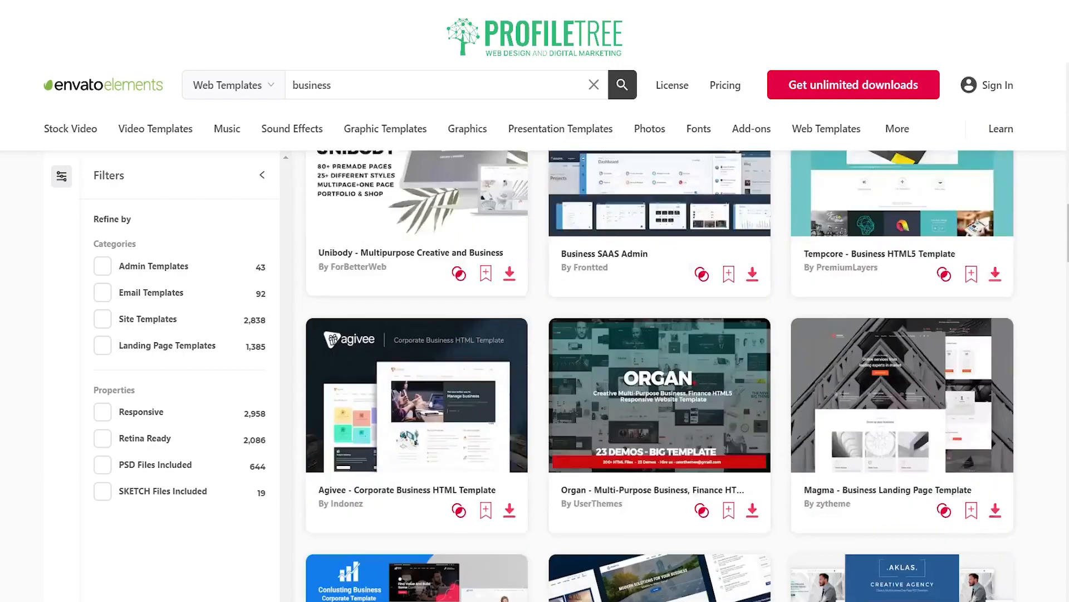
pyautogui.scroll(-7, 660, 376)
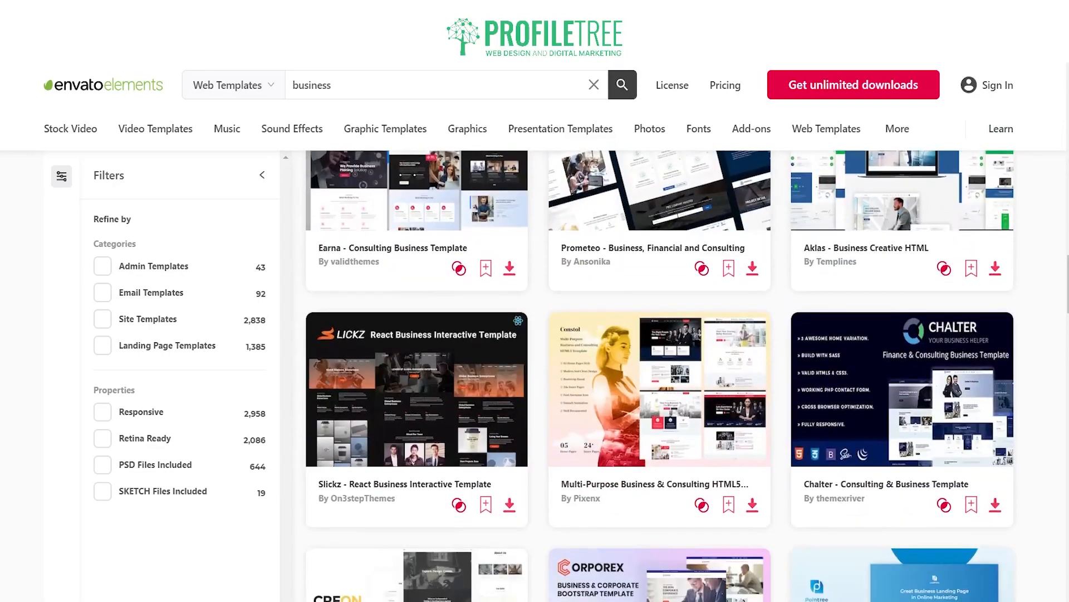
pyautogui.moveTo(827, 129)
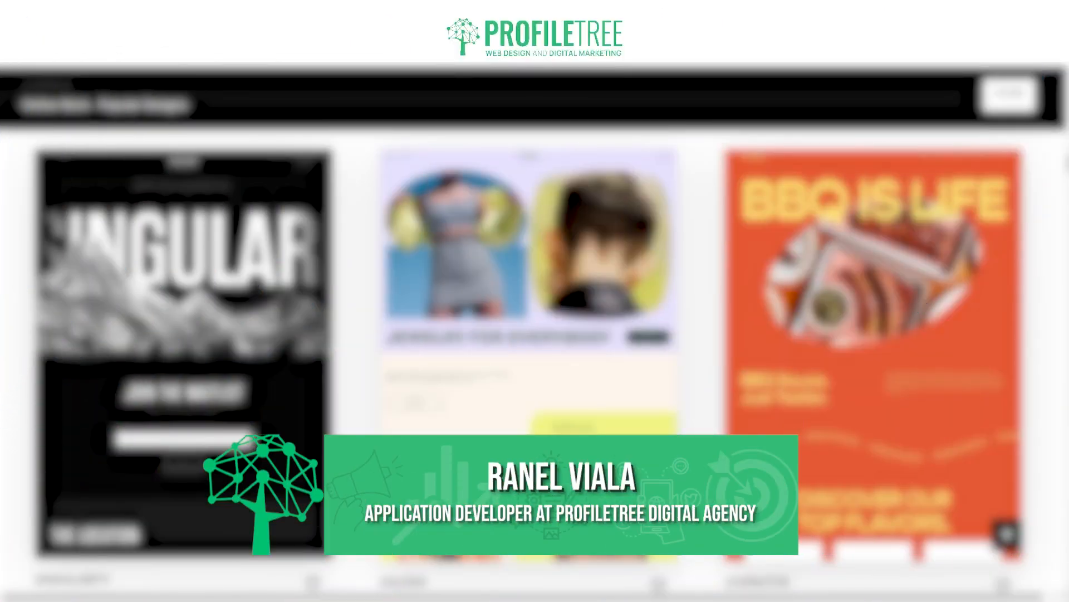
pyautogui.scroll(-20, 656, 198)
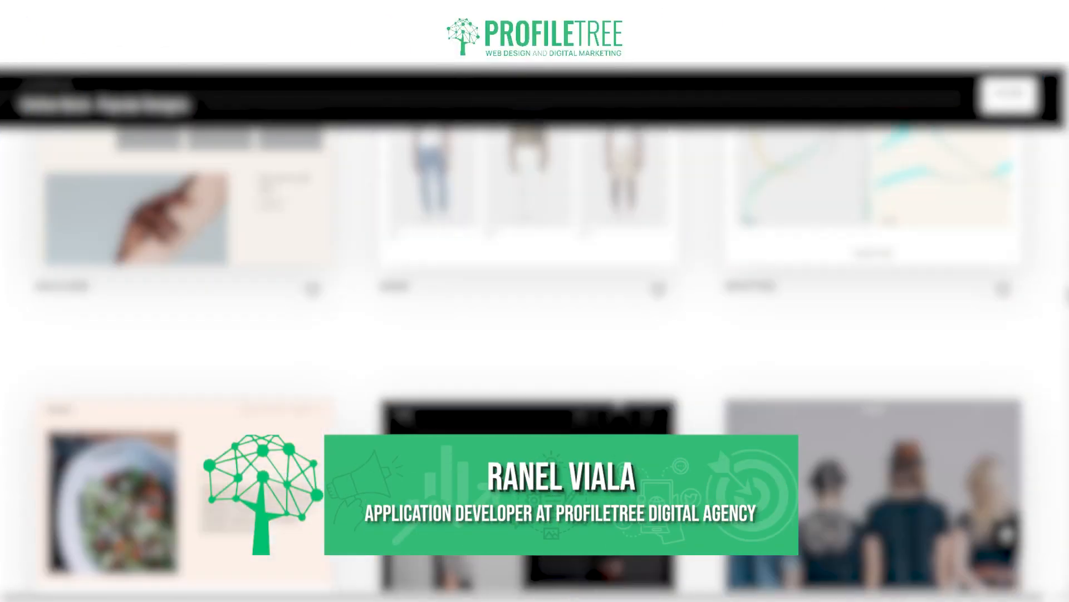